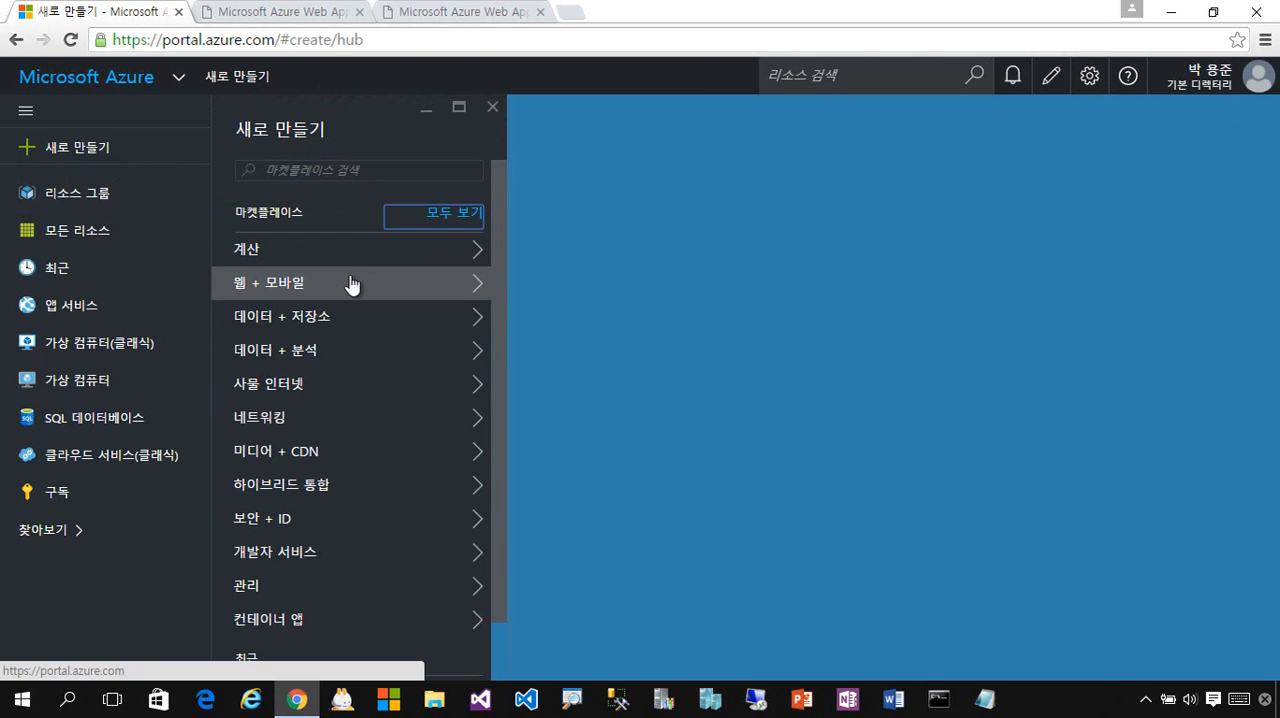
- Open the complete marketplace listing covering all categories
{"action": "left_click", "coordinate": [456, 214]}
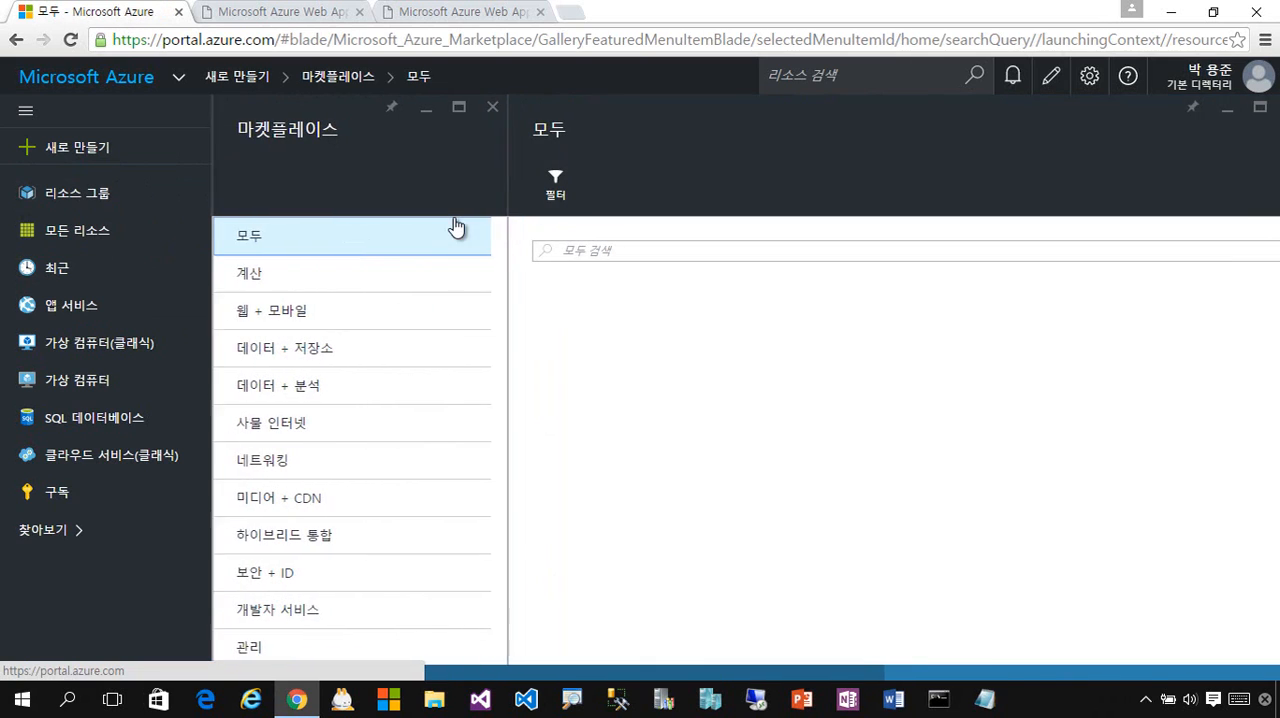
{"action": "left_click", "coordinate": [725, 259]}
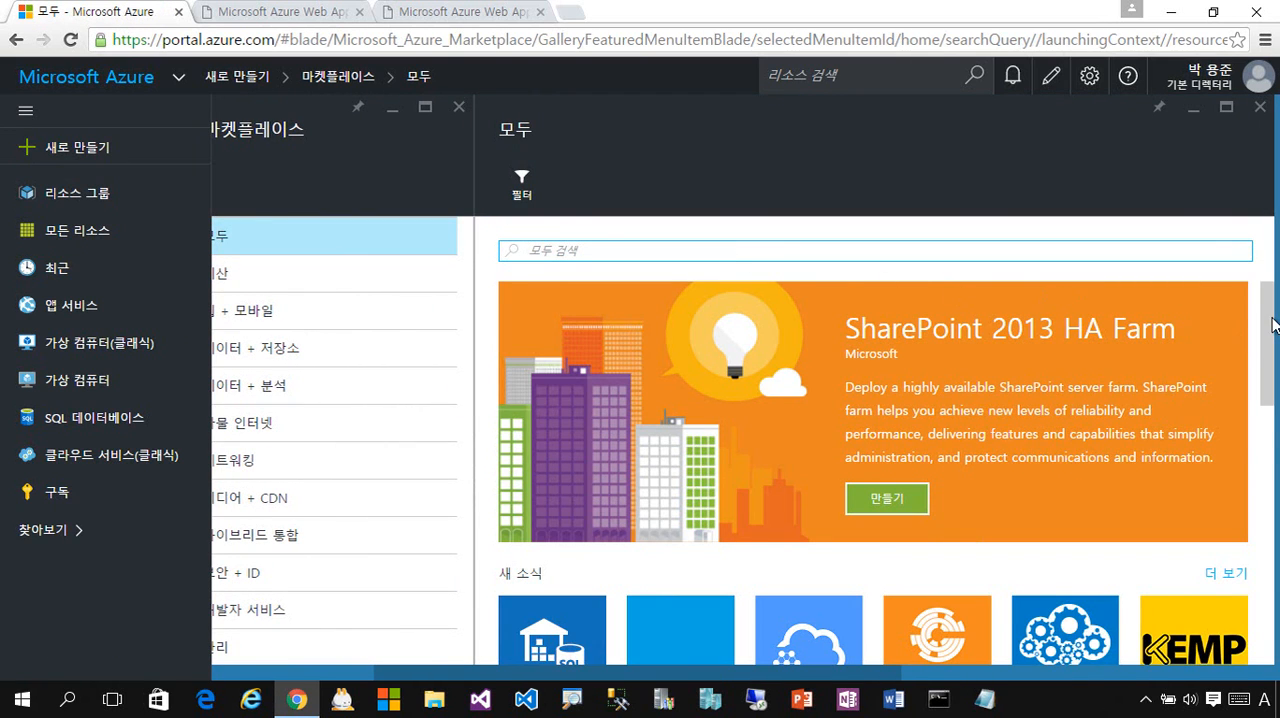
{"action": "mouse_move", "coordinate": [1272, 325]}
{"action": "left_mouse_down"}
{"action": "mouse_move", "coordinate": [1272, 597]}
{"action": "mouse_move", "coordinate": [1268, 318]}
{"action": "left_mouse_up"}
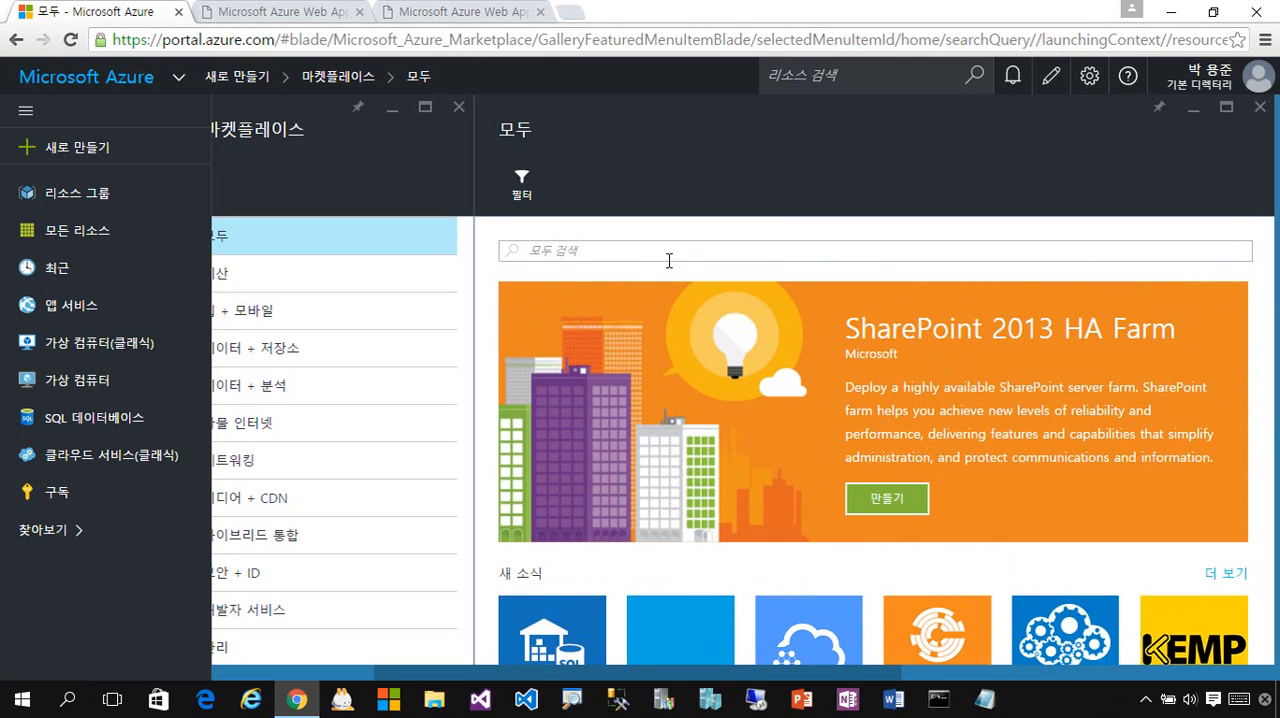
- Search the marketplace for wordpress, then clear the search text
{"action": "left_click", "coordinate": [649, 257]}
{"action": "type", "text": "w"}
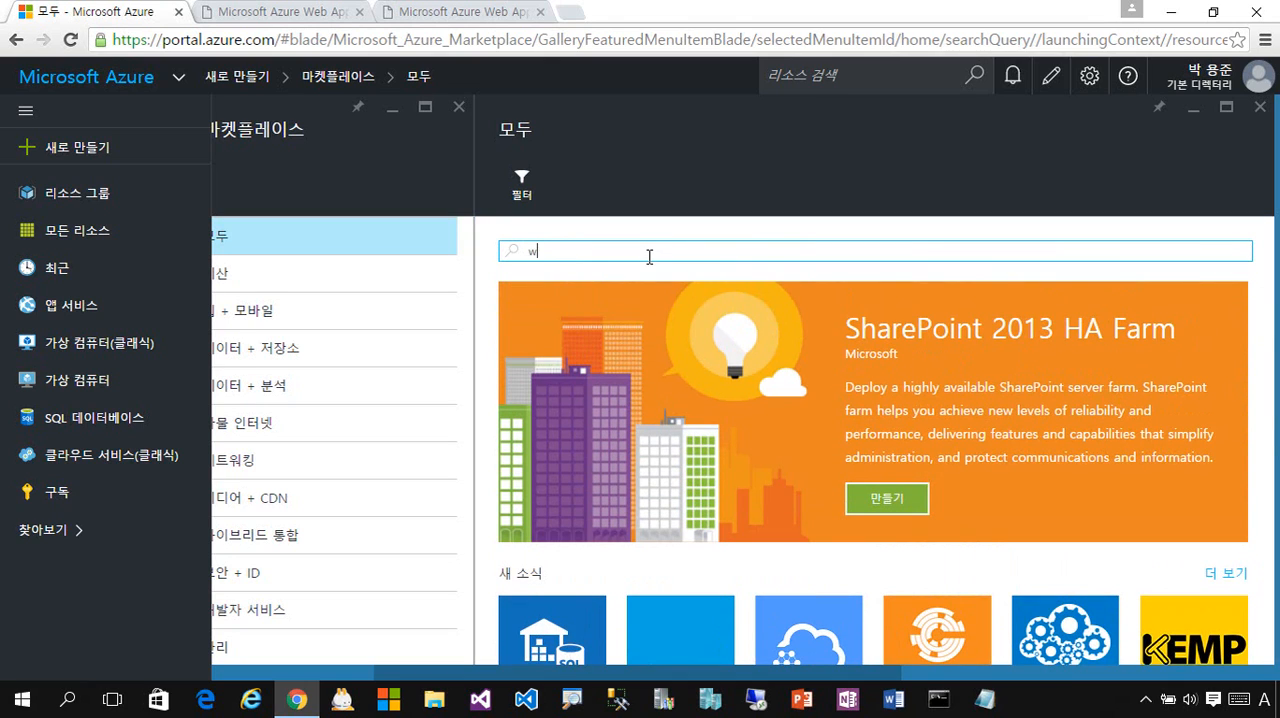
{"action": "type", "text": "ordpress"}
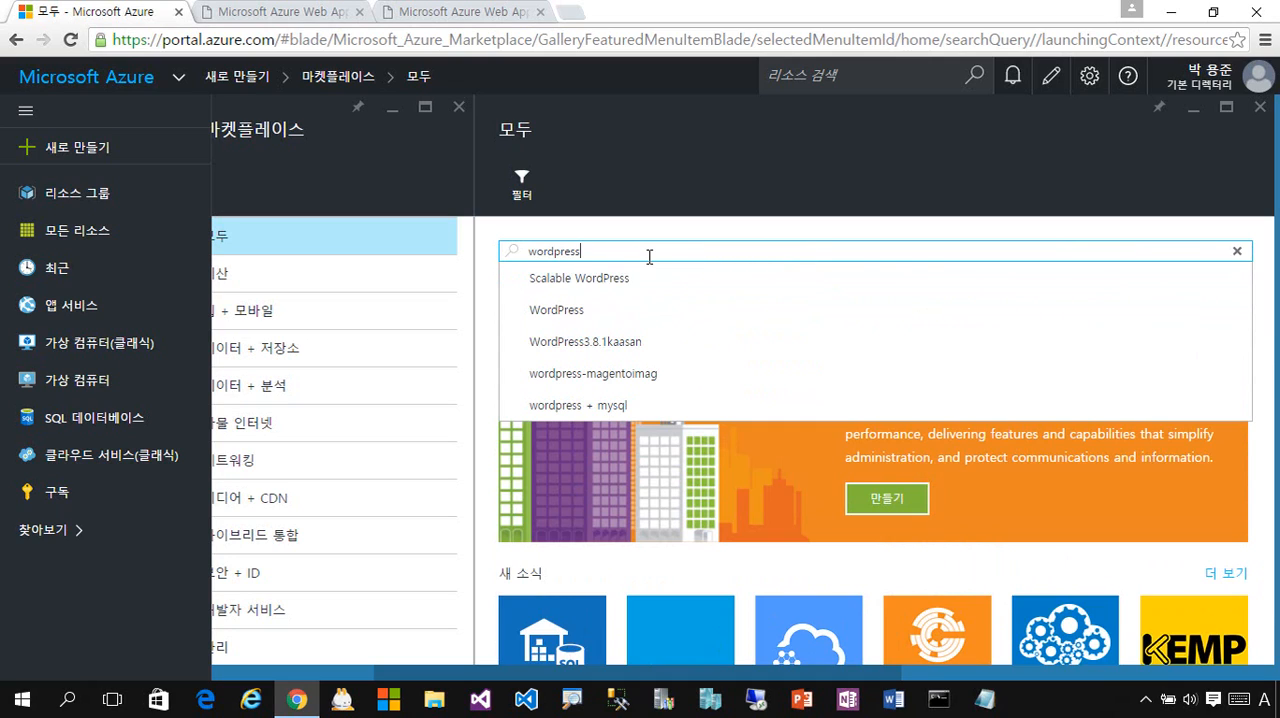
{"action": "key", "text": "BackSpace"}
{"action": "key", "text": "BackSpace"}
{"action": "key", "text": "BackSpace"}
{"action": "key", "text": "BackSpace"}
{"action": "key", "text": "BackSpace"}
{"action": "key", "text": "BackSpace"}
{"action": "key", "text": "BackSpace"}
{"action": "key", "text": "BackSpace"}
{"action": "key", "text": "BackSpace"}
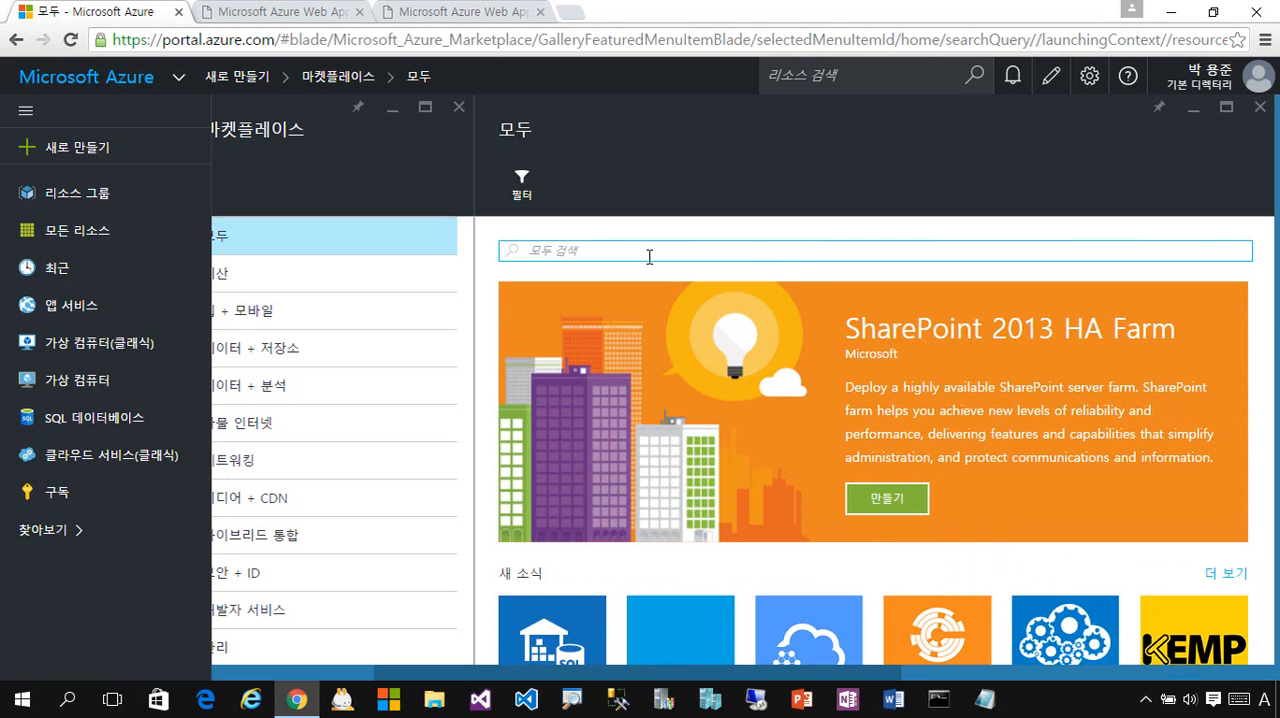
- Try searching the marketplace for DotNetNuke, then clear the search text
{"action": "type", "text": "DotNetNuke"}
{"action": "key", "text": "BackSpace"}
{"action": "key", "text": "BackSpace"}
{"action": "key", "text": "BackSpace"}
{"action": "key", "text": "BackSpace"}
{"action": "key", "text": "BackSpace"}
{"action": "key", "text": "BackSpace"}
{"action": "key", "text": "BackSpace"}
{"action": "key", "text": "BackSpace"}
{"action": "key", "text": "BackSpace"}
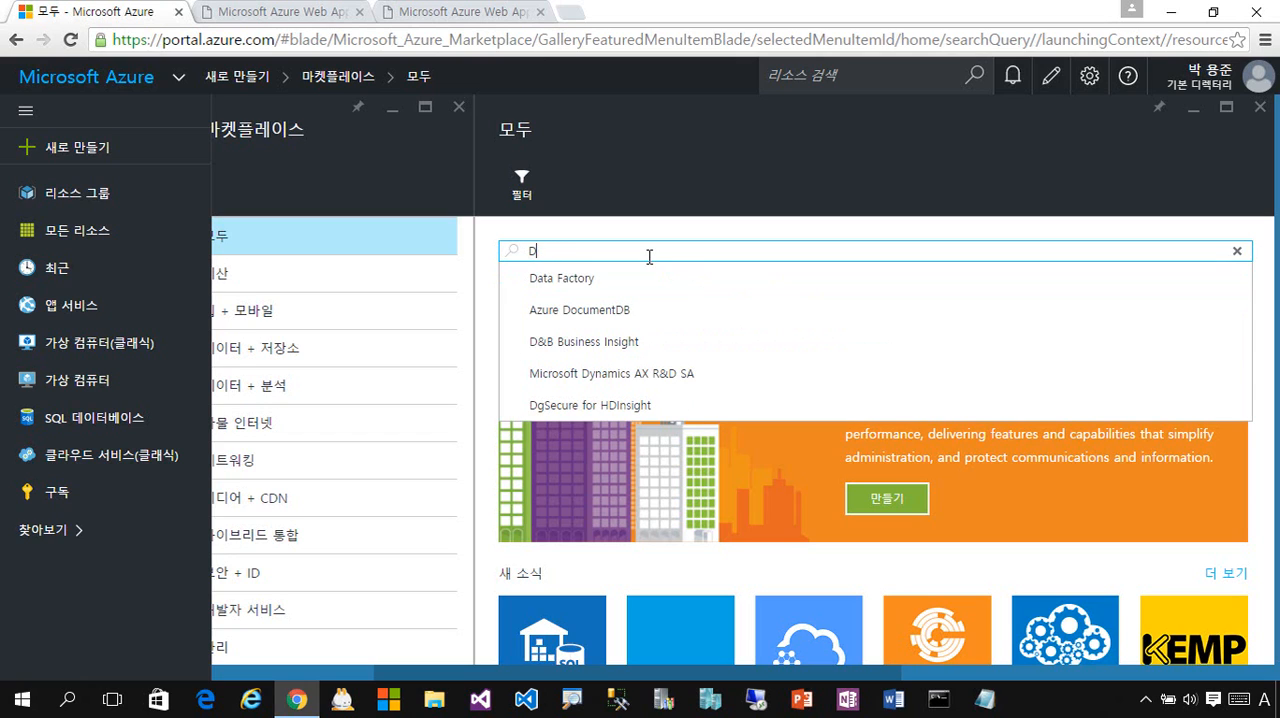
{"action": "key", "text": "BackSpace"}
- Search the marketplace for dnn, then open the DNN Platform offer and start creating it
{"action": "type", "text": "dnn"}
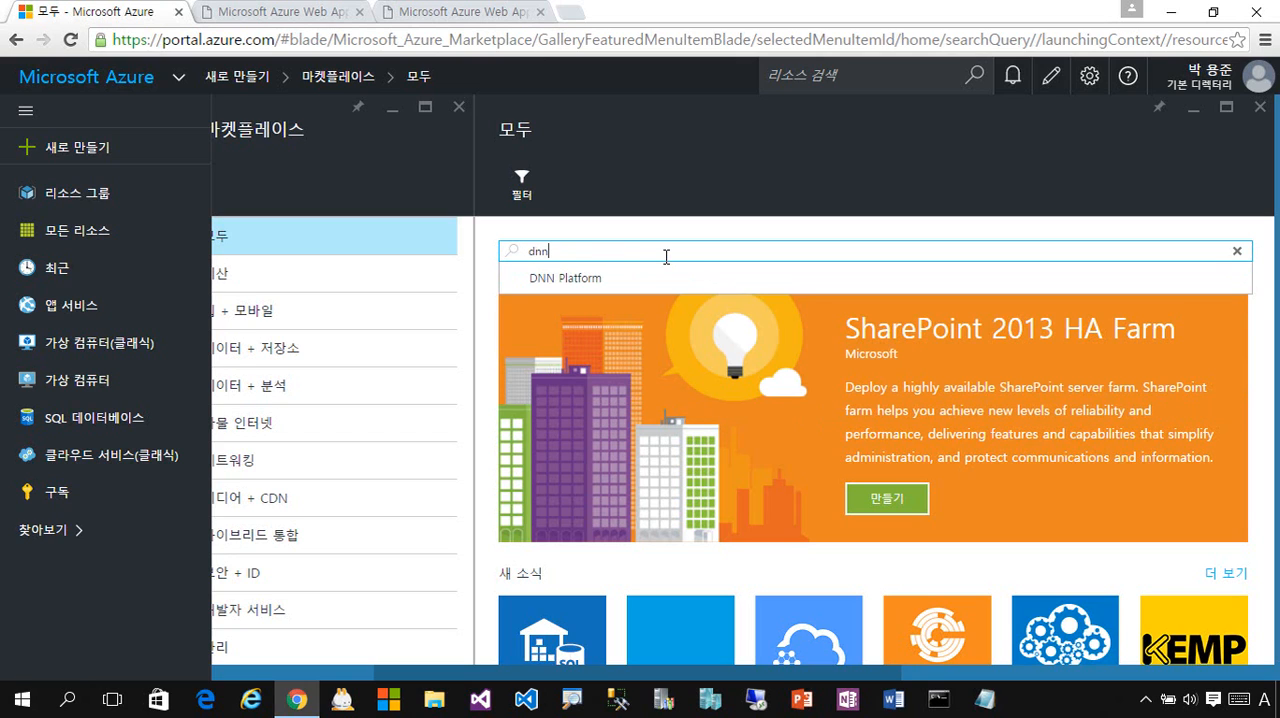
{"action": "left_click", "coordinate": [670, 283]}
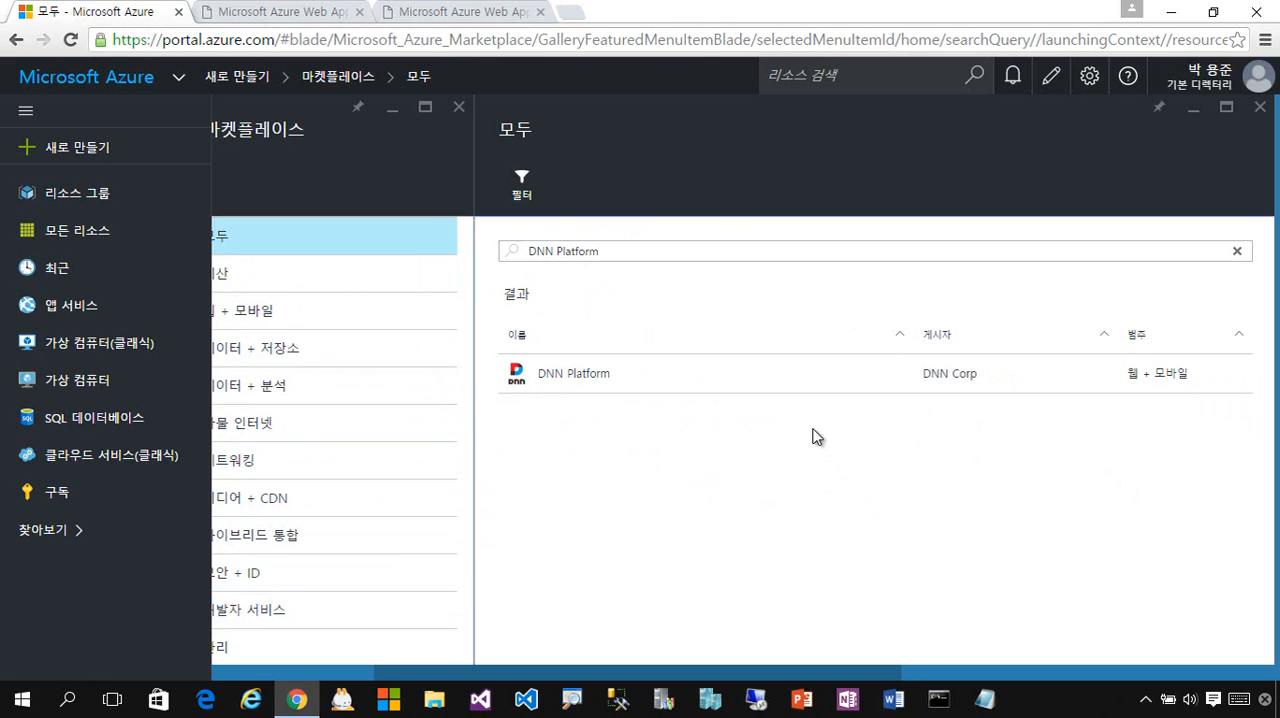
{"action": "left_click", "coordinate": [753, 384]}
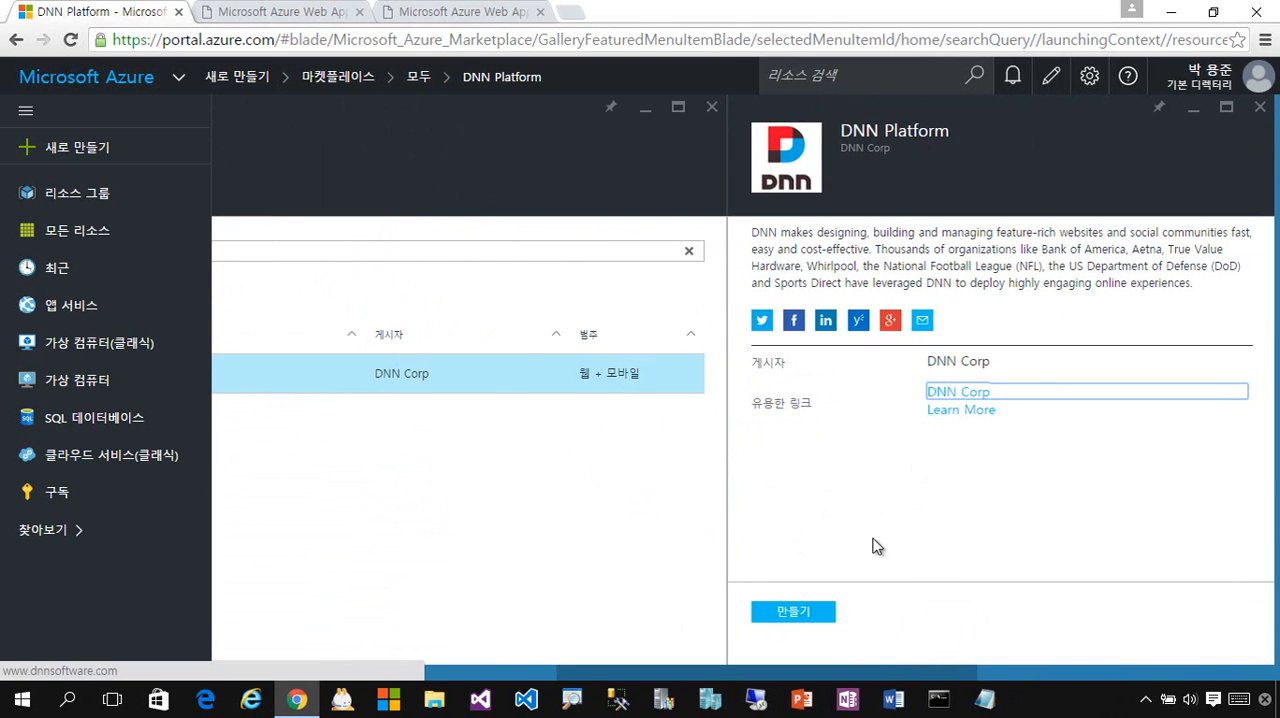
{"action": "left_click", "coordinate": [820, 622]}
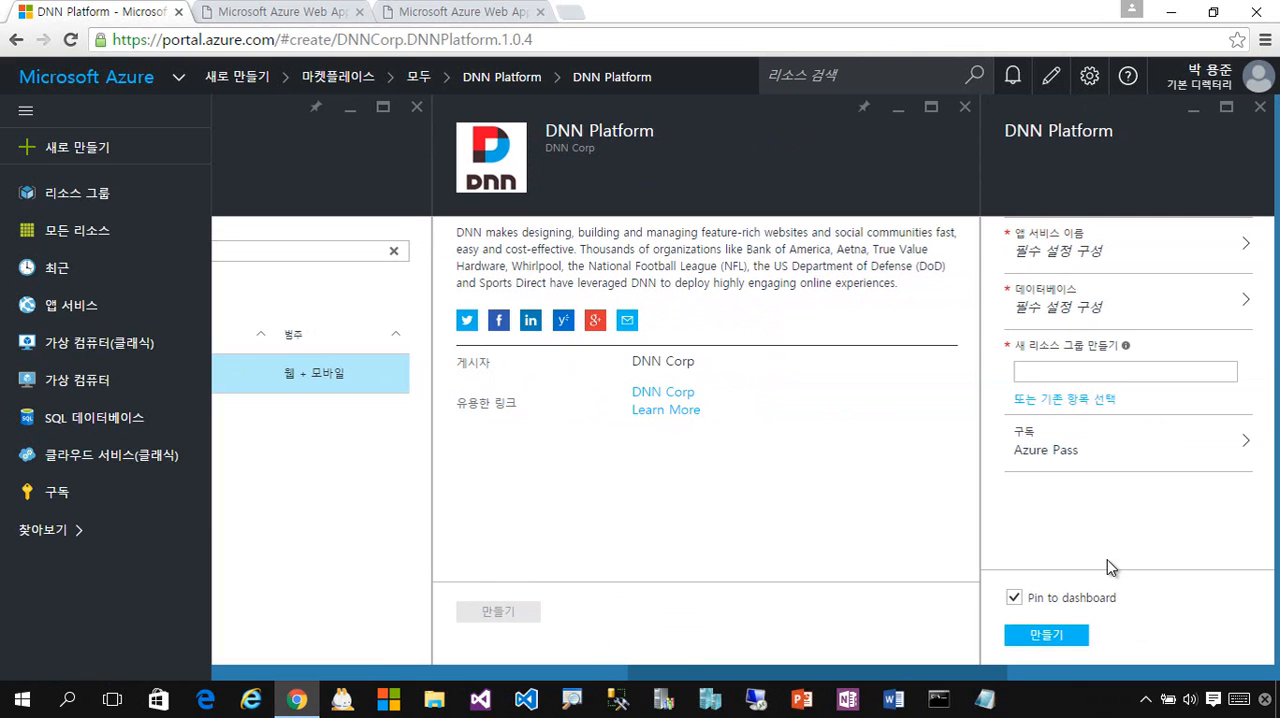
- In the app service settings, set the web app URL to mvpnew2 and name the new App Service plan MvpNew2
{"action": "left_click_drag", "start_coordinate": [920, 670], "coordinate": [1055, 680]}
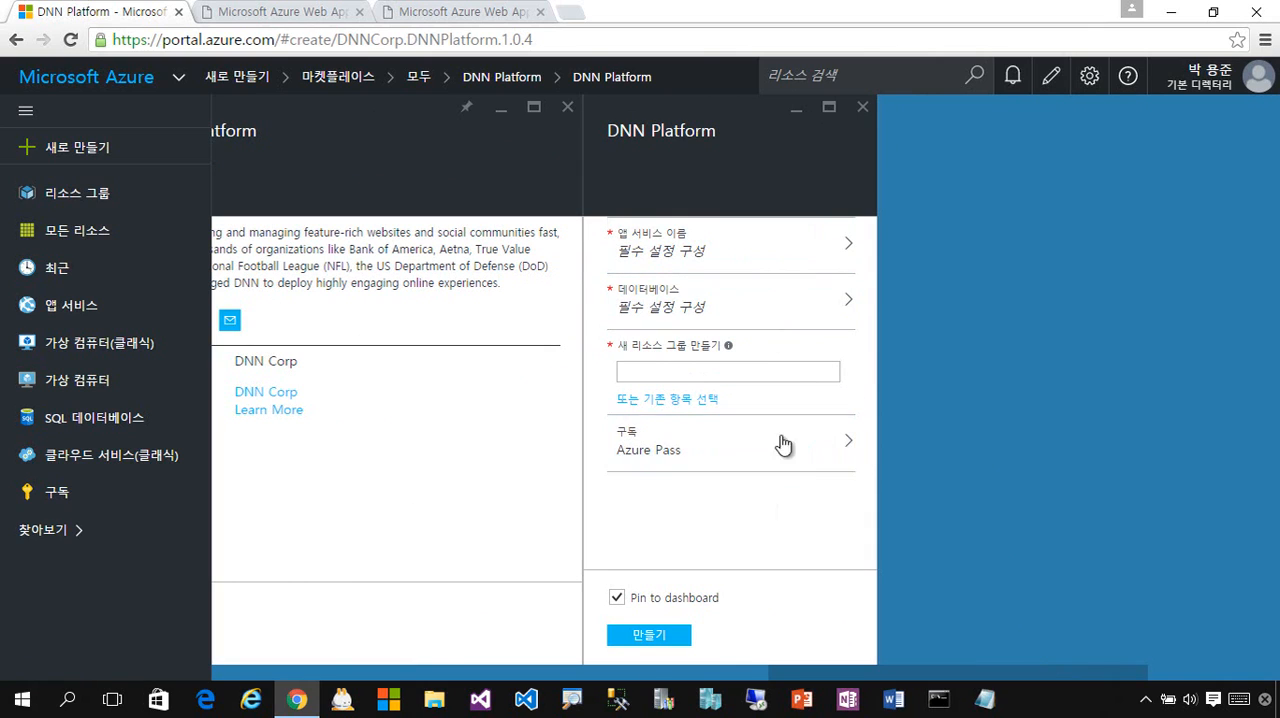
{"action": "left_click", "coordinate": [755, 257]}
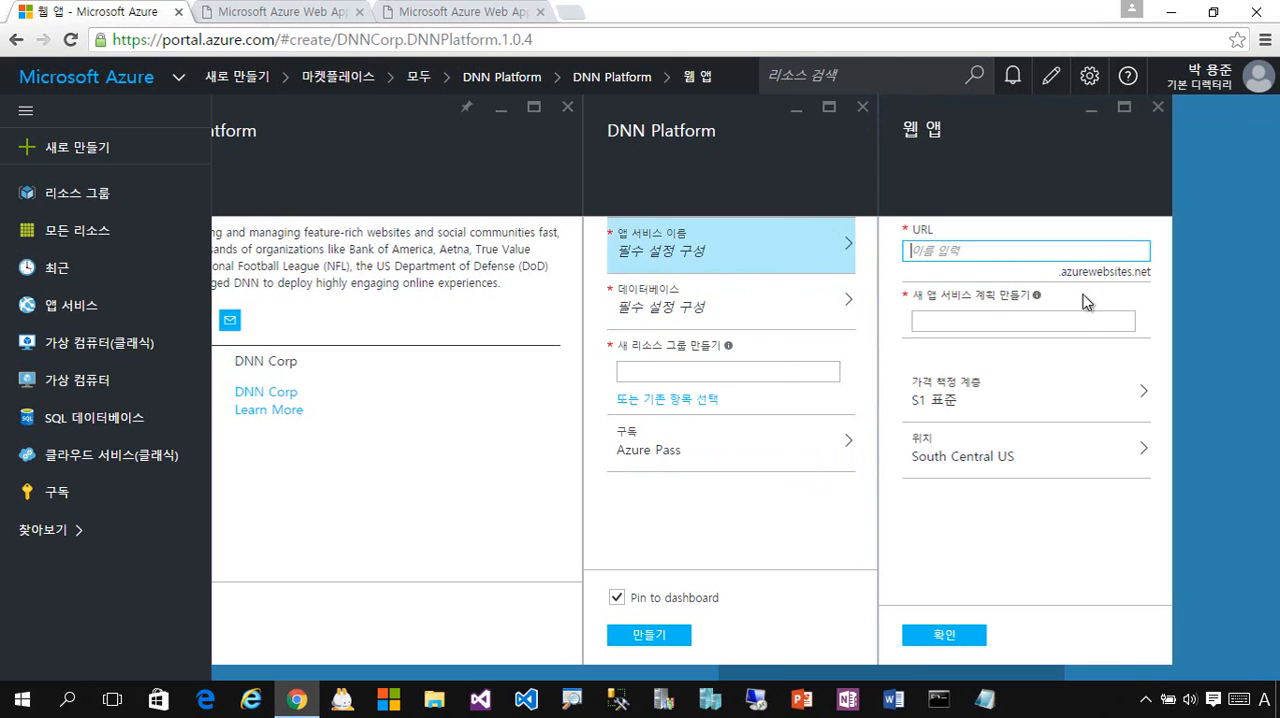
{"action": "type", "text": "mvpnew2"}
{"action": "left_click", "coordinate": [1026, 317]}
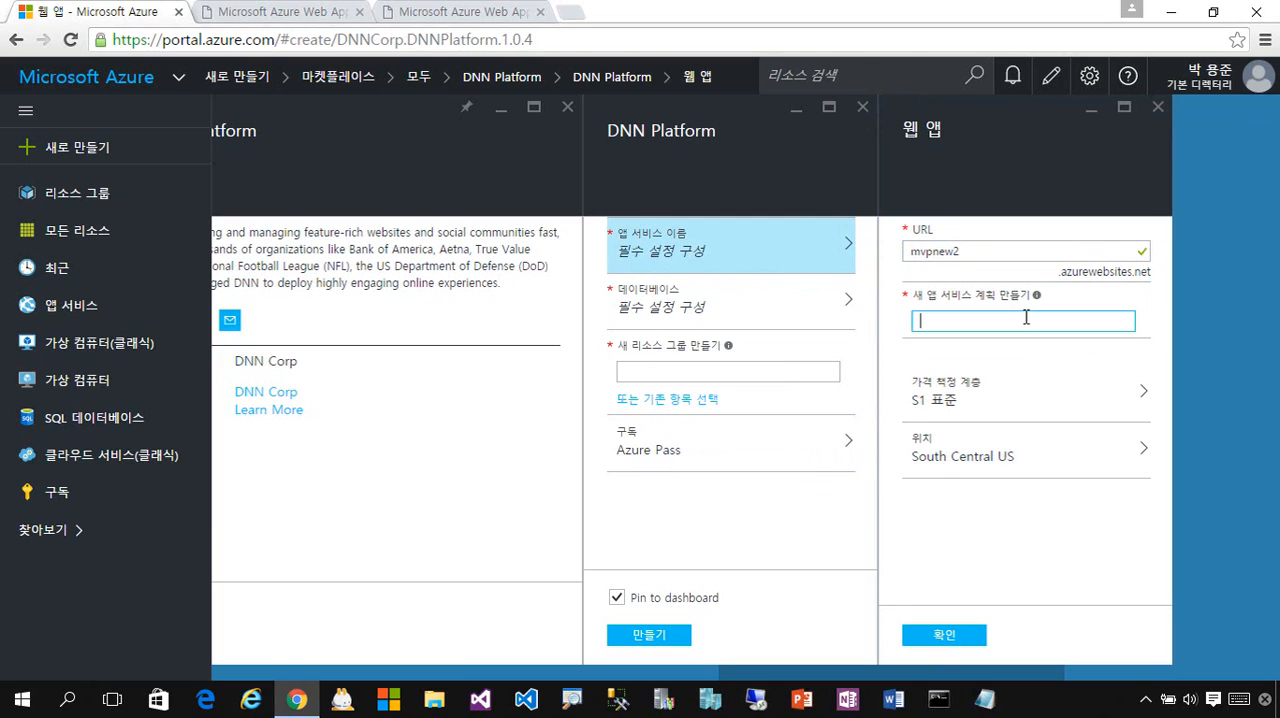
{"action": "type", "text": "MvpNew2"}
- Compare all the pricing tiers and choose B1 Basic for the new App Service plan
{"action": "left_click", "coordinate": [1083, 401]}
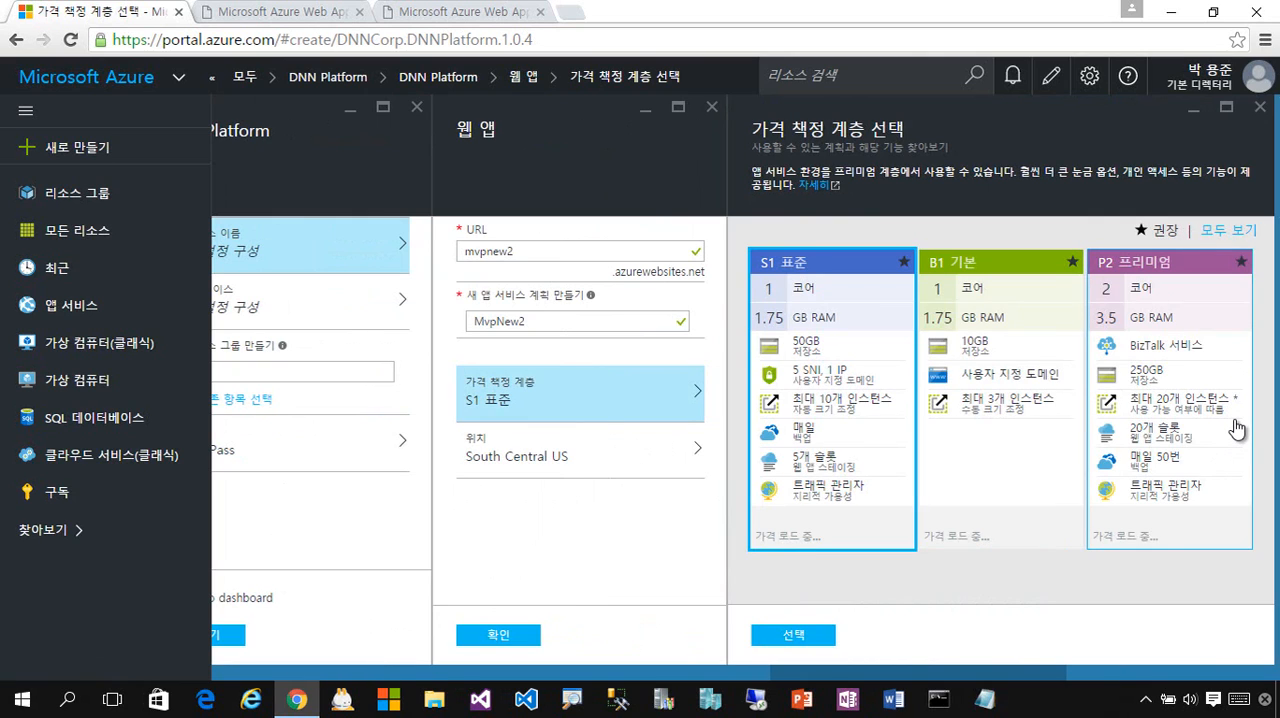
{"action": "left_click", "coordinate": [1224, 232]}
{"action": "scroll", "coordinate": [1176, 403], "scroll_direction": "down", "scroll_amount": 6}
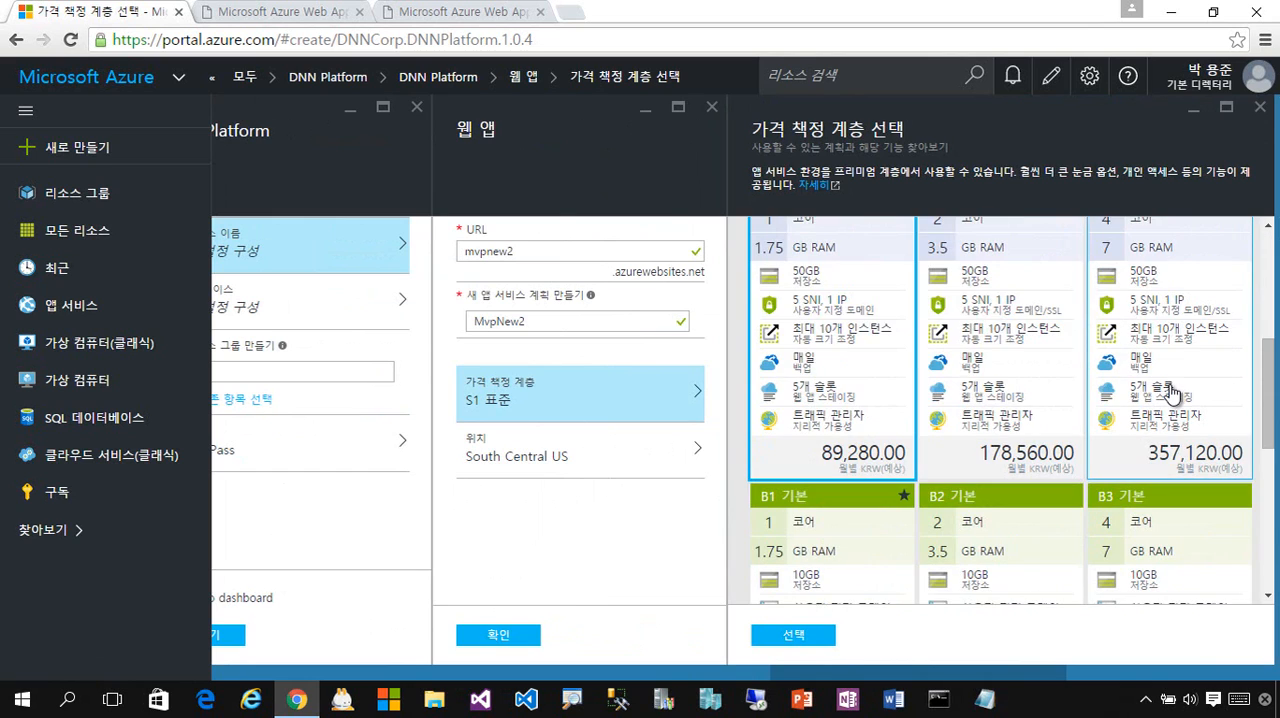
{"action": "scroll", "coordinate": [1176, 403], "scroll_direction": "up", "scroll_amount": 1}
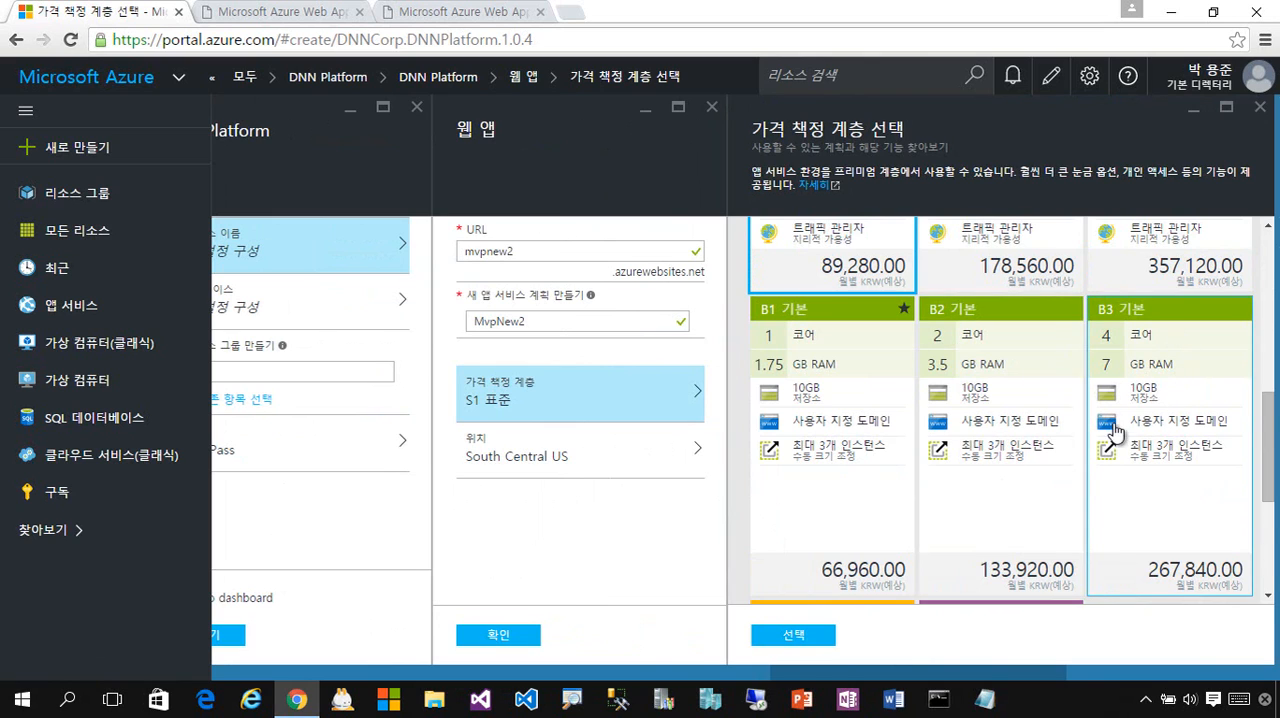
{"action": "scroll", "coordinate": [1113, 430], "scroll_direction": "down", "scroll_amount": 3}
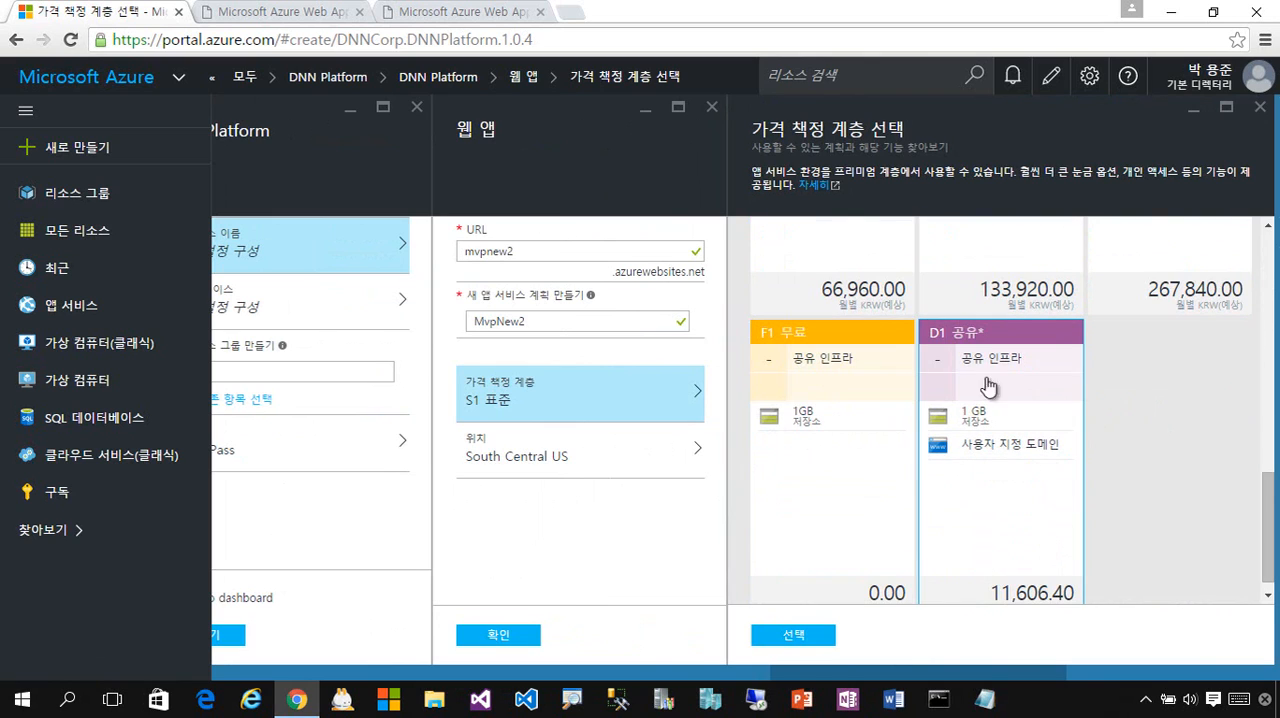
{"action": "scroll", "coordinate": [1080, 445], "scroll_direction": "up", "scroll_amount": 3}
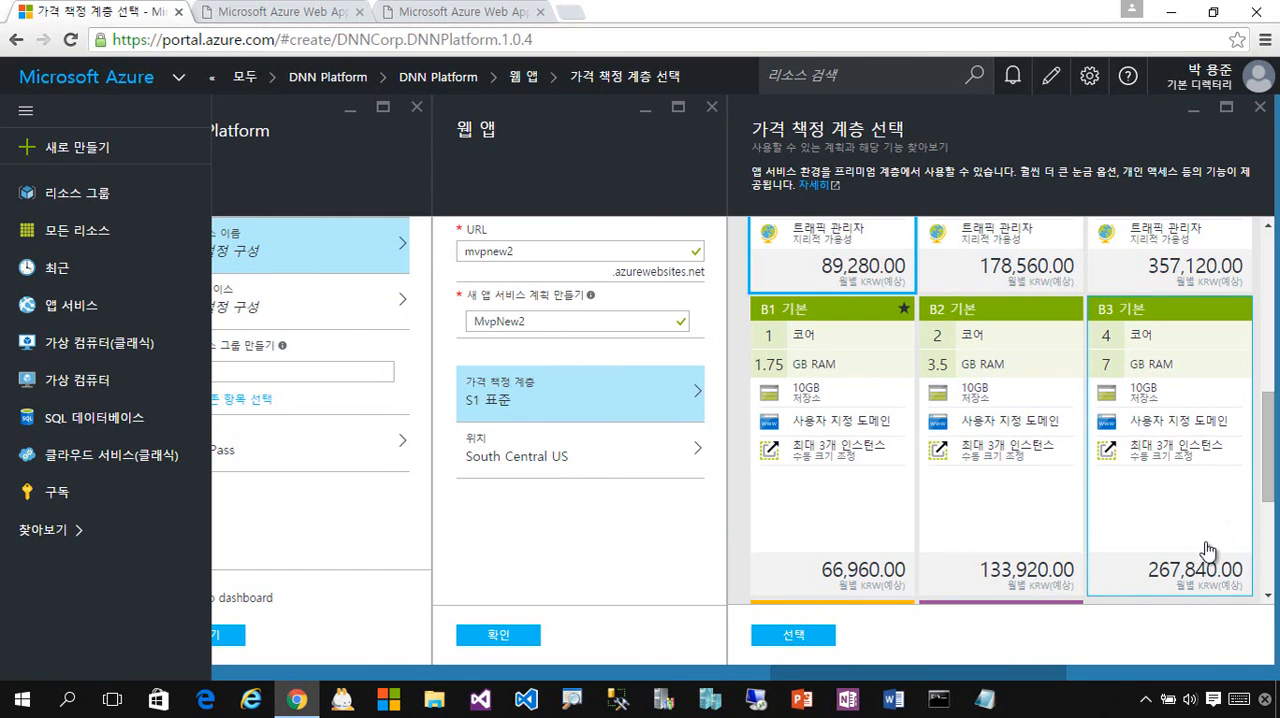
{"action": "left_click", "coordinate": [844, 508]}
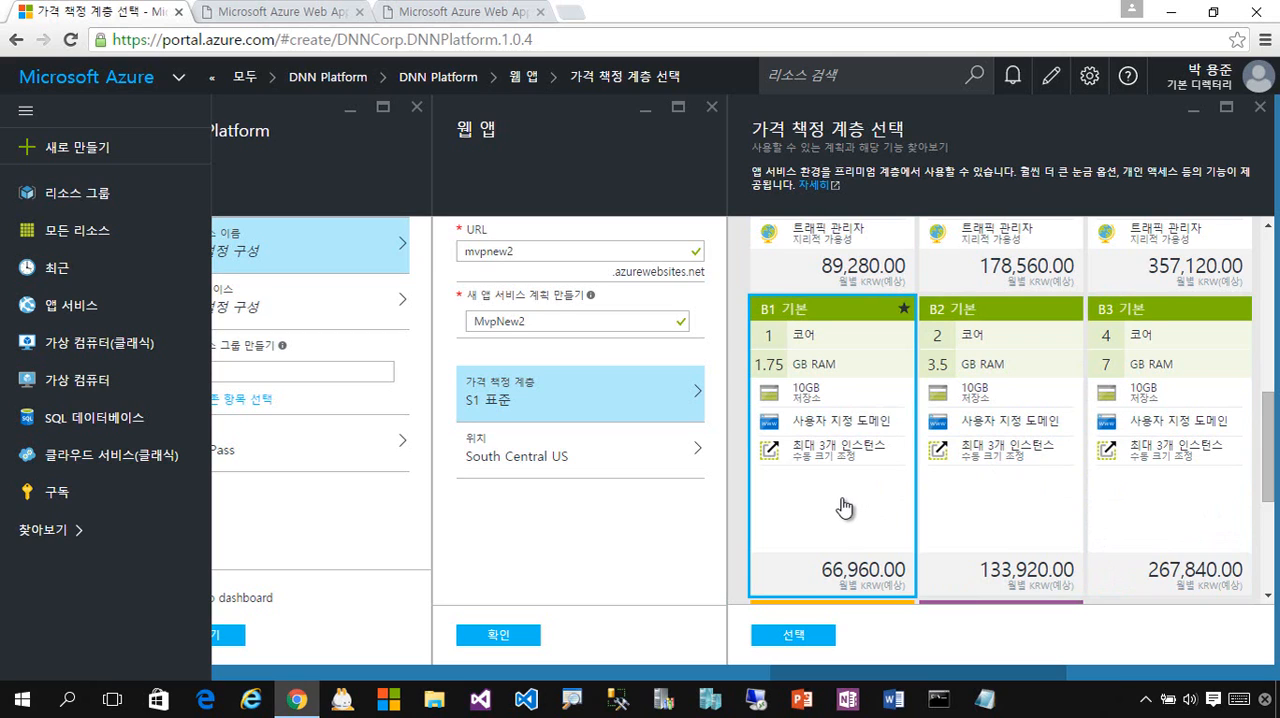
{"action": "left_click", "coordinate": [795, 636]}
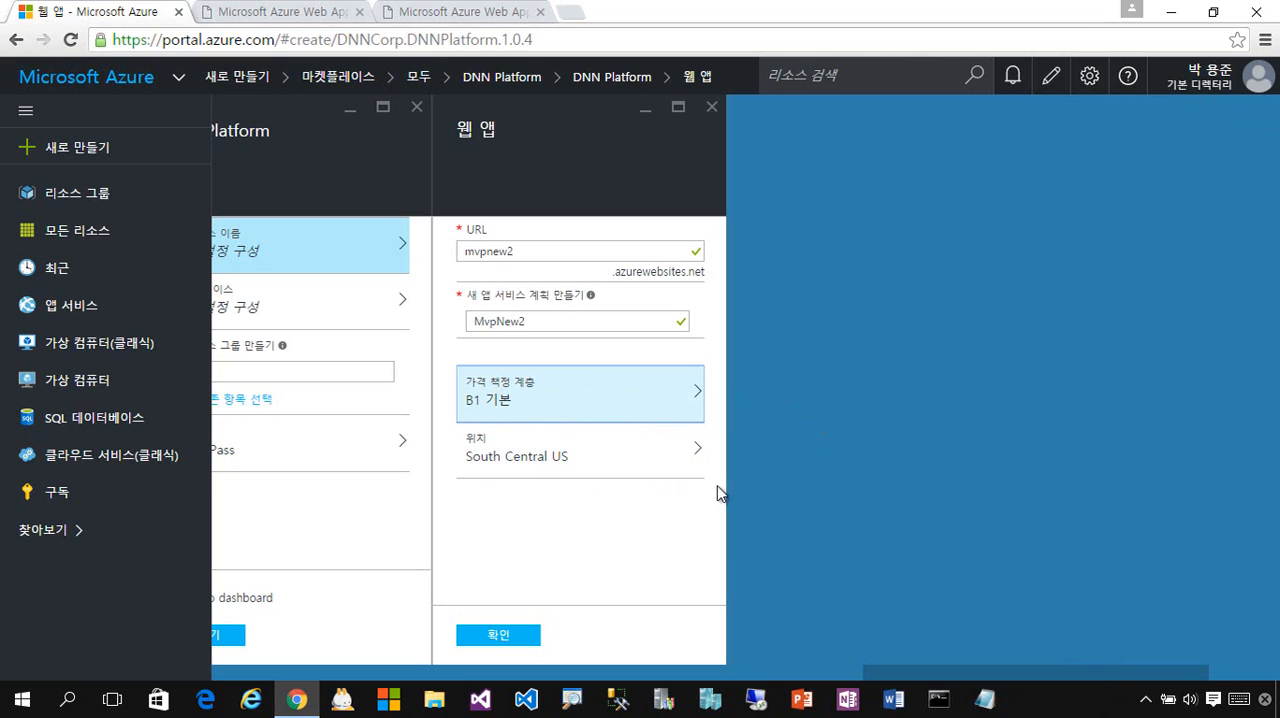
- Set the web app's location to West US and confirm the web app settings
{"action": "left_click", "coordinate": [652, 466]}
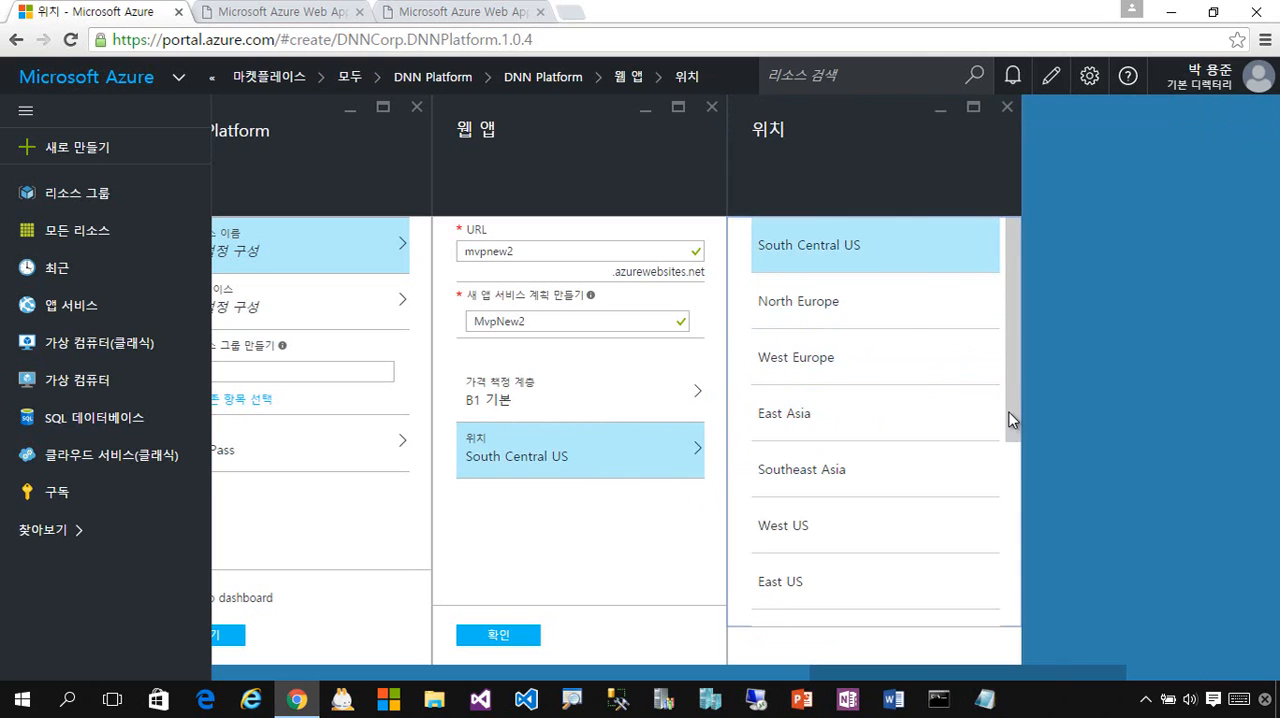
{"action": "left_click_drag", "start_coordinate": [1008, 418], "coordinate": [1005, 525]}
{"action": "scroll", "coordinate": [1006, 534], "scroll_direction": "down", "scroll_amount": 1}
{"action": "scroll", "coordinate": [997, 509], "scroll_direction": "up", "scroll_amount": 1}
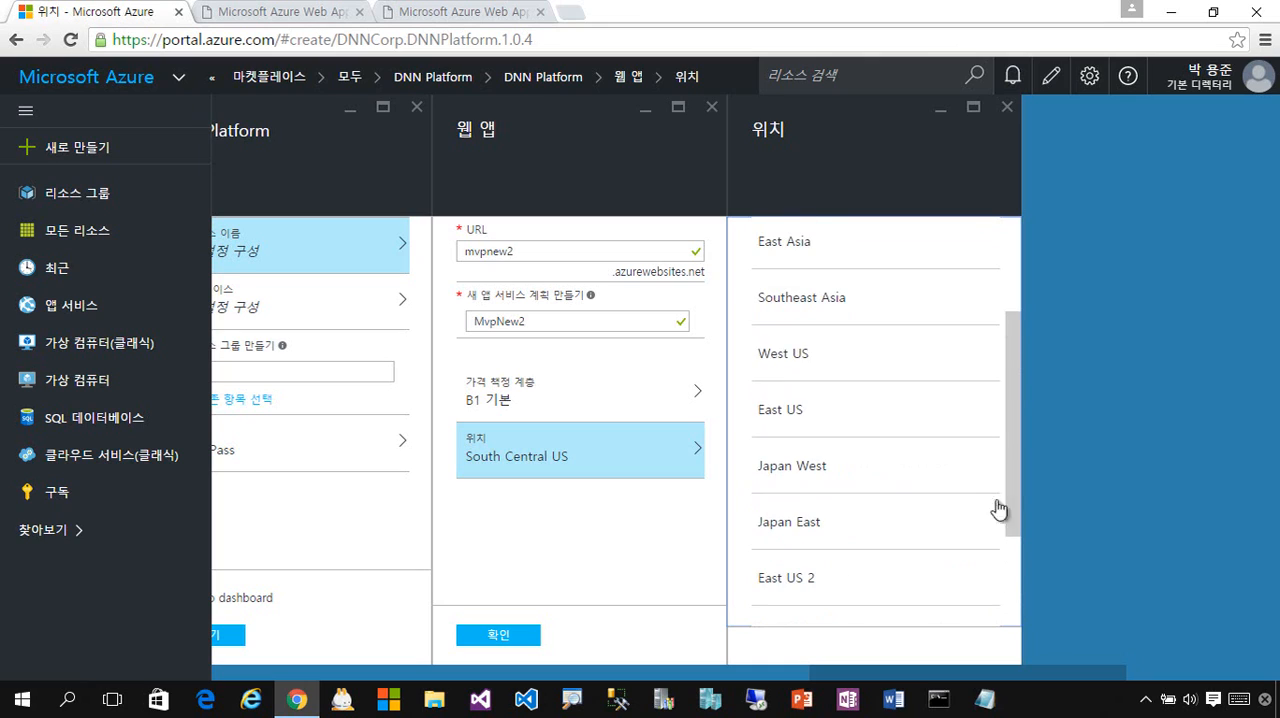
{"action": "left_click", "coordinate": [829, 369]}
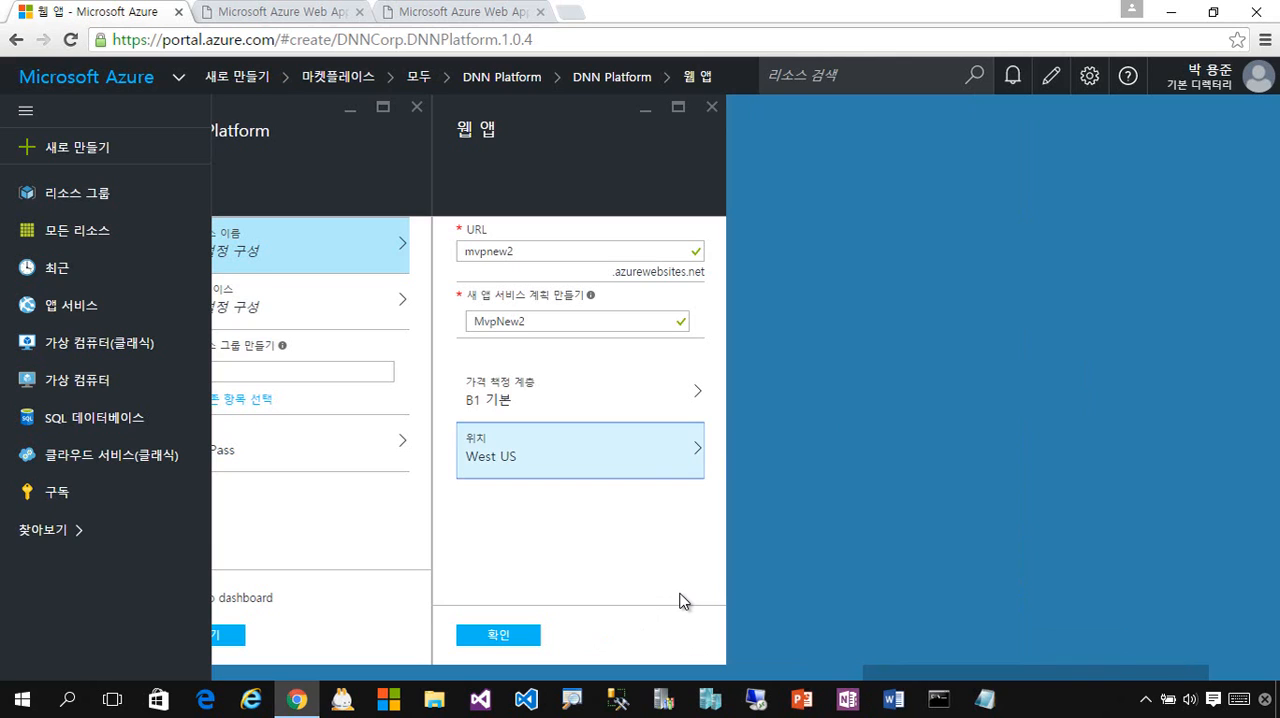
{"action": "left_click", "coordinate": [533, 637]}
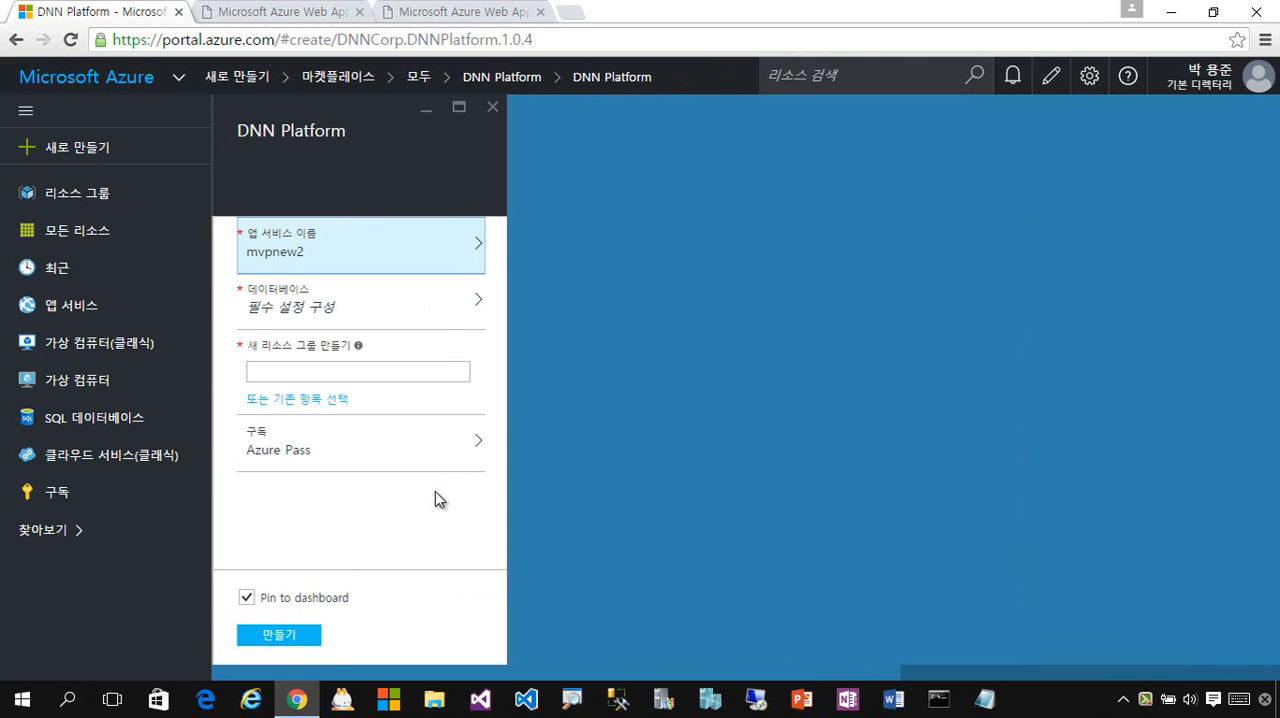
- Name the new resource group MvpNew2 and try to create the DNN Platform deployment
{"action": "left_click", "coordinate": [366, 372]}
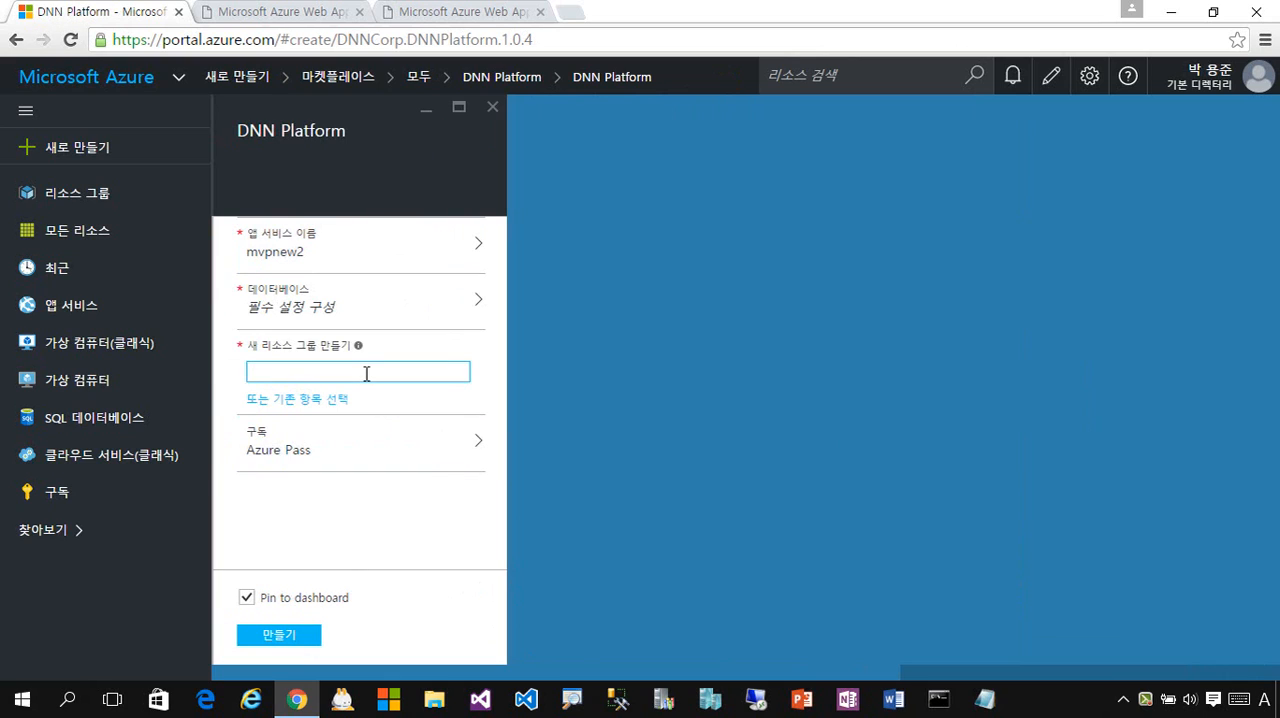
{"action": "type", "text": "MvpNew2"}
{"action": "left_click", "coordinate": [316, 636]}
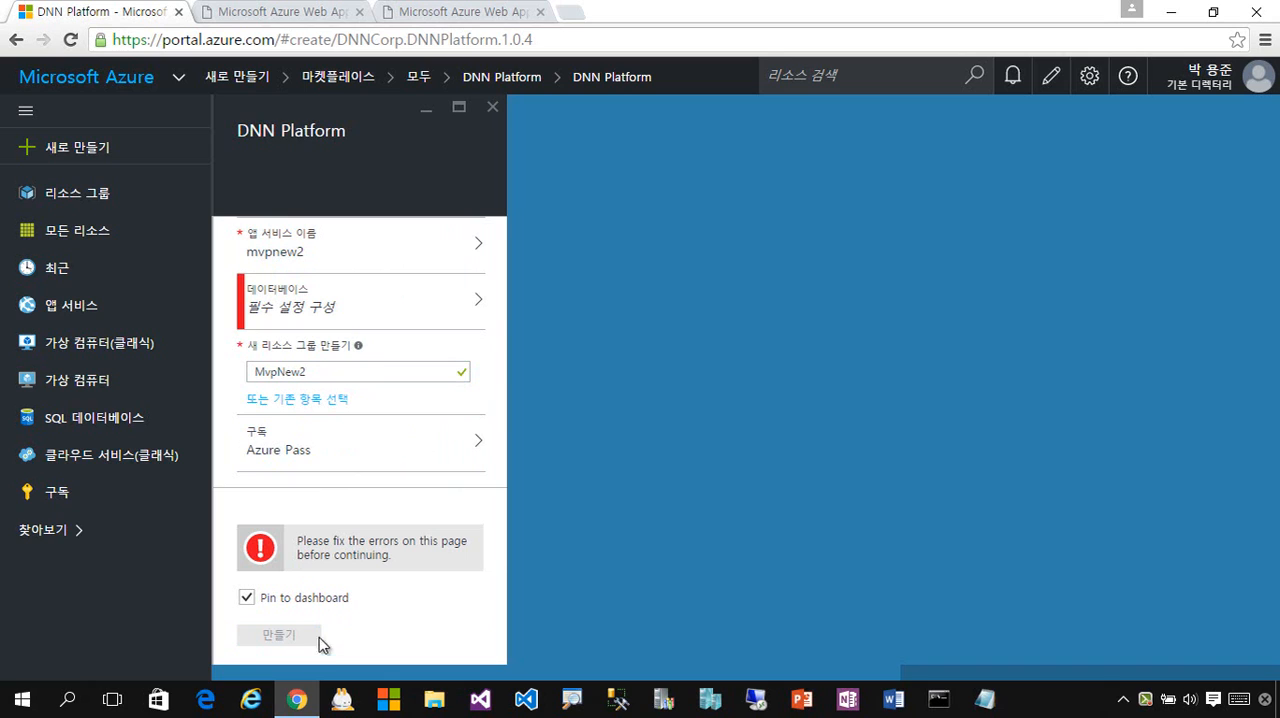
- Open the required database configuration and its new server settings, and shorten the server name to mvpnew2
{"action": "left_click", "coordinate": [376, 327]}
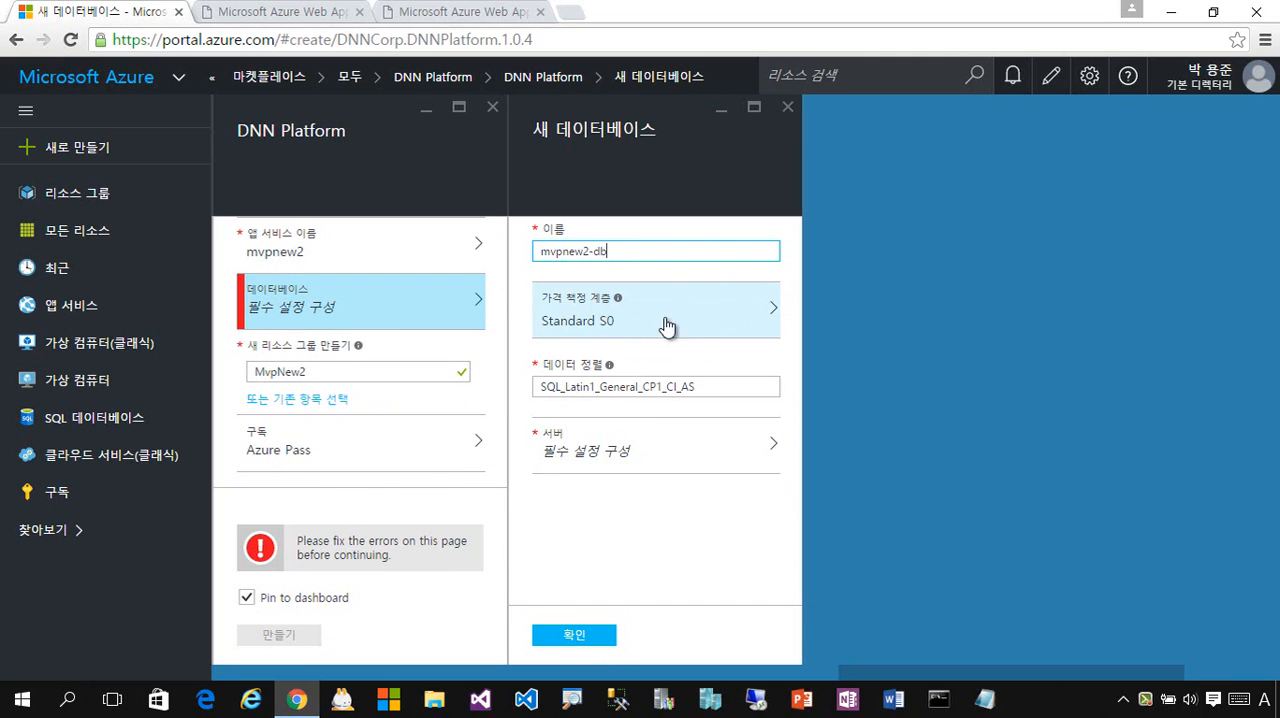
{"action": "left_click", "coordinate": [695, 456]}
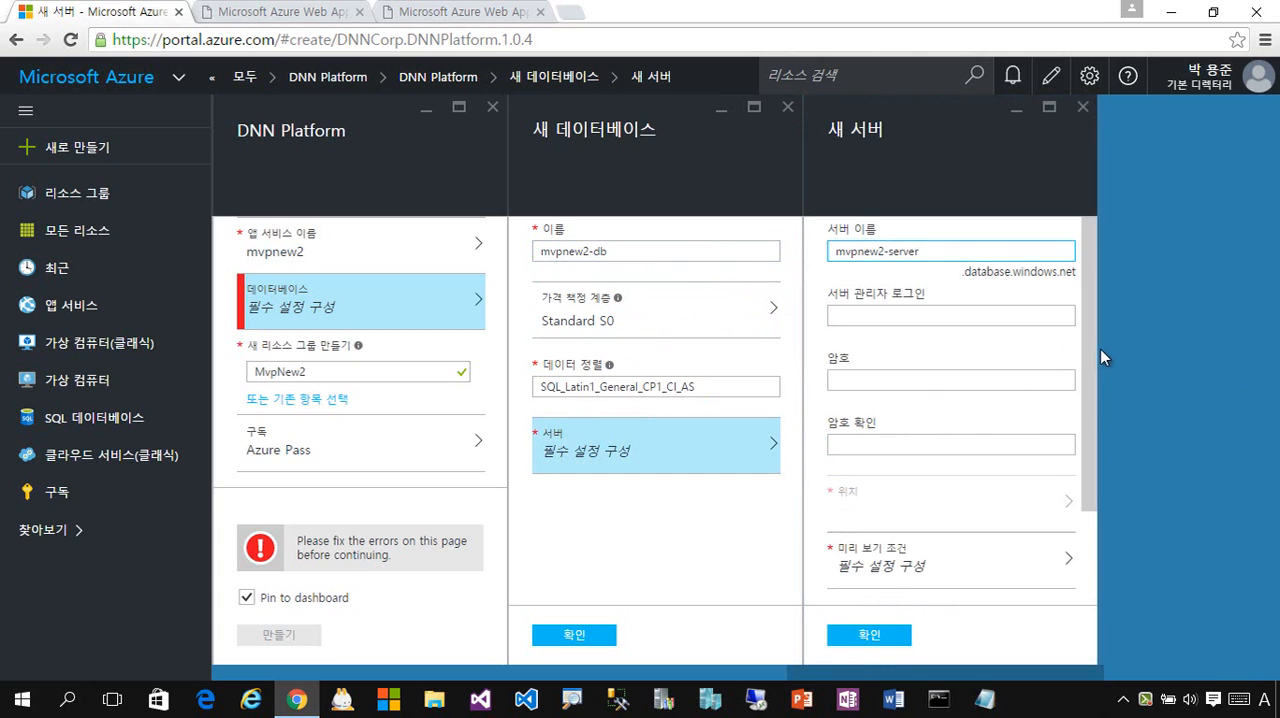
{"action": "key", "text": "BackSpace"}
{"action": "key", "text": "BackSpace"}
{"action": "key", "text": "BackSpace"}
{"action": "key", "text": "BackSpace"}
{"action": "key", "text": "BackSpace"}
{"action": "key", "text": "BackSpace"}
{"action": "key", "text": "BackSpace"}
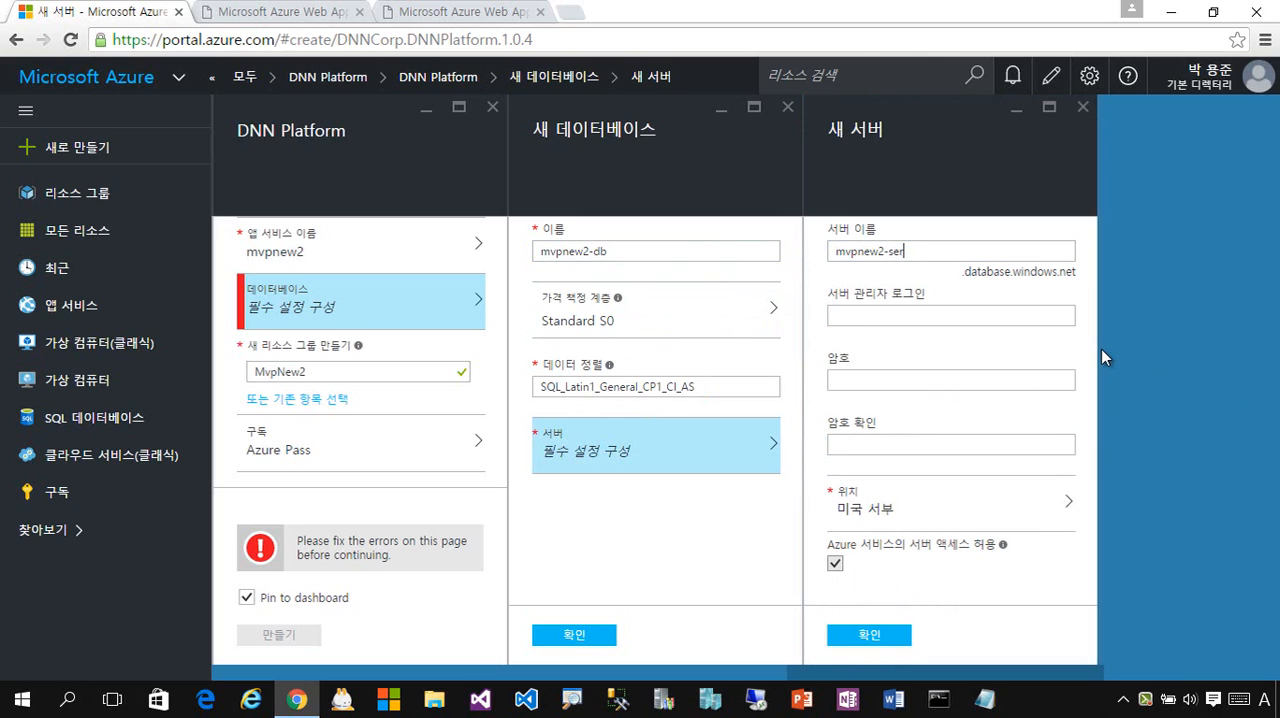
- Set the server admin login to mvpnew, then enter the admin password and repeat it in the confirmation field
{"action": "left_click", "coordinate": [888, 321]}
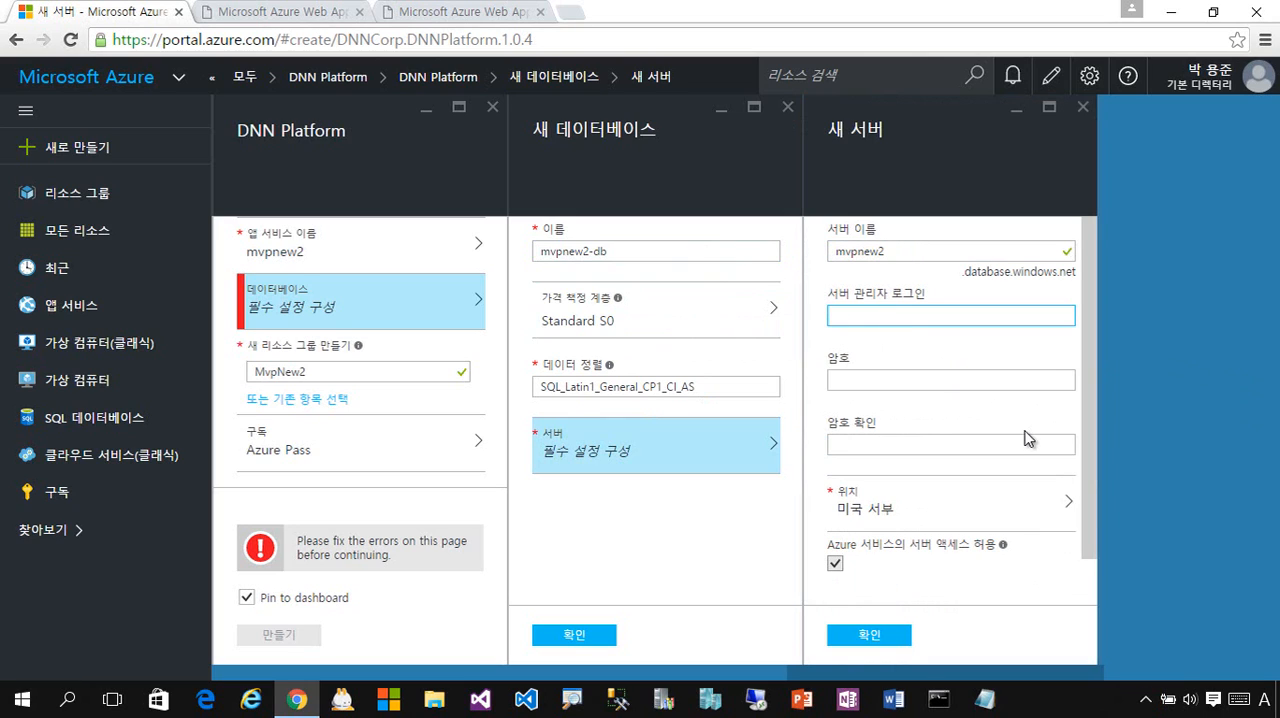
{"action": "type", "text": "mvpnew"}
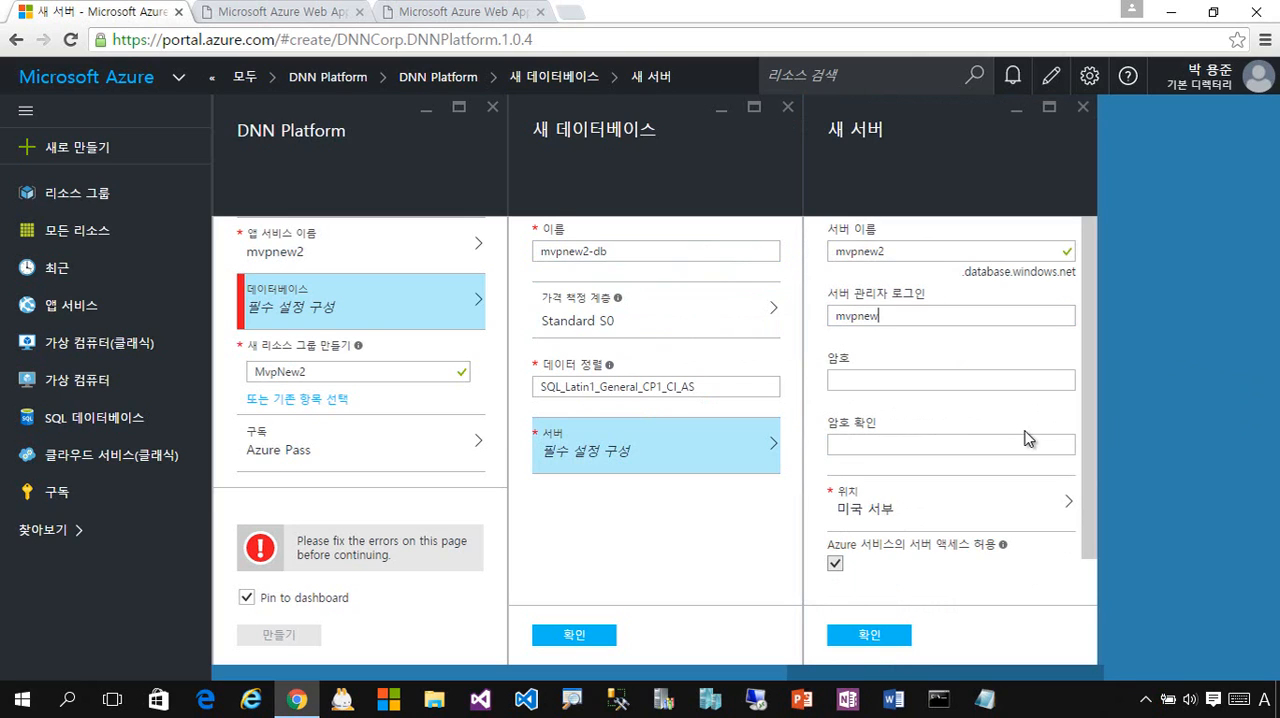
{"action": "key", "text": "Tab"}
{"action": "type", "text": "••"}
{"action": "key", "text": "Tab"}
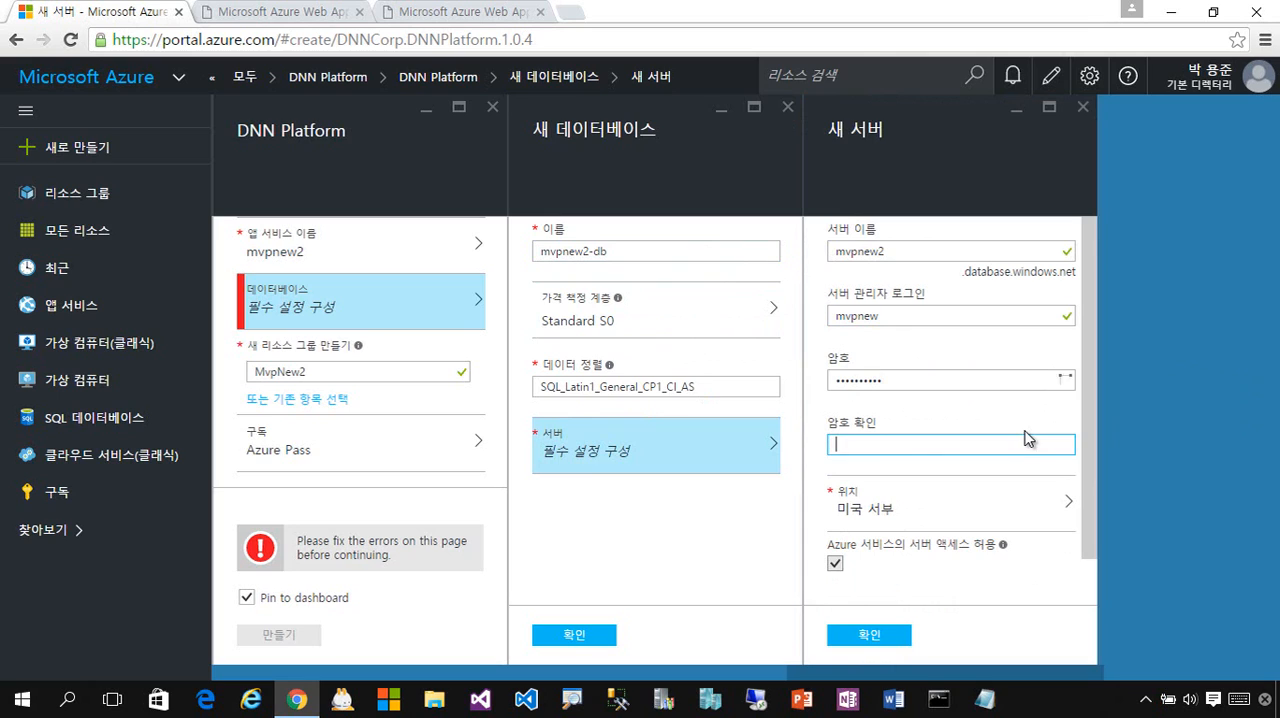
{"action": "type", "text": "•"}
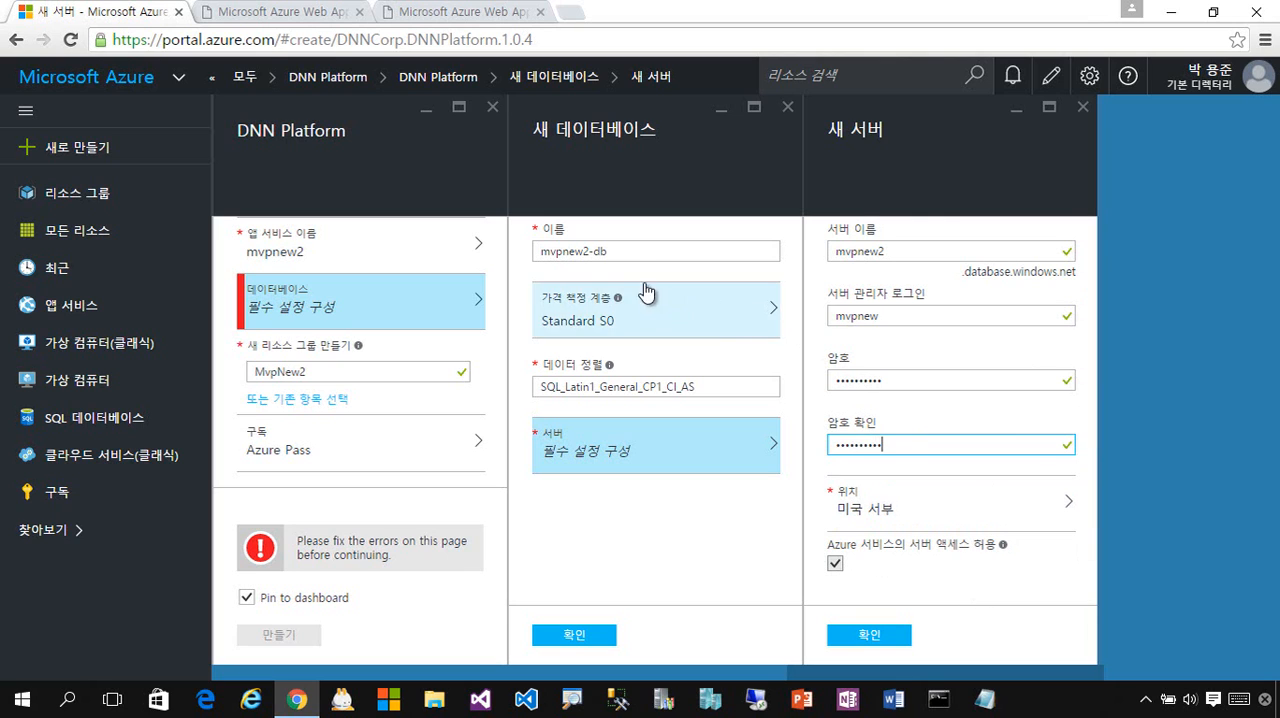
- Confirm the new server, shorten the database name to mvpnew2, confirm the database settings, and create the DNN Platform deployment
{"action": "left_click", "coordinate": [895, 642]}
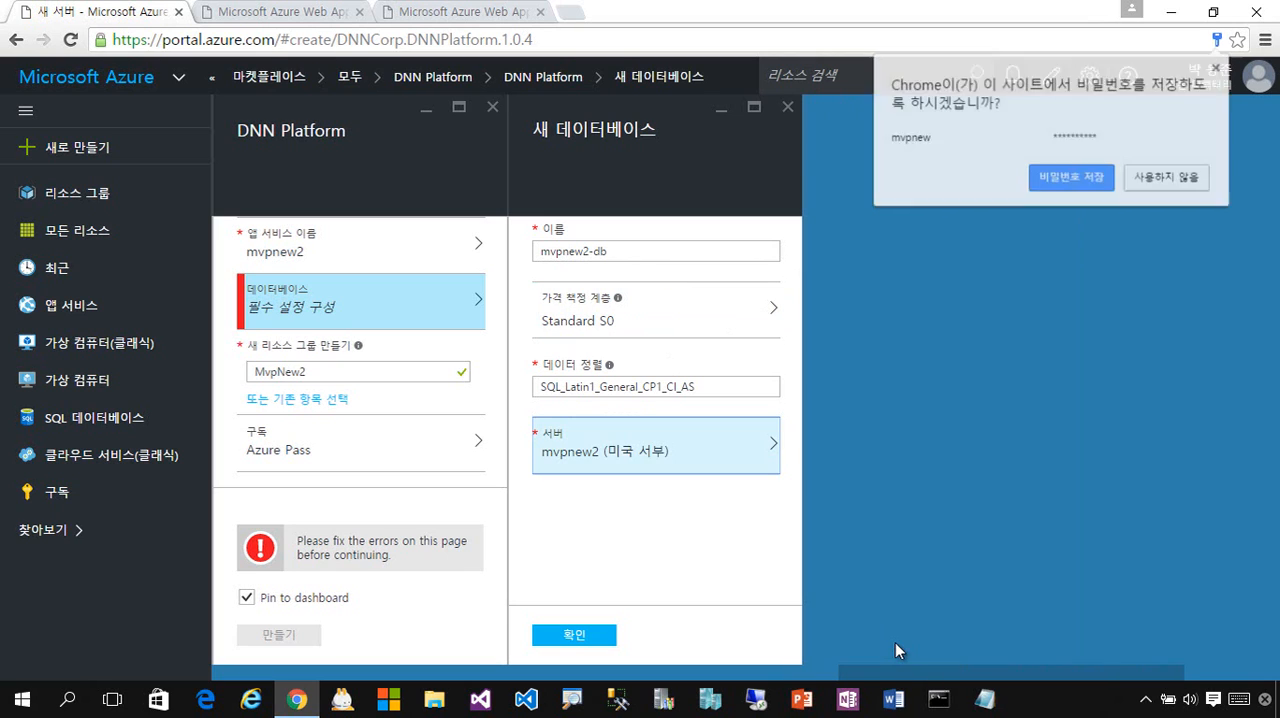
{"action": "left_click", "coordinate": [663, 253]}
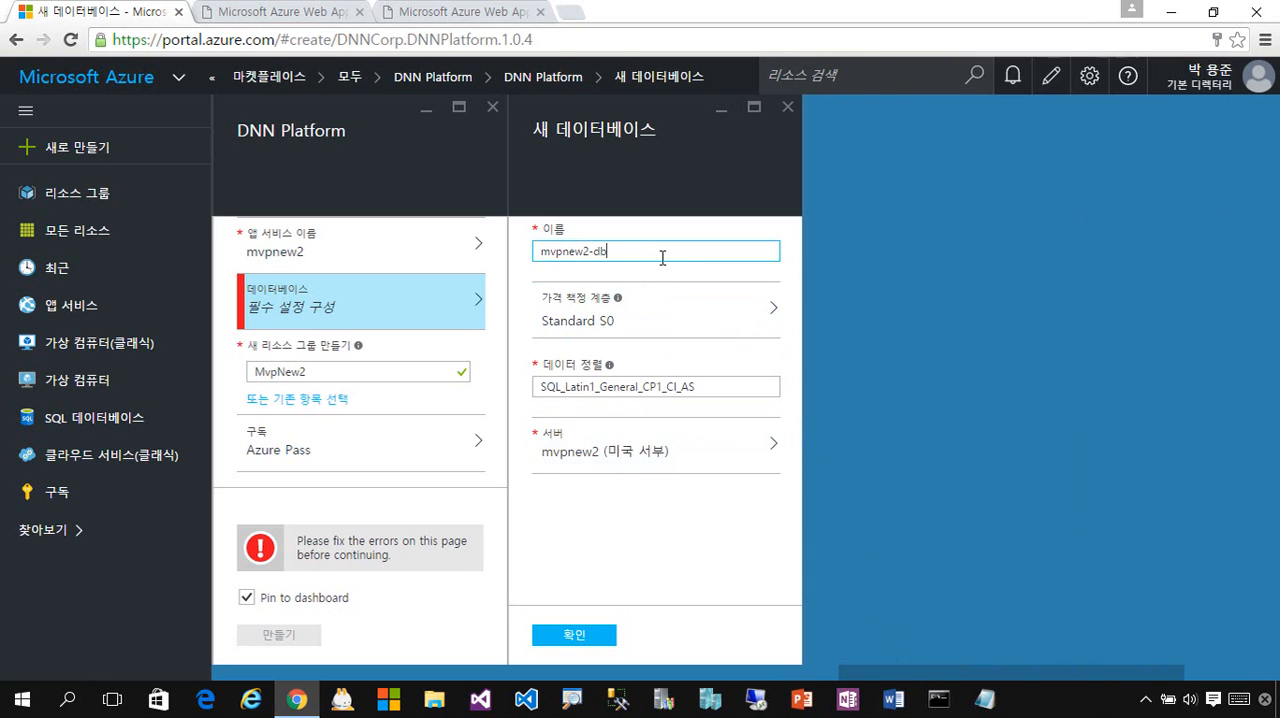
{"action": "key", "text": "BackSpace"}
{"action": "key", "text": "BackSpace"}
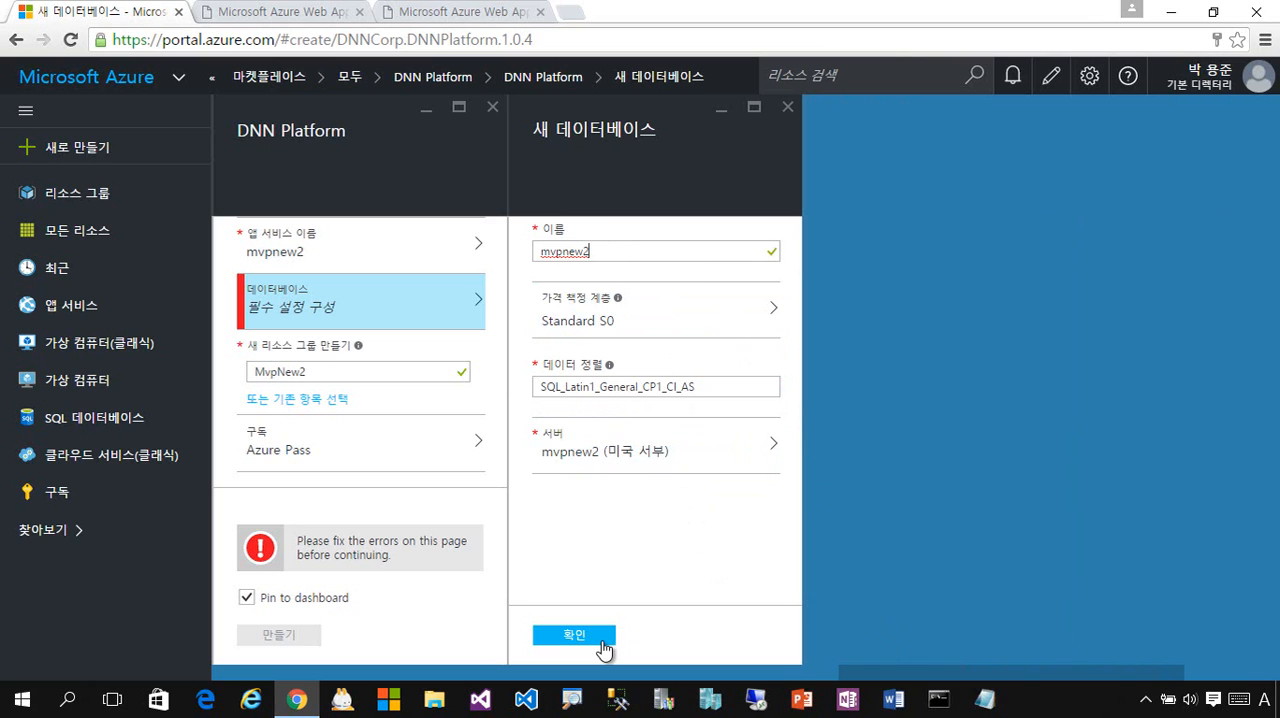
{"action": "left_click", "coordinate": [574, 636]}
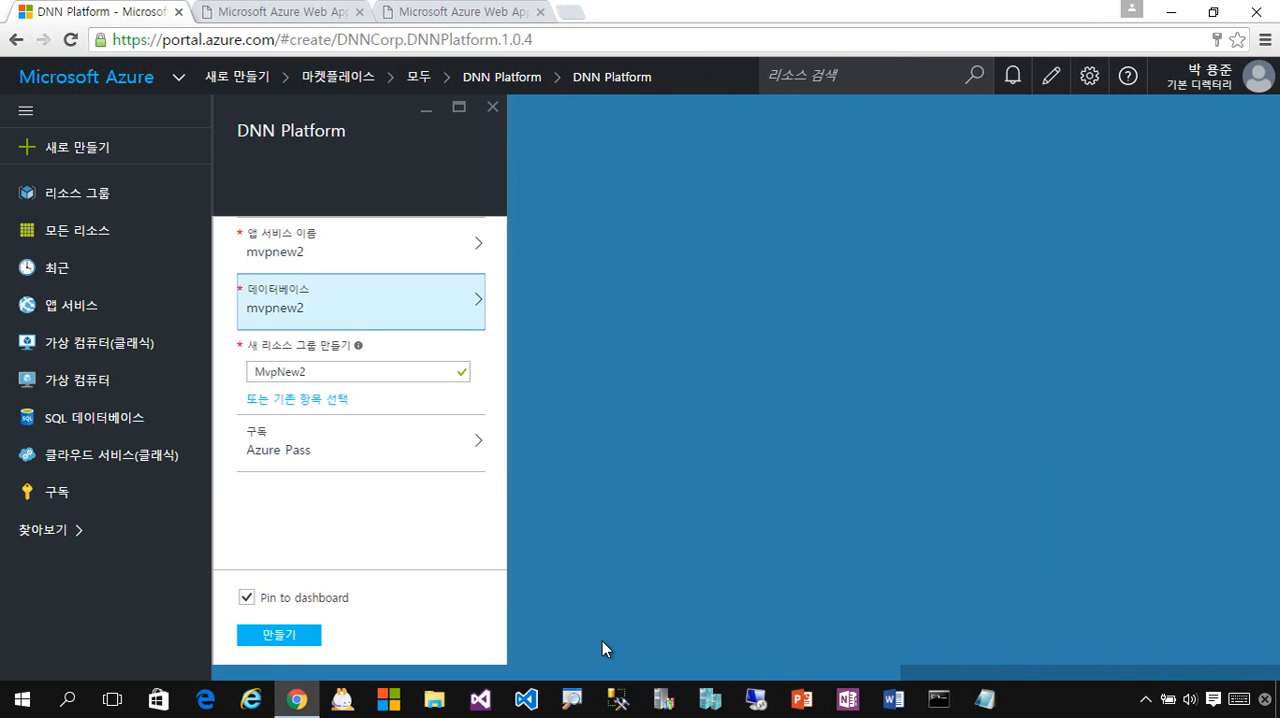
{"action": "left_click", "coordinate": [280, 637]}
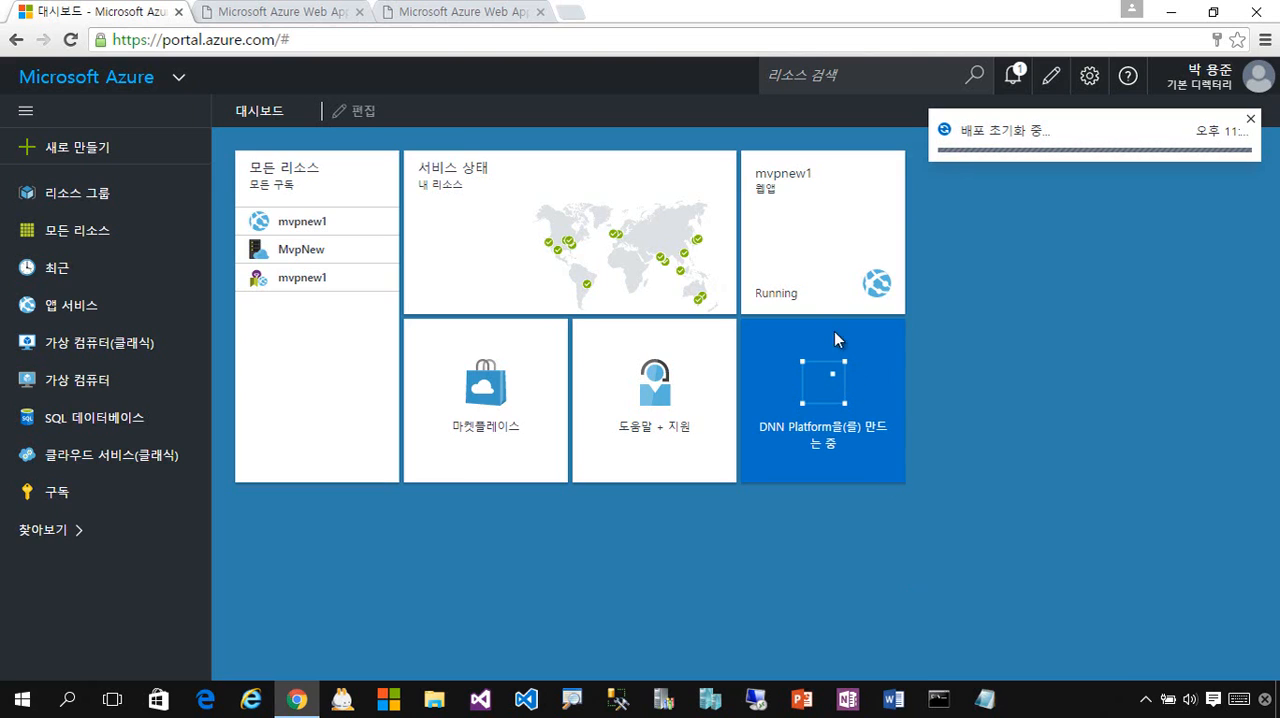
- Open the mvpnew1 web app and view its live site at mvpnew1.azurewebsites.net, then return to the portal dashboard
{"action": "mouse_move", "coordinate": [800, 186]}
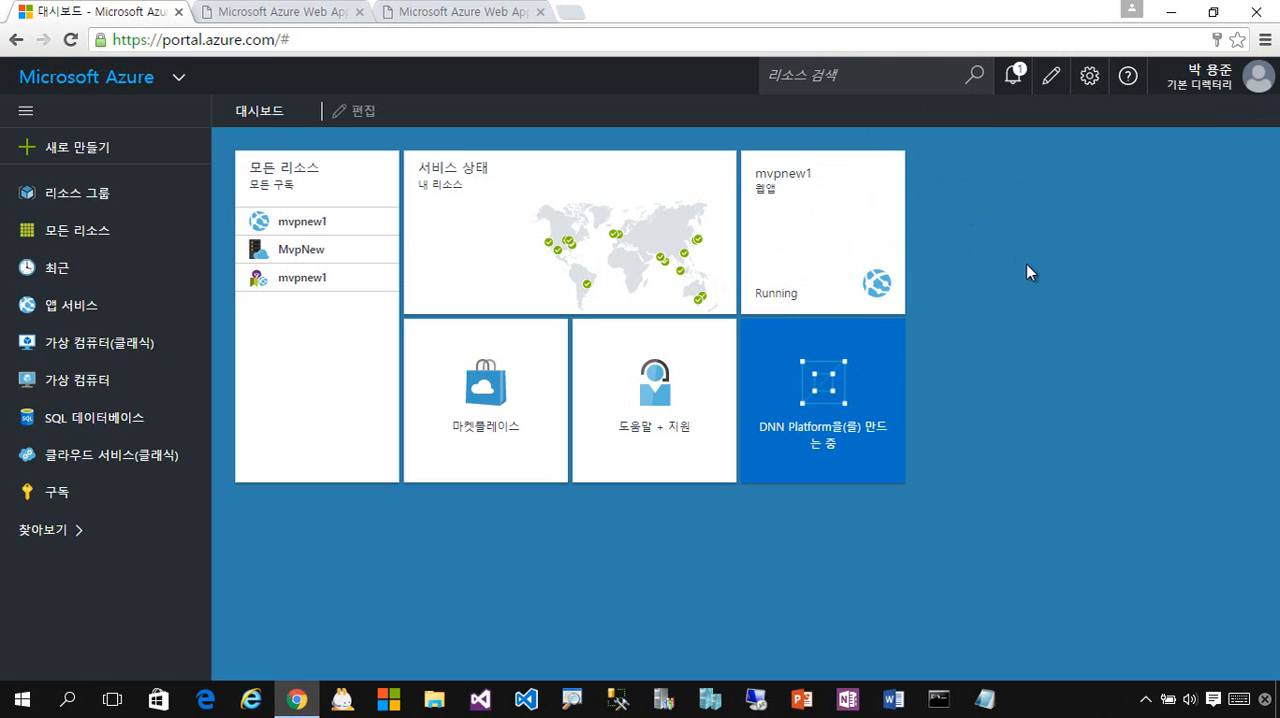
{"action": "left_click", "coordinate": [814, 249]}
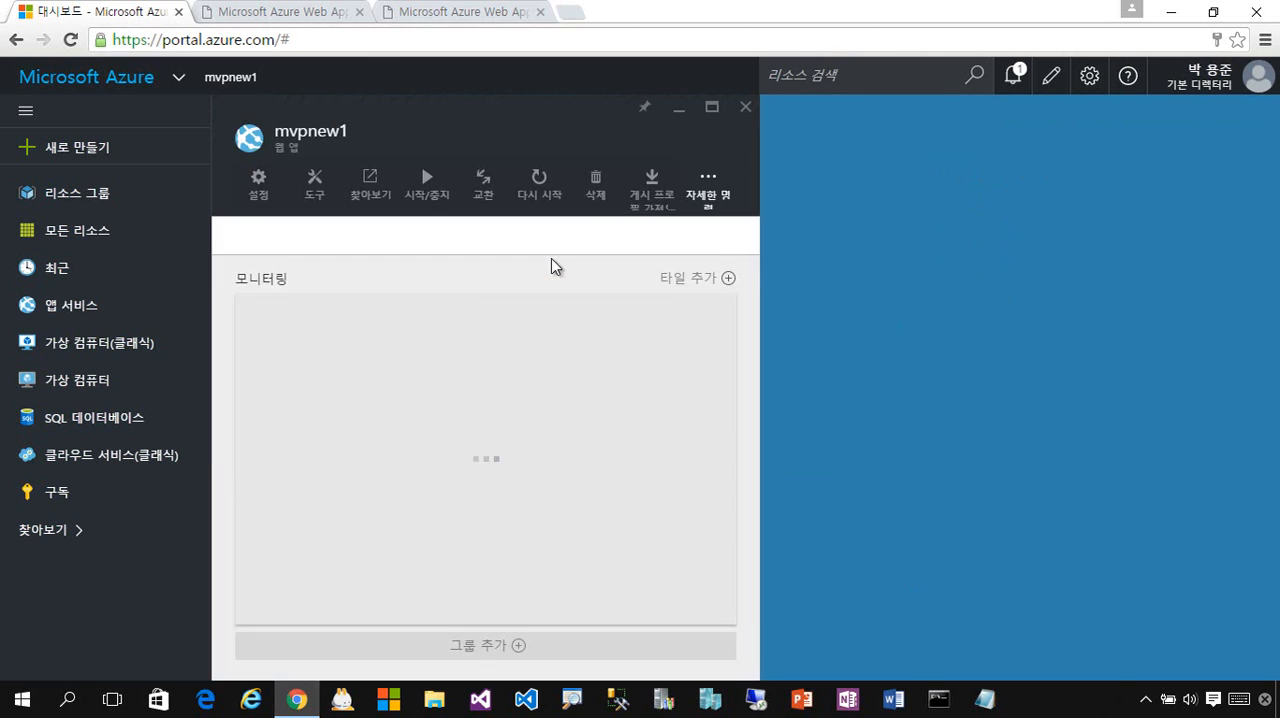
{"action": "left_click", "coordinate": [523, 287]}
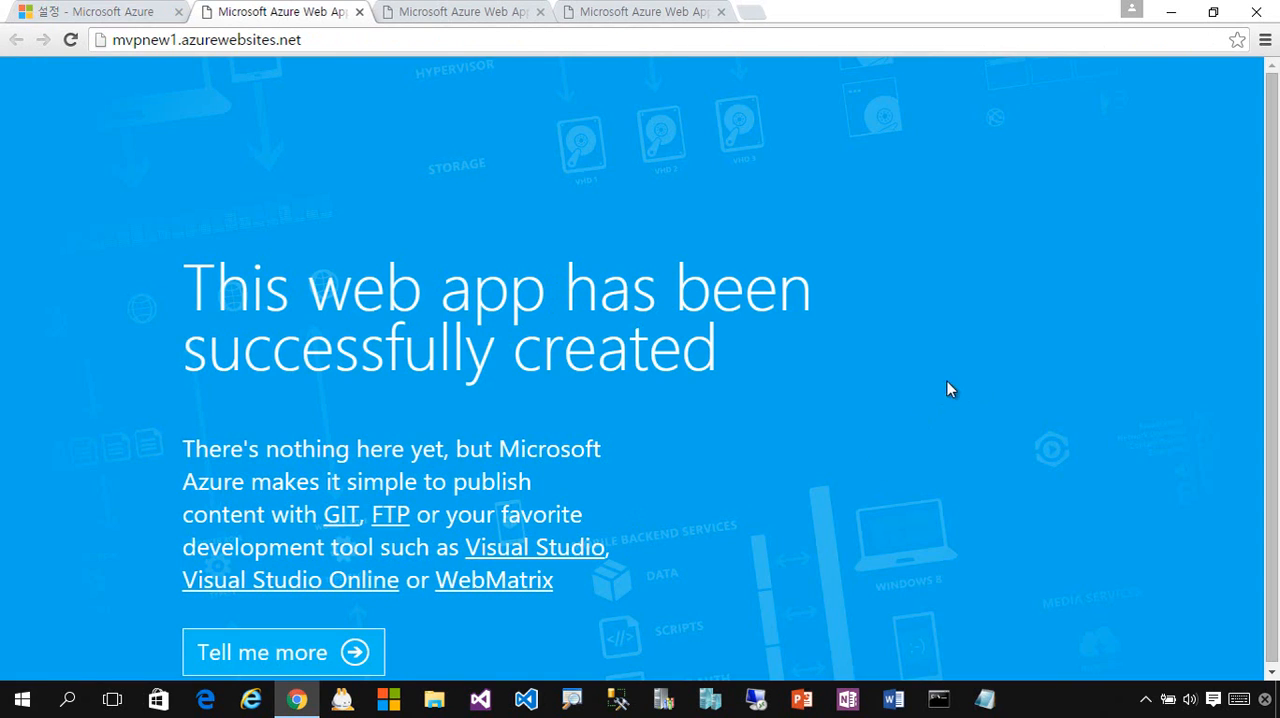
{"action": "mouse_move", "coordinate": [695, 628]}
{"action": "left_mouse_down"}
{"action": "mouse_move", "coordinate": [272, 352]}
{"action": "mouse_move", "coordinate": [348, 546]}
{"action": "mouse_move", "coordinate": [714, 624]}
{"action": "left_mouse_up"}
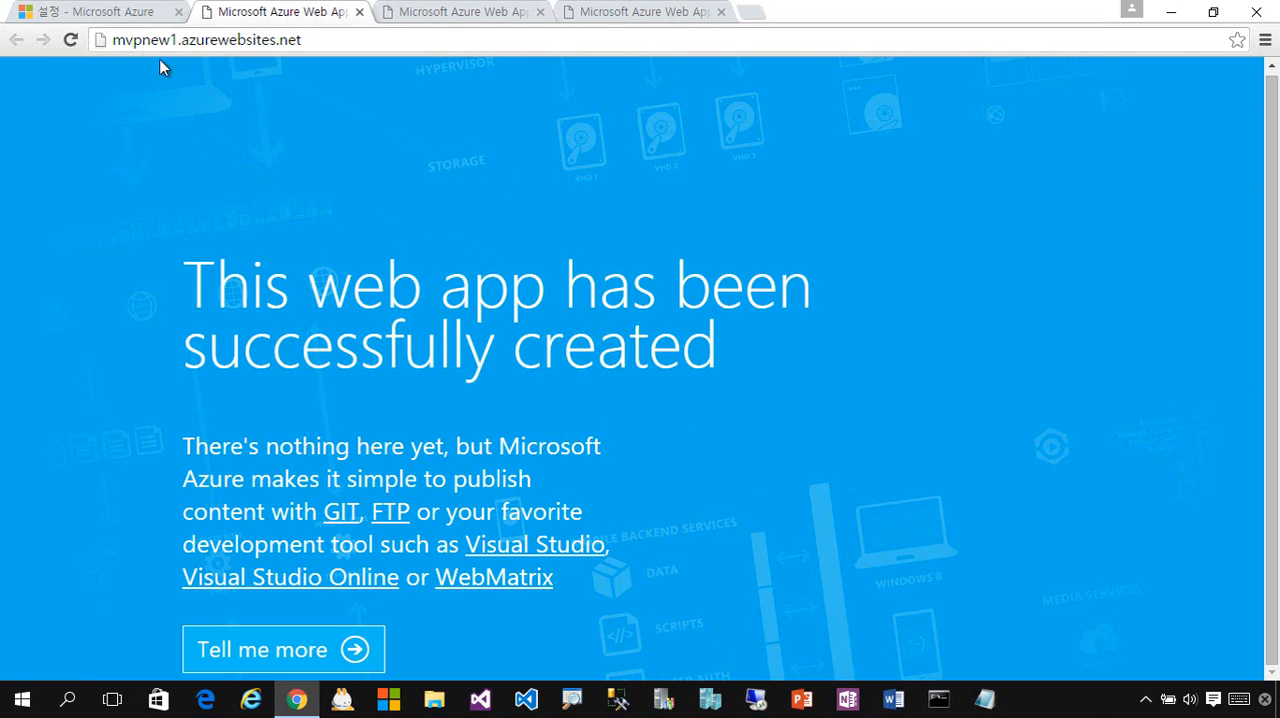
{"action": "left_click", "coordinate": [84, 22]}
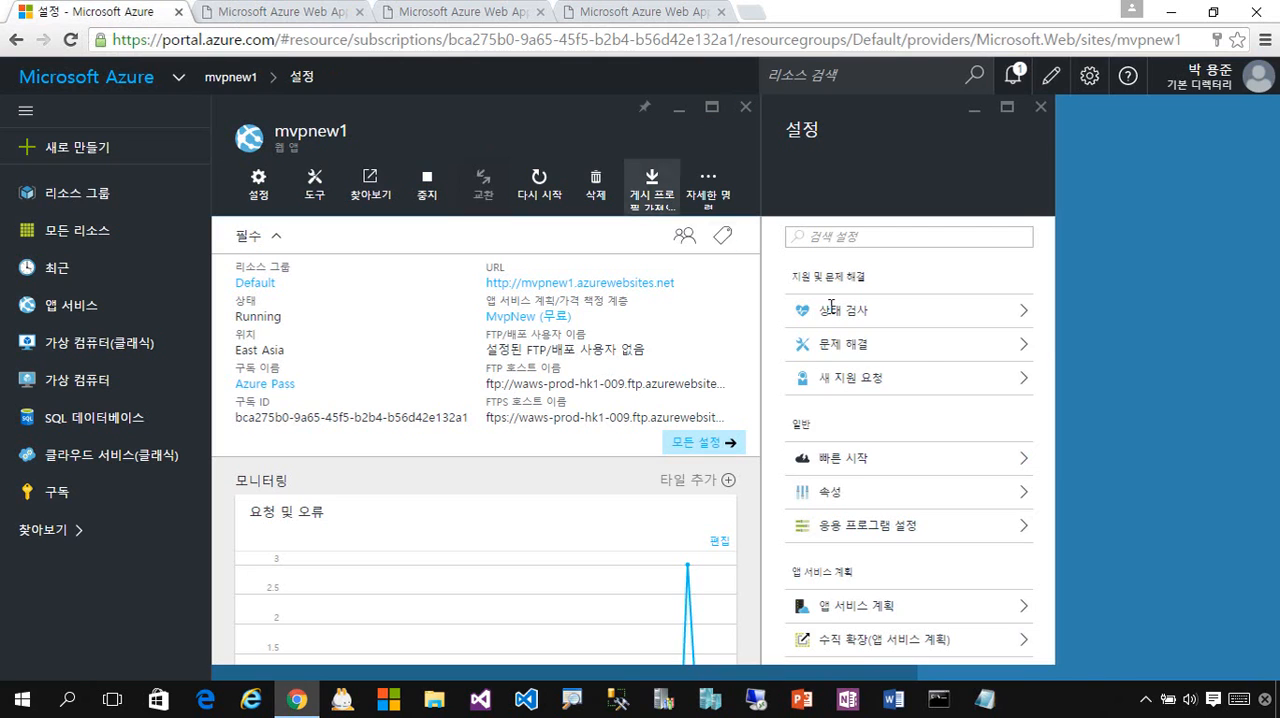
{"action": "left_click", "coordinate": [88, 77]}
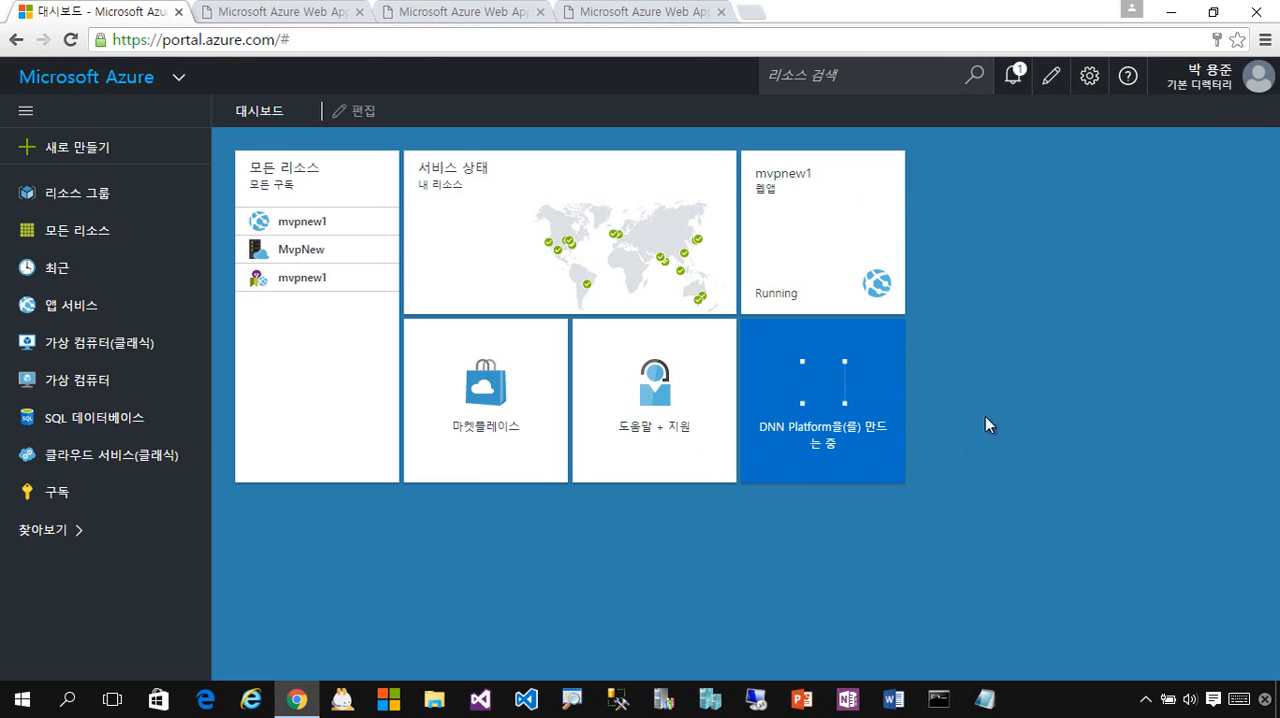
- Open the deployed MvpNew2 resource group from the dashboard and view its mvpnew2 web app
{"action": "mouse_move", "coordinate": [869, 435]}
{"action": "mouse_move", "coordinate": [800, 466]}
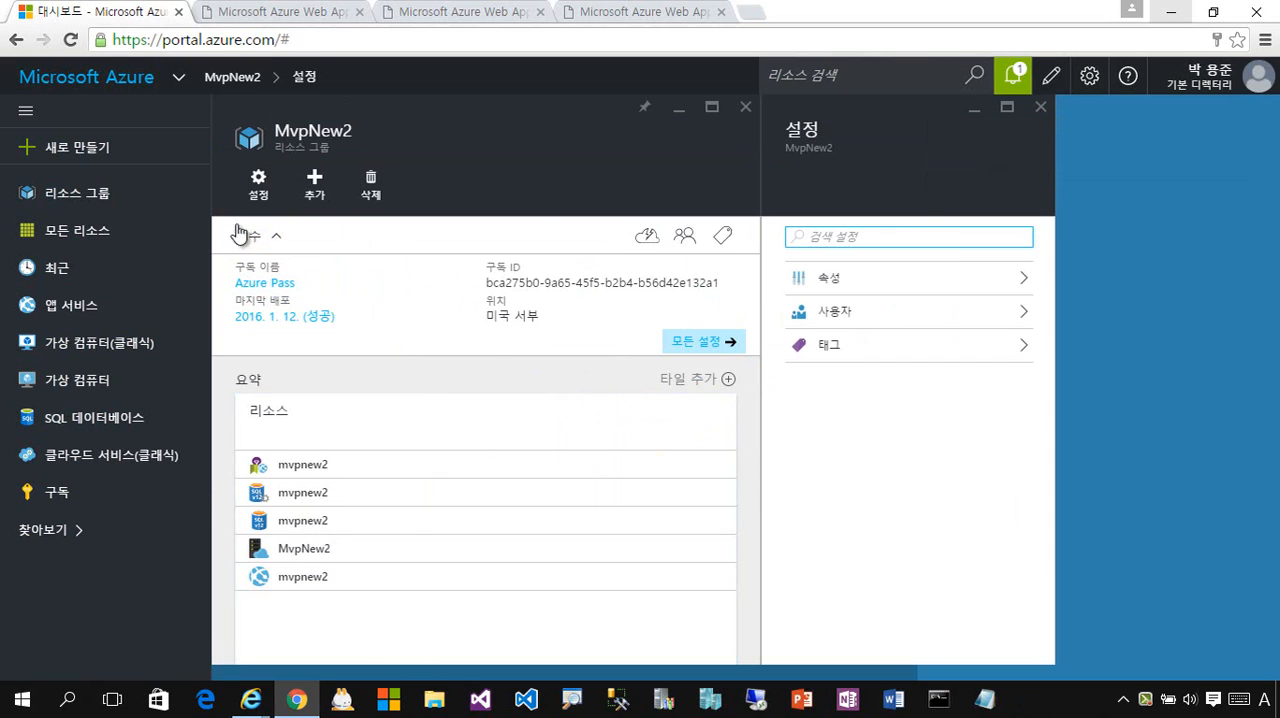
{"action": "left_click", "coordinate": [116, 90]}
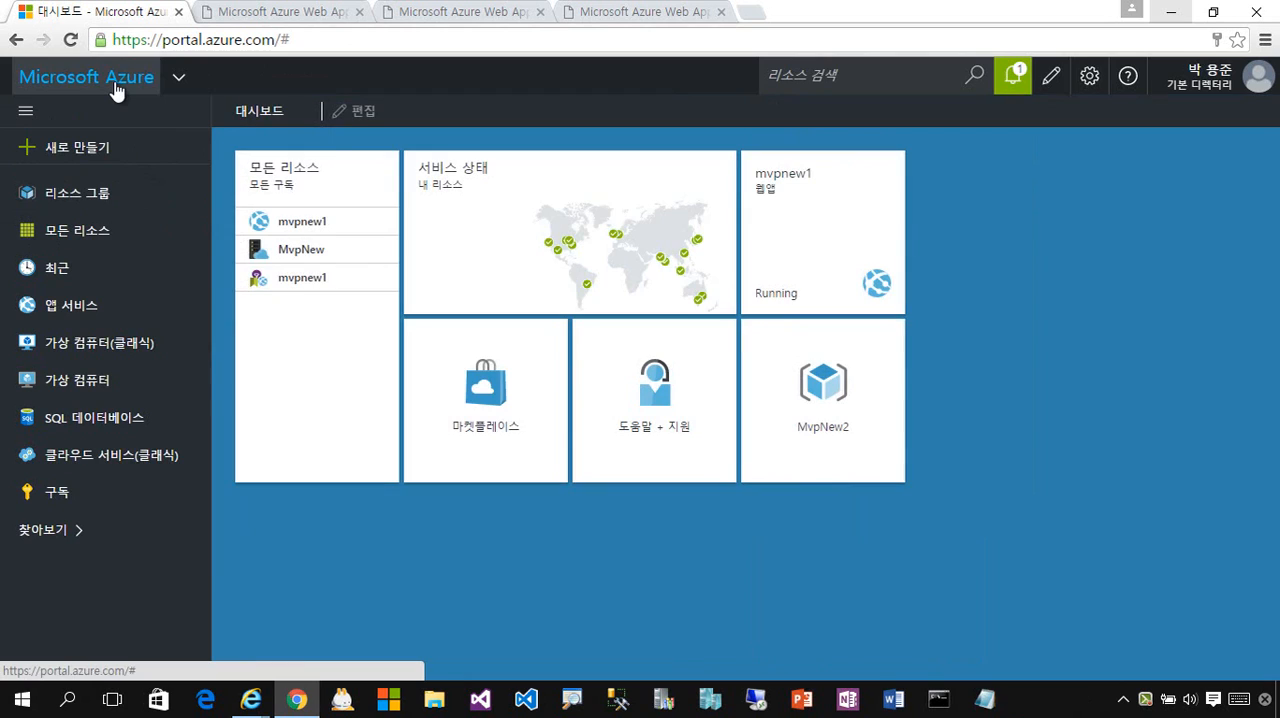
{"action": "left_click", "coordinate": [858, 423]}
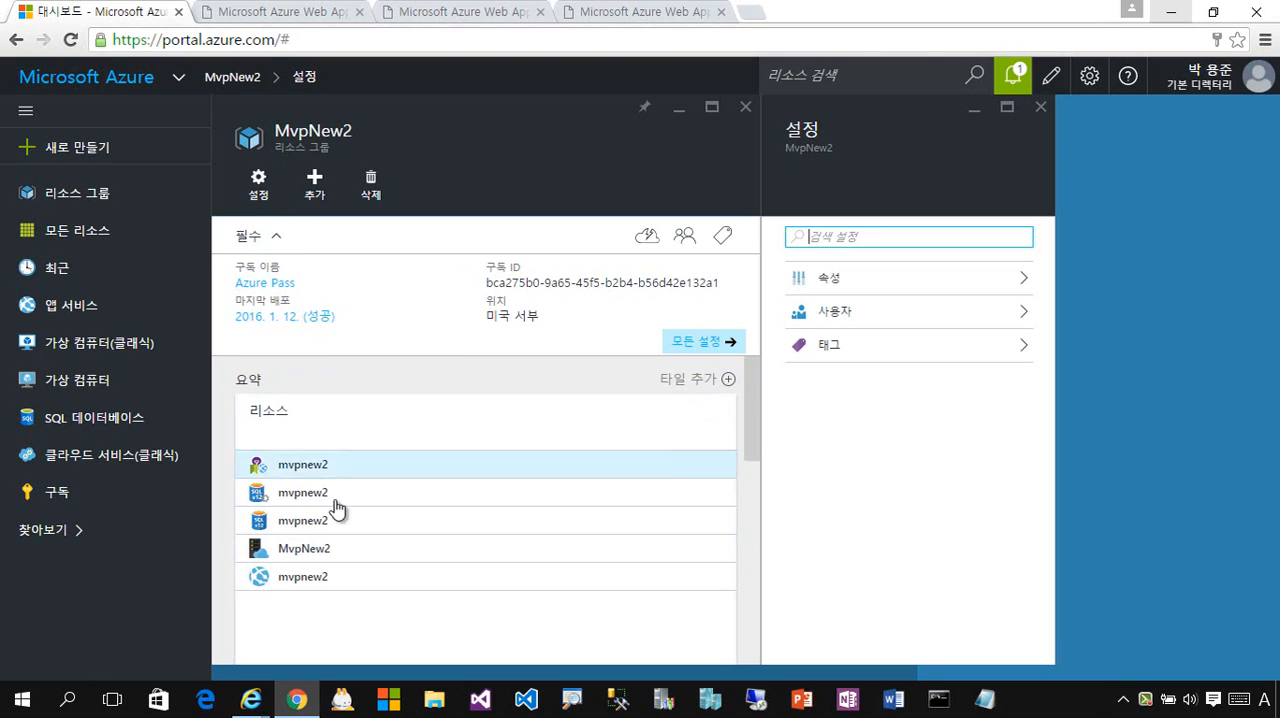
{"action": "left_click", "coordinate": [316, 586]}
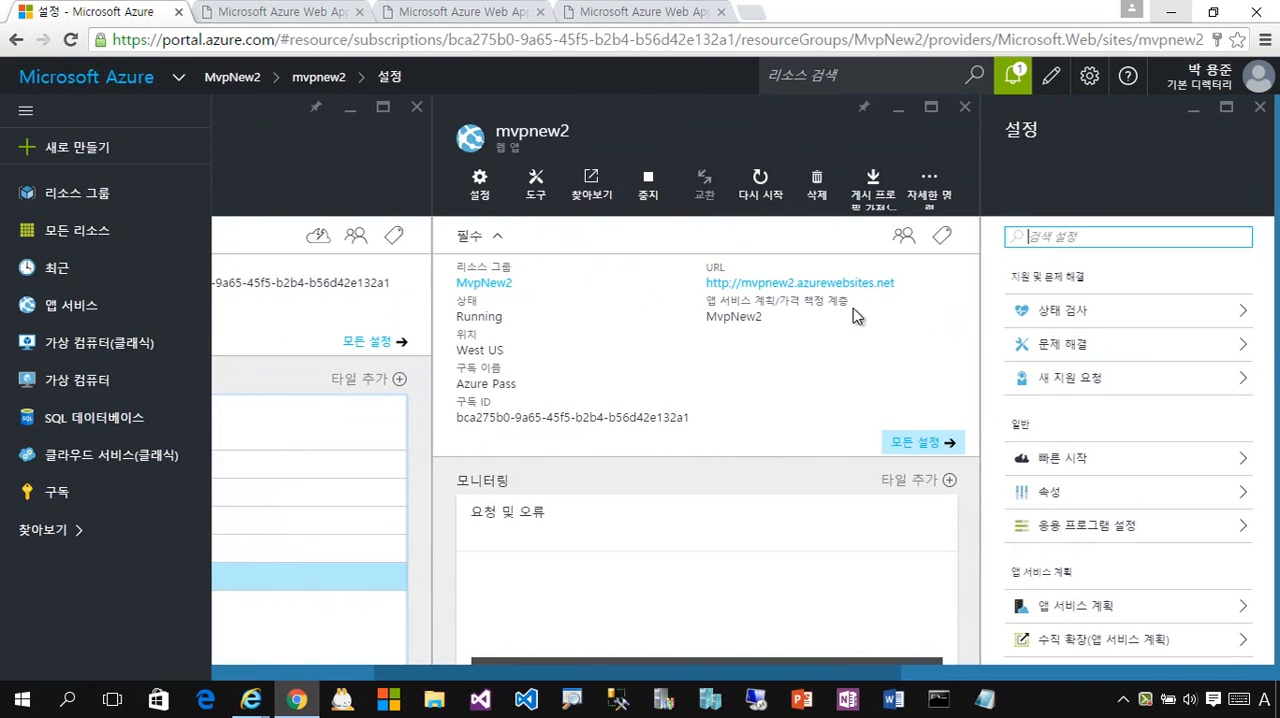
- List all resources in the subscription and open the mvpnew2 app service from the list
{"action": "mouse_move", "coordinate": [800, 295]}
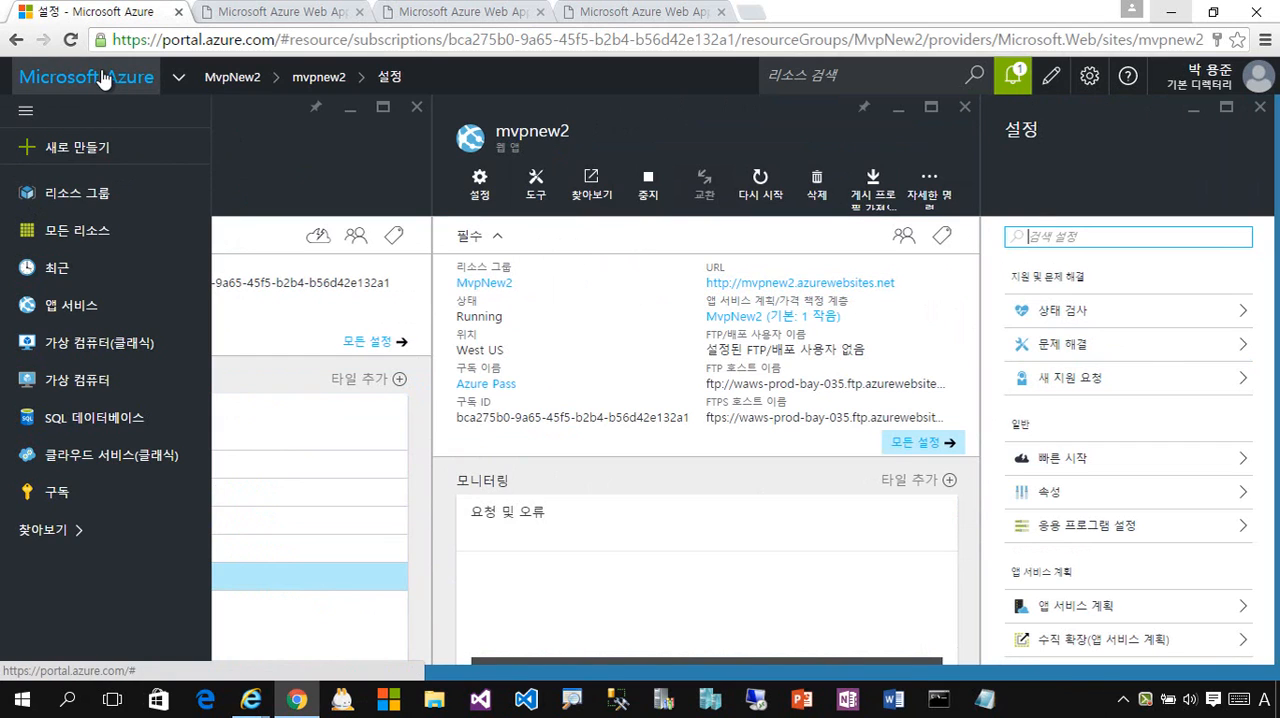
{"action": "left_click", "coordinate": [115, 244]}
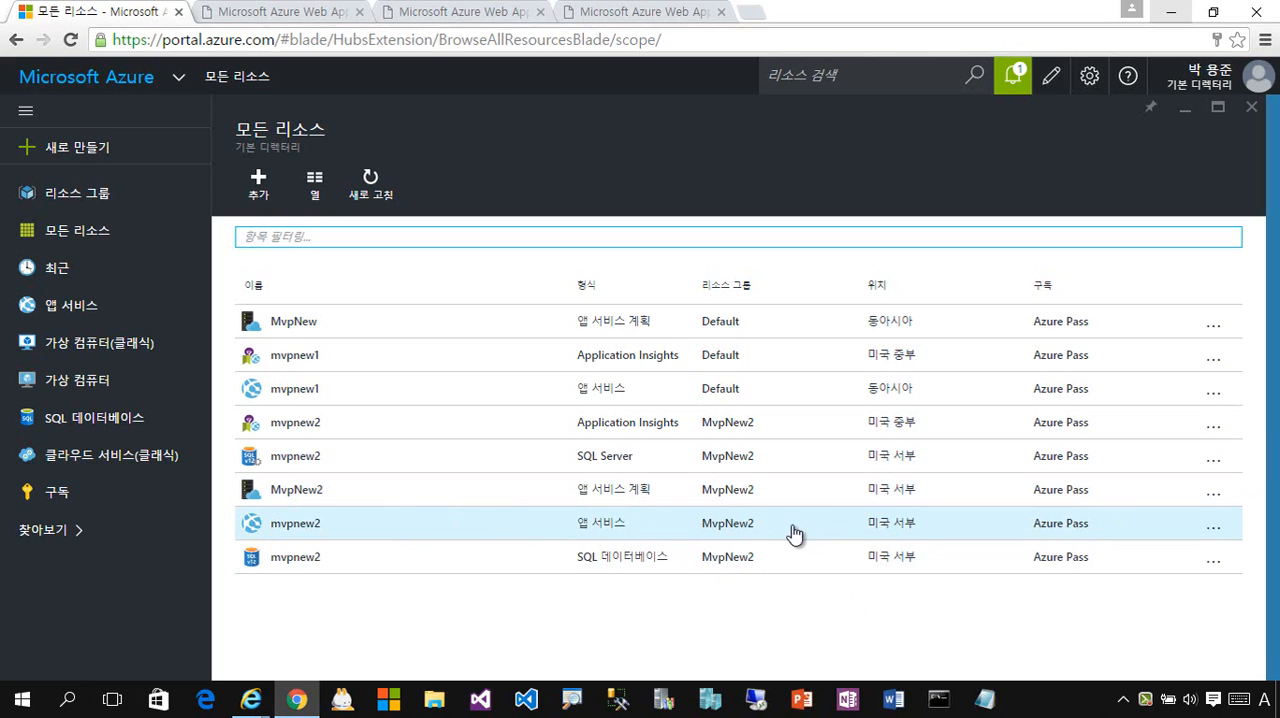
{"action": "left_click", "coordinate": [297, 530]}
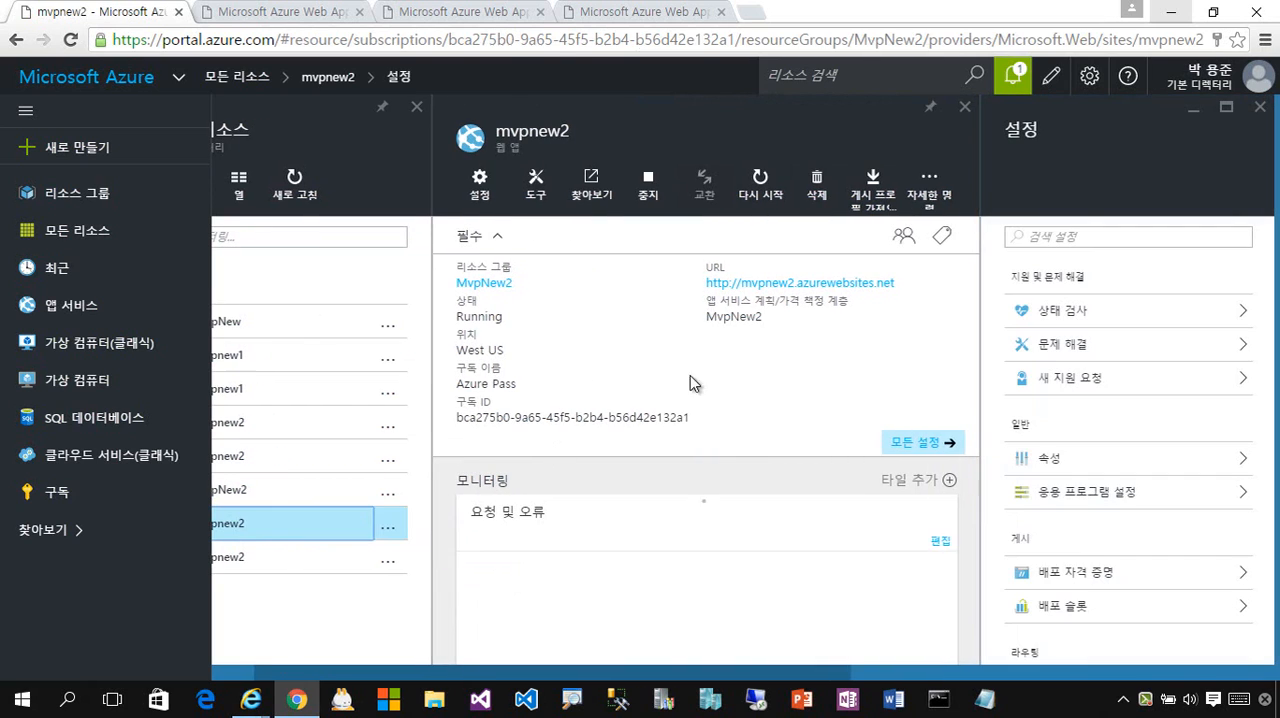
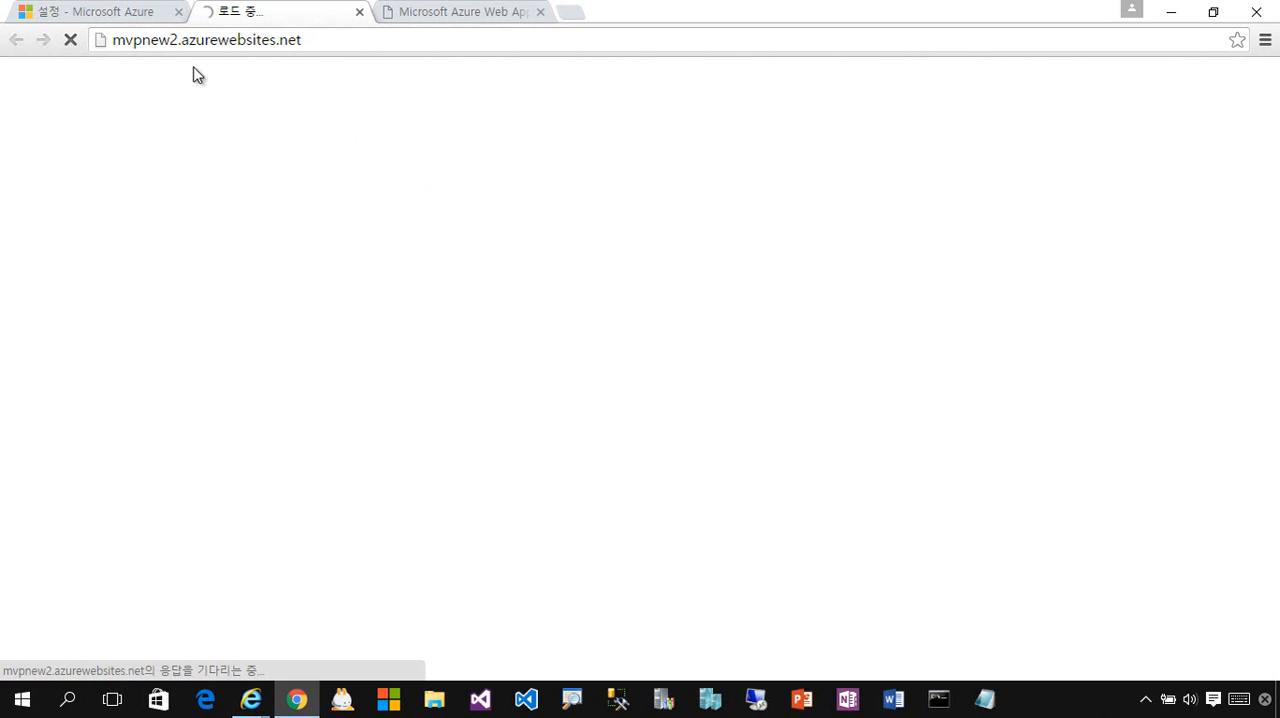
- Open the MvpNew2 resource group in the portal to view its resources, and return to the mvpnew2 site's installation page
{"action": "left_click", "coordinate": [97, 13]}
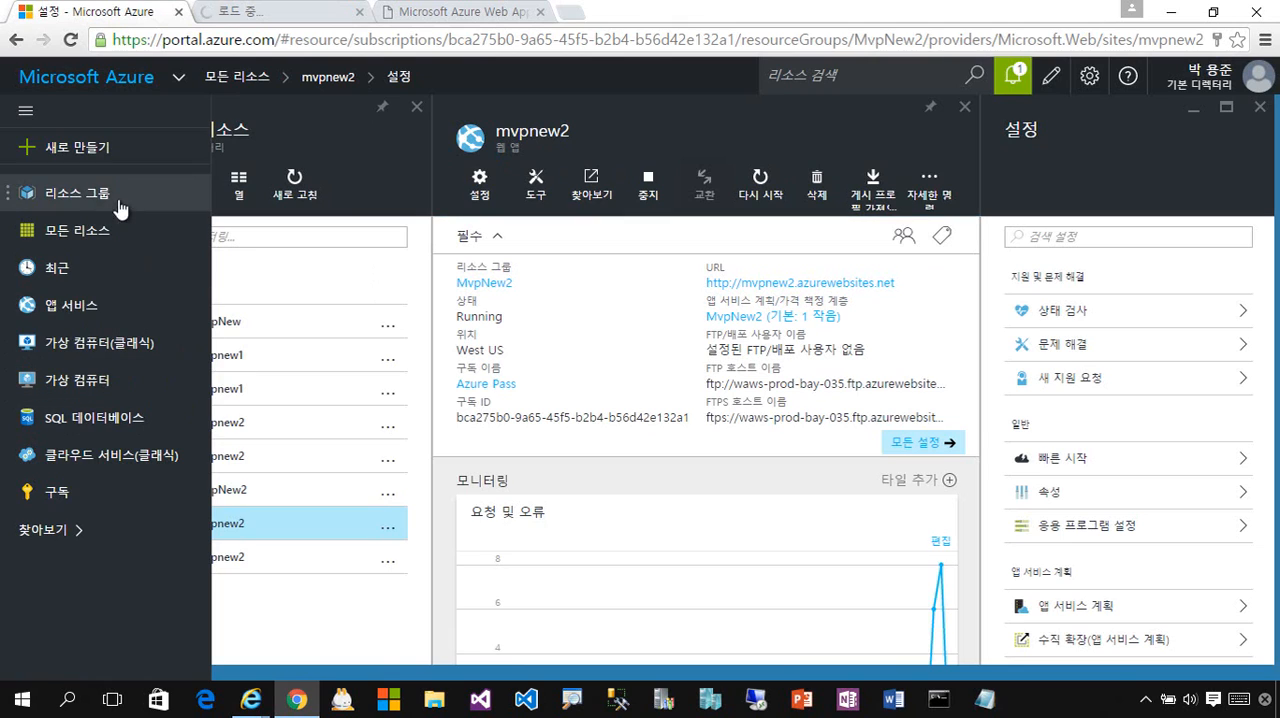
{"action": "left_click", "coordinate": [88, 206]}
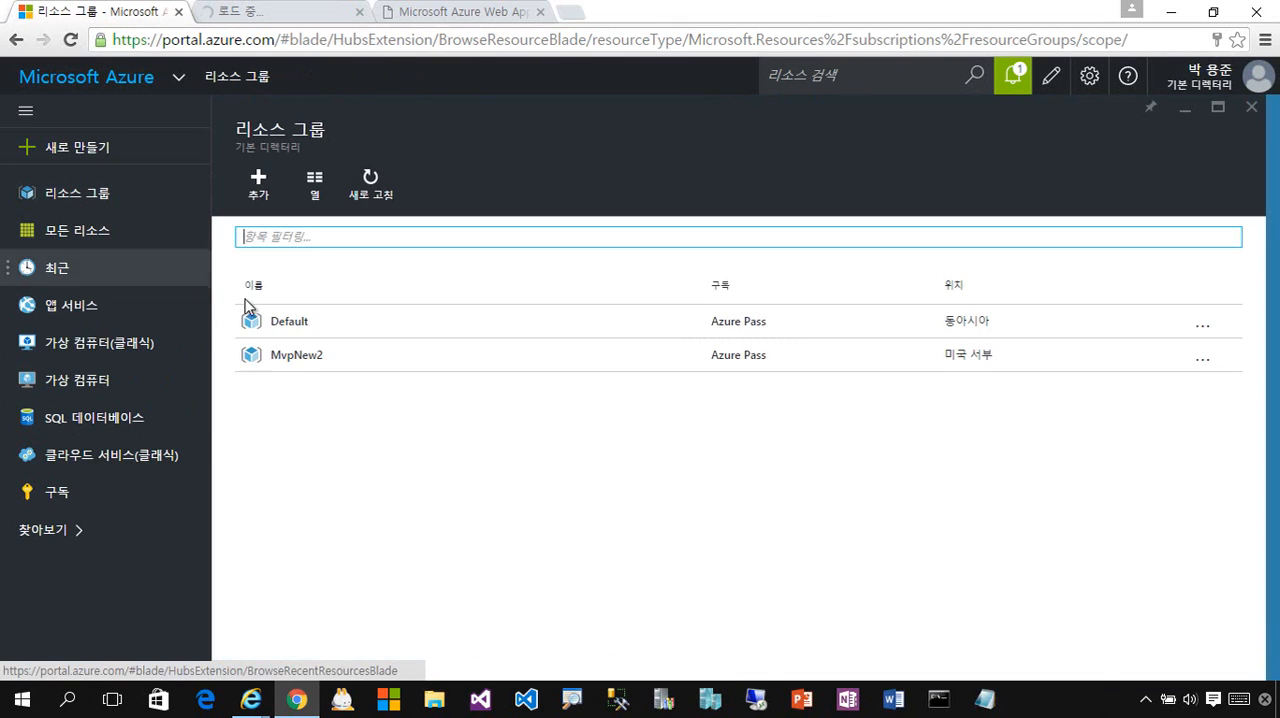
{"action": "left_click", "coordinate": [370, 369]}
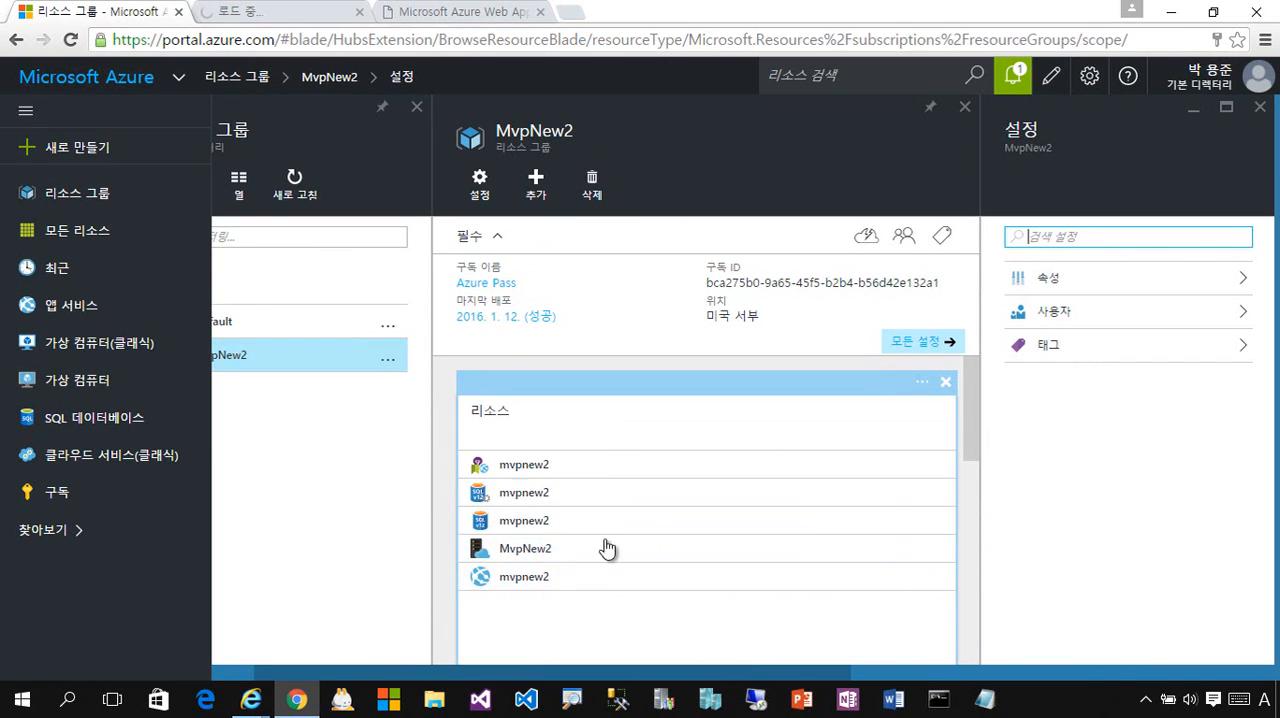
{"action": "left_click", "coordinate": [264, 18]}
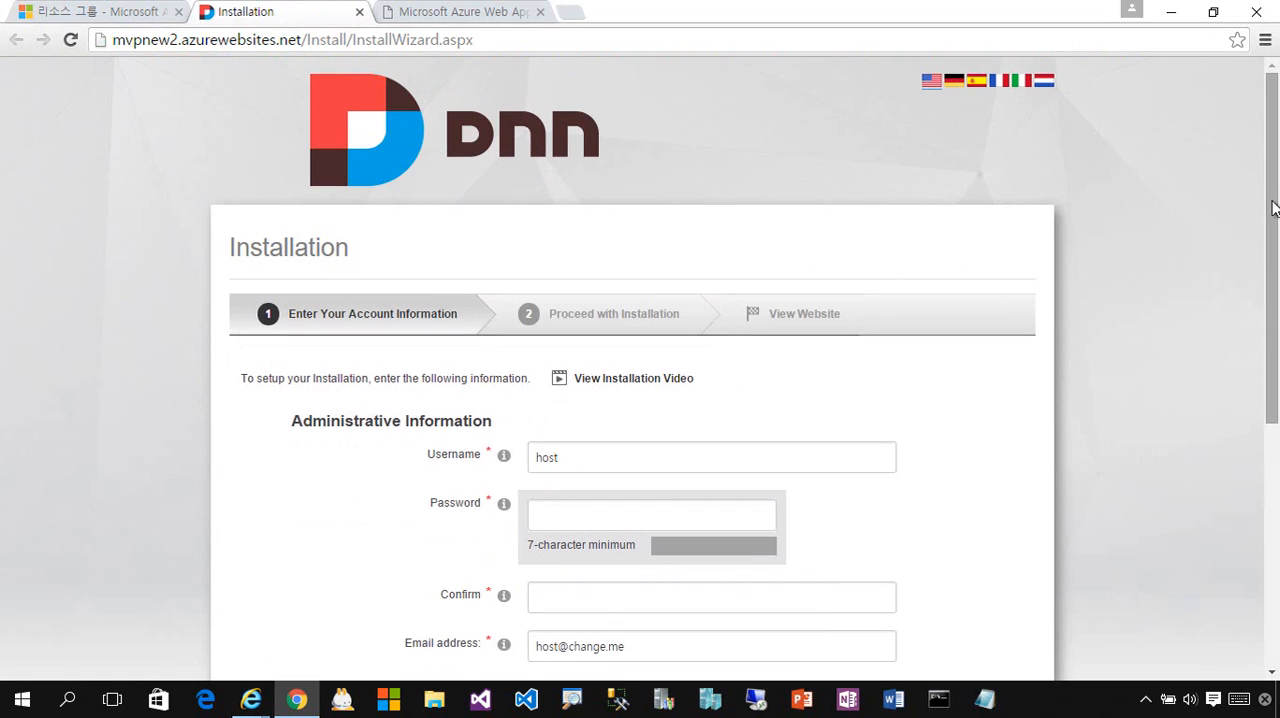
- Set the administrator username of the DNN installation to mvpnew
{"action": "left_click_drag", "start_coordinate": [1273, 206], "coordinate": [1218, 165]}
{"action": "double_click", "coordinate": [603, 460]}
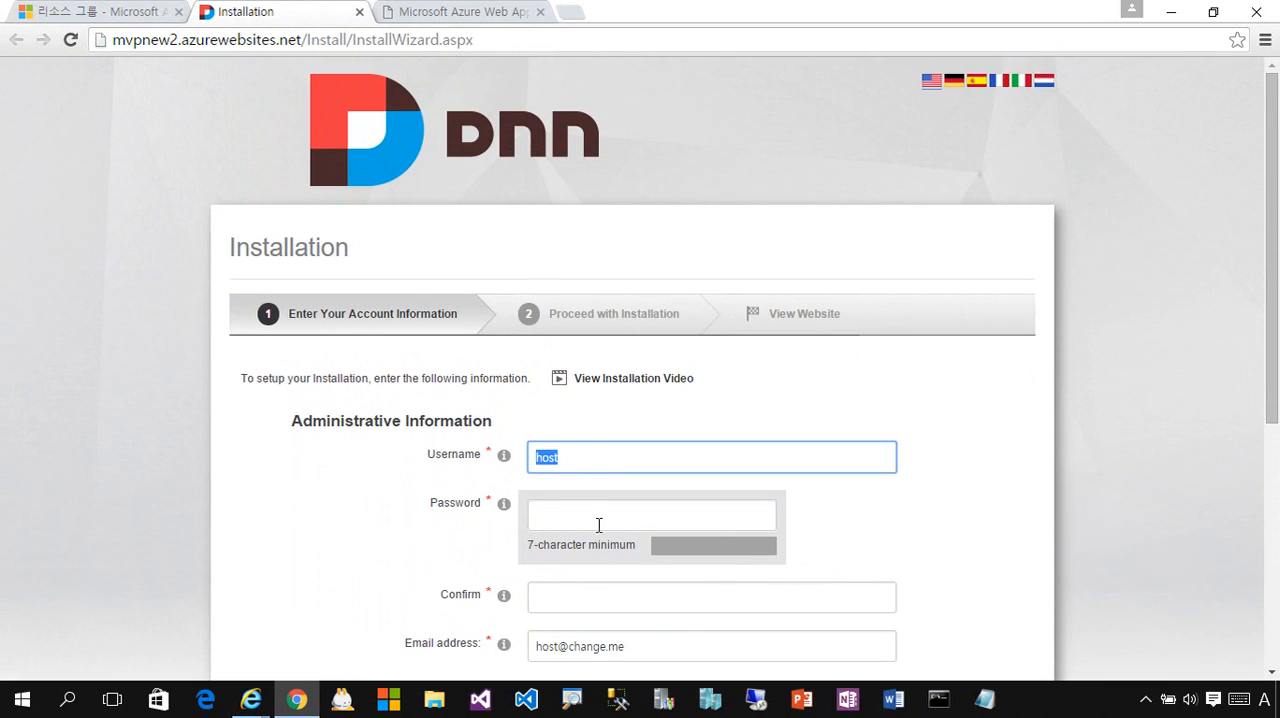
{"action": "left_click", "coordinate": [636, 519]}
{"action": "double_click", "coordinate": [602, 455]}
{"action": "type", "text": "mvpnew"}
{"action": "key", "text": "Tab"}
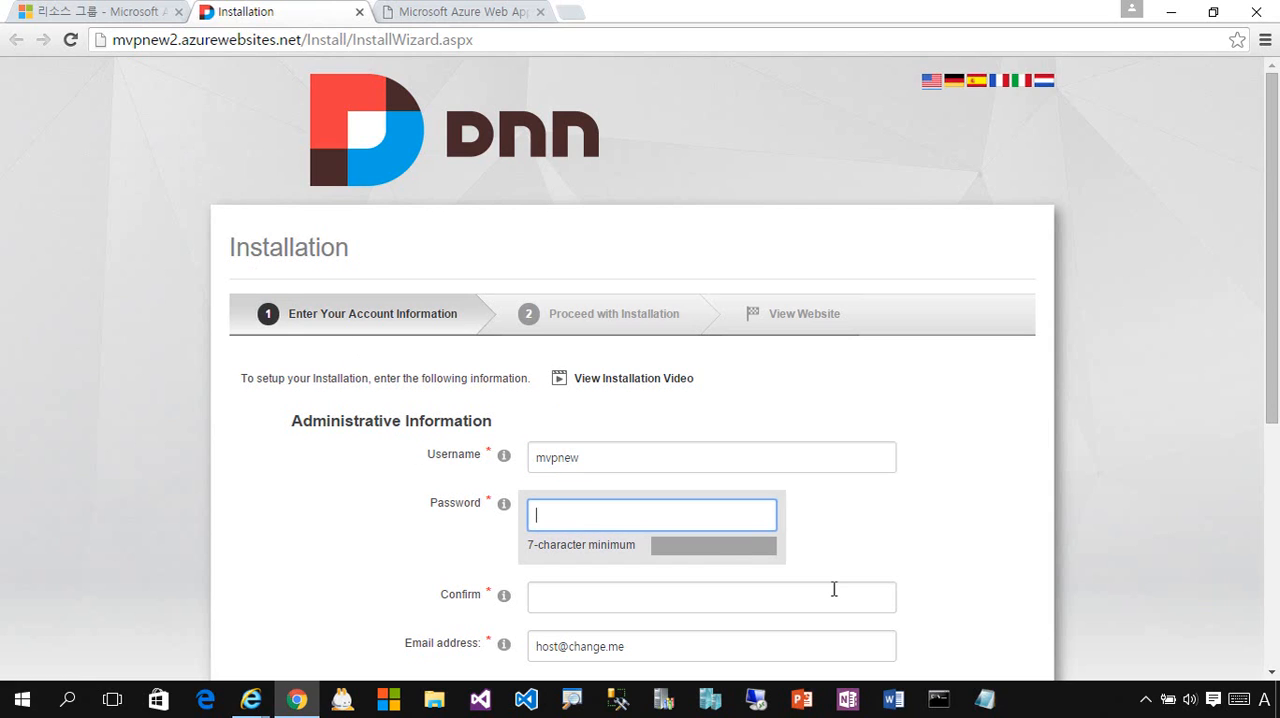
- Enter the administrator password and its confirmation
{"action": "type", "text": "•••••••••"}
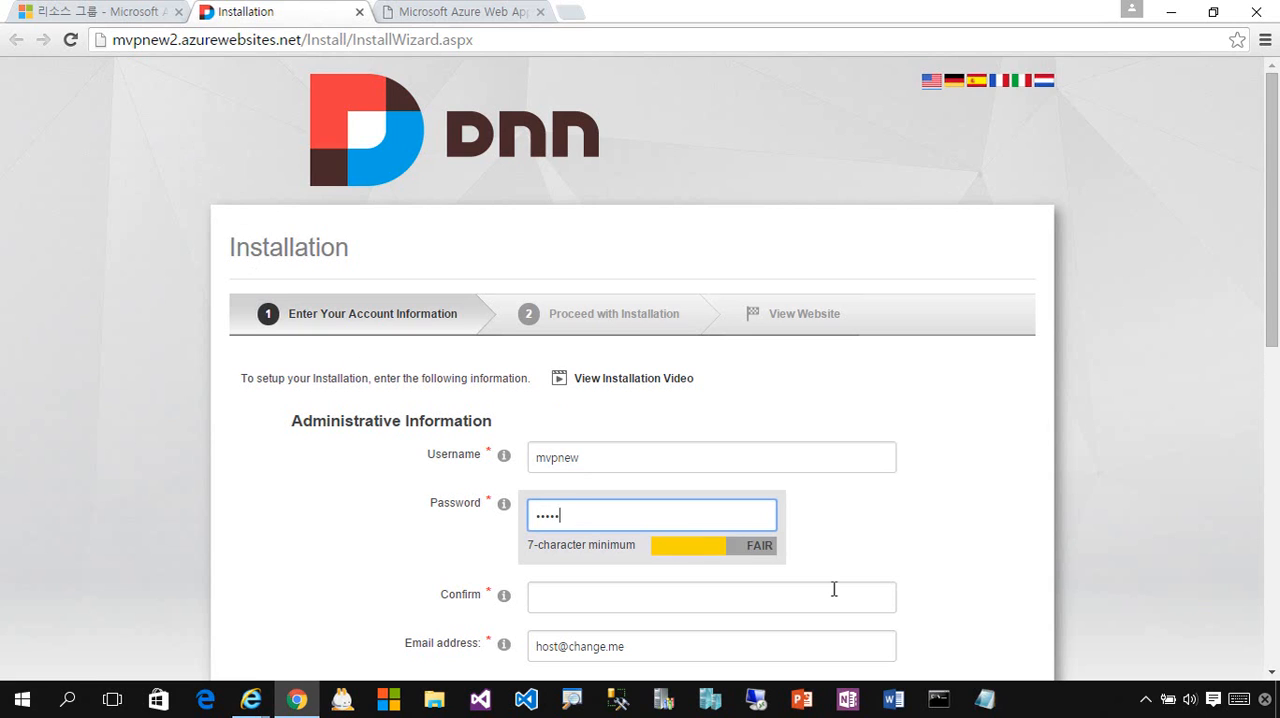
{"action": "scroll", "coordinate": [834, 589], "scroll_direction": "down", "scroll_amount": 3}
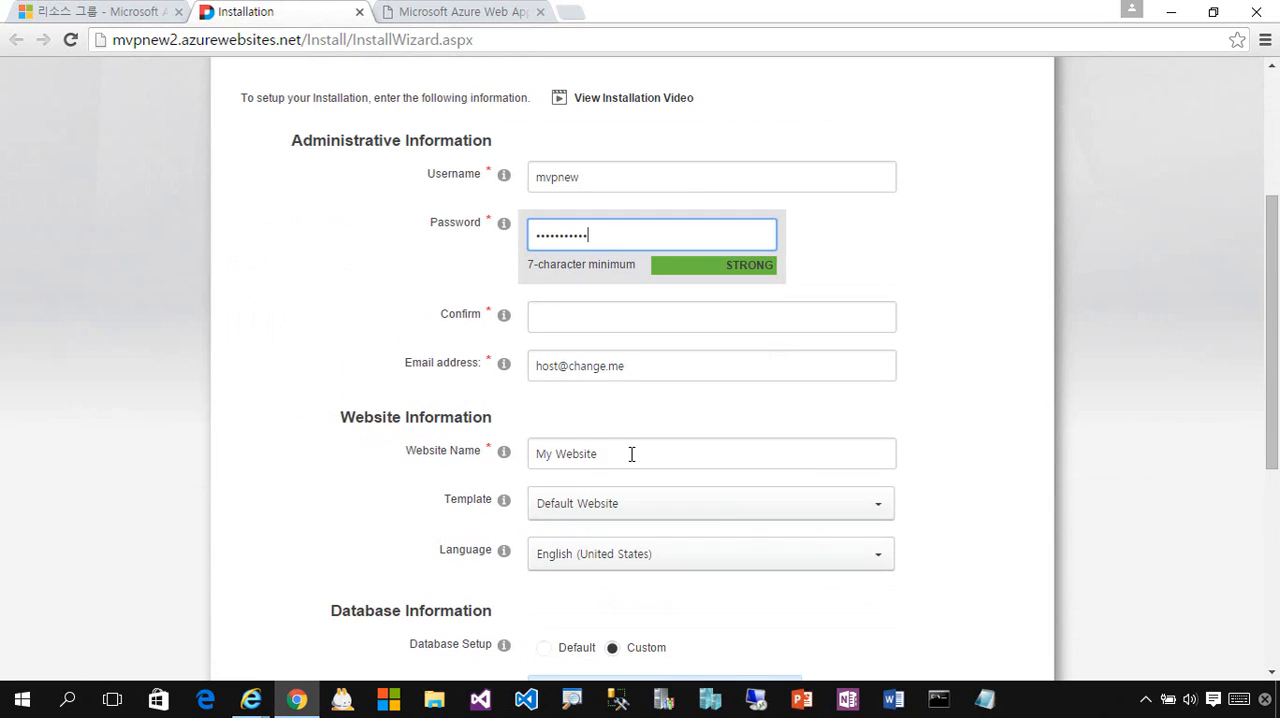
{"action": "left_click", "coordinate": [611, 330]}
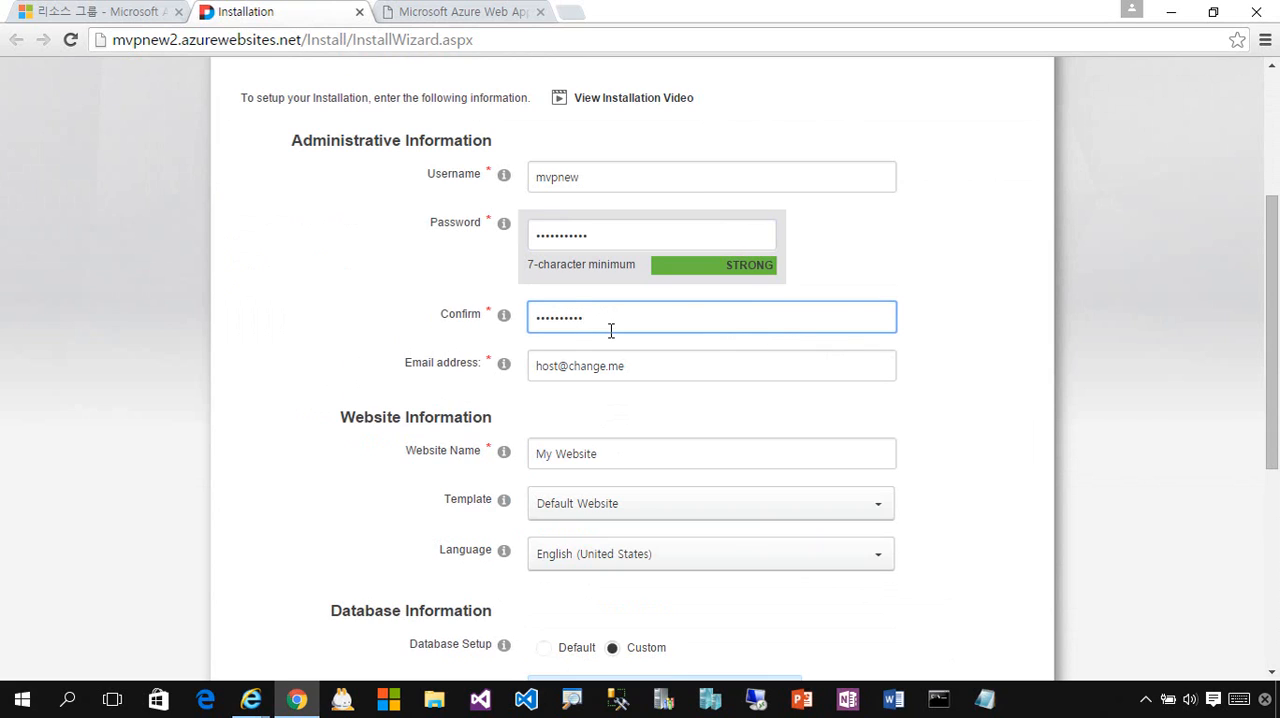
{"action": "key", "text": "Tab"}
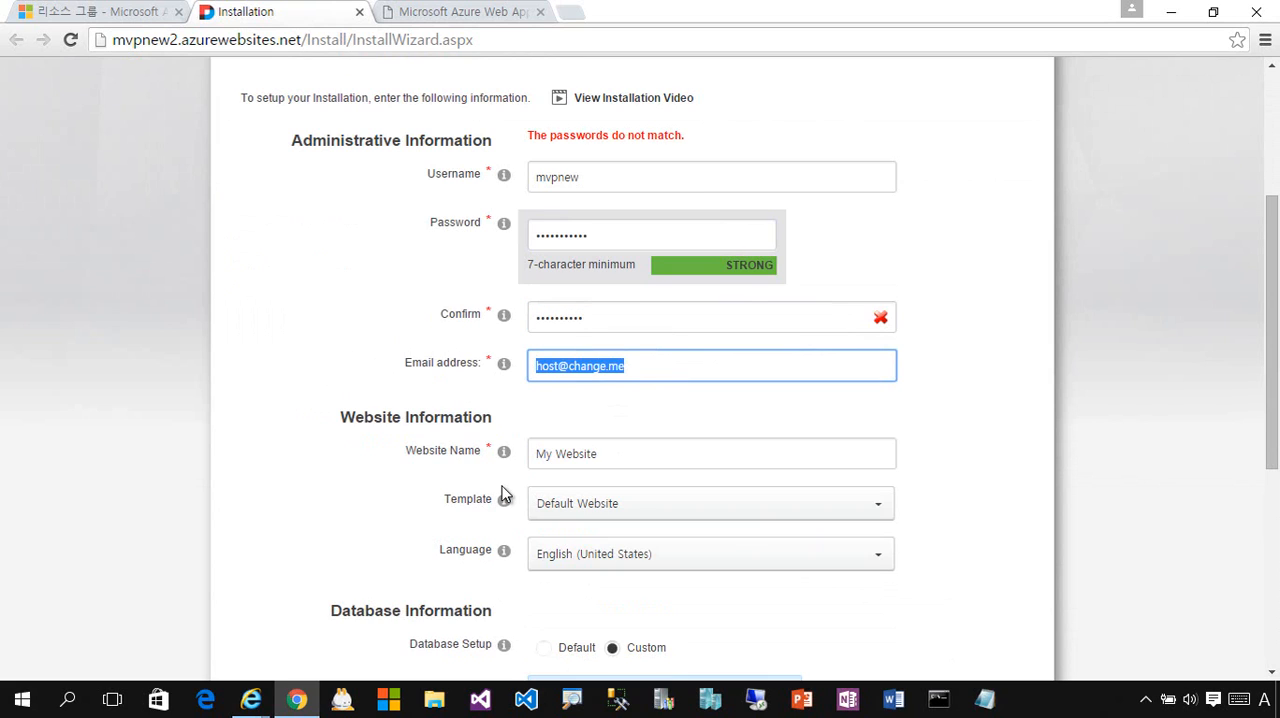
- Replace the administrator password and re-enter the same password in the confirmation field
{"action": "double_click", "coordinate": [648, 242]}
{"action": "type", "text": "****"}
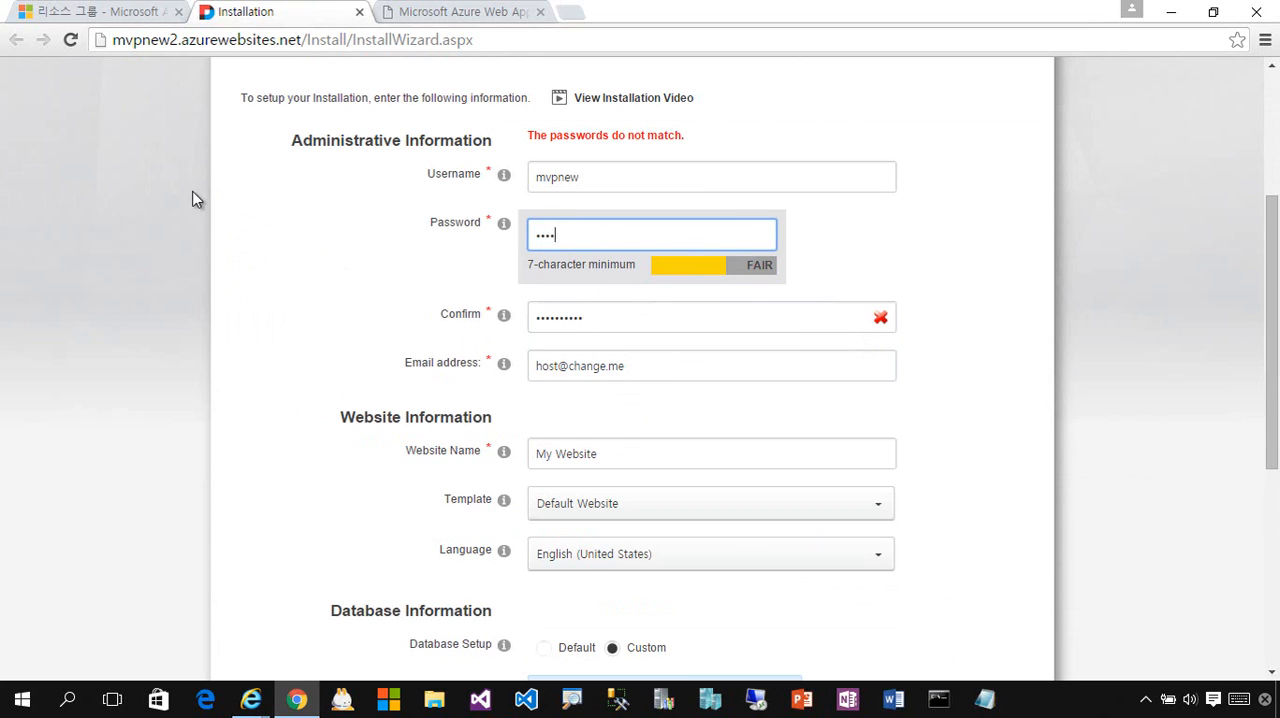
{"action": "type", "text": "***"}
{"action": "key", "text": "Tab"}
{"action": "type", "text": "*"}
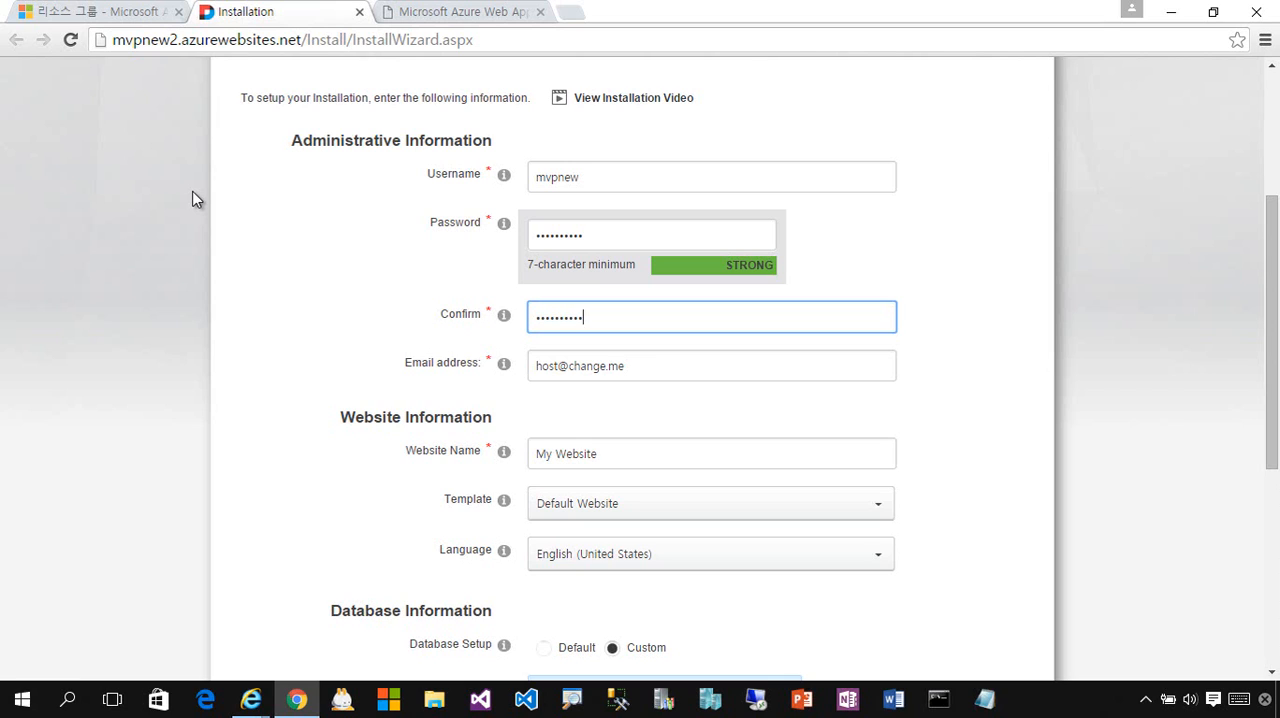
- Fill in the administrator's email address and name the website My First DotNetNuke Website
{"action": "key", "text": "Tab"}
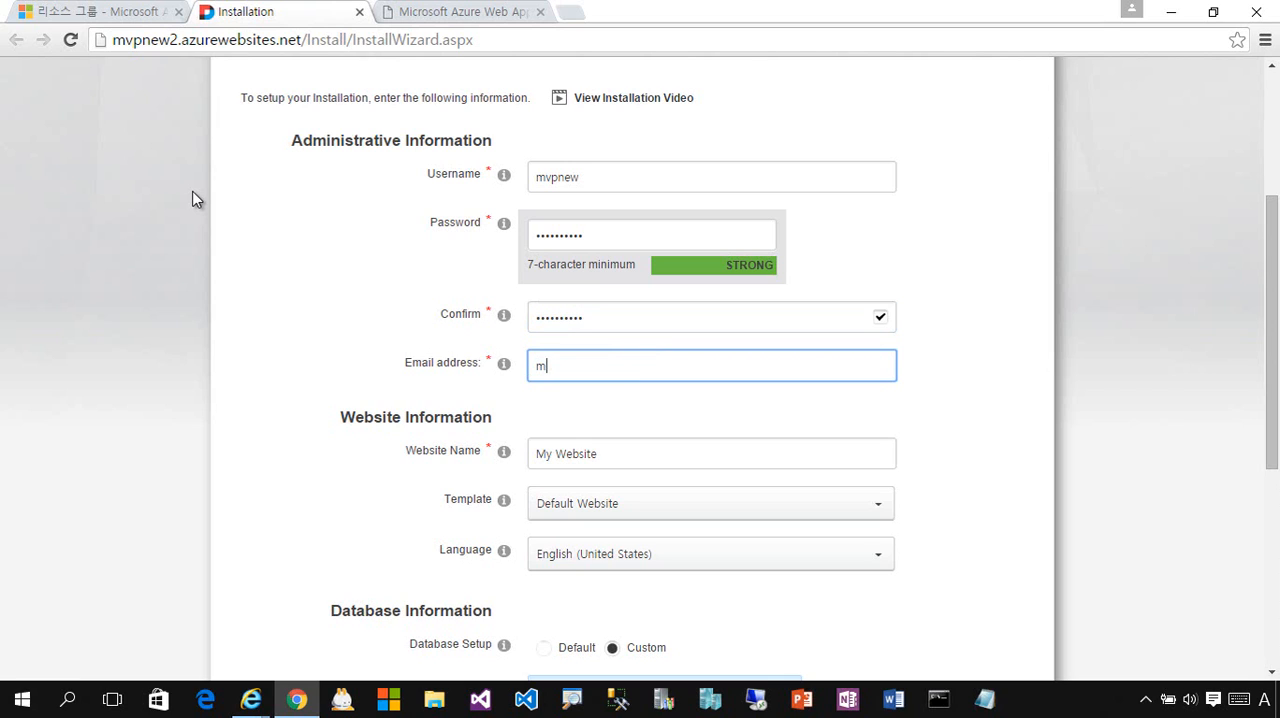
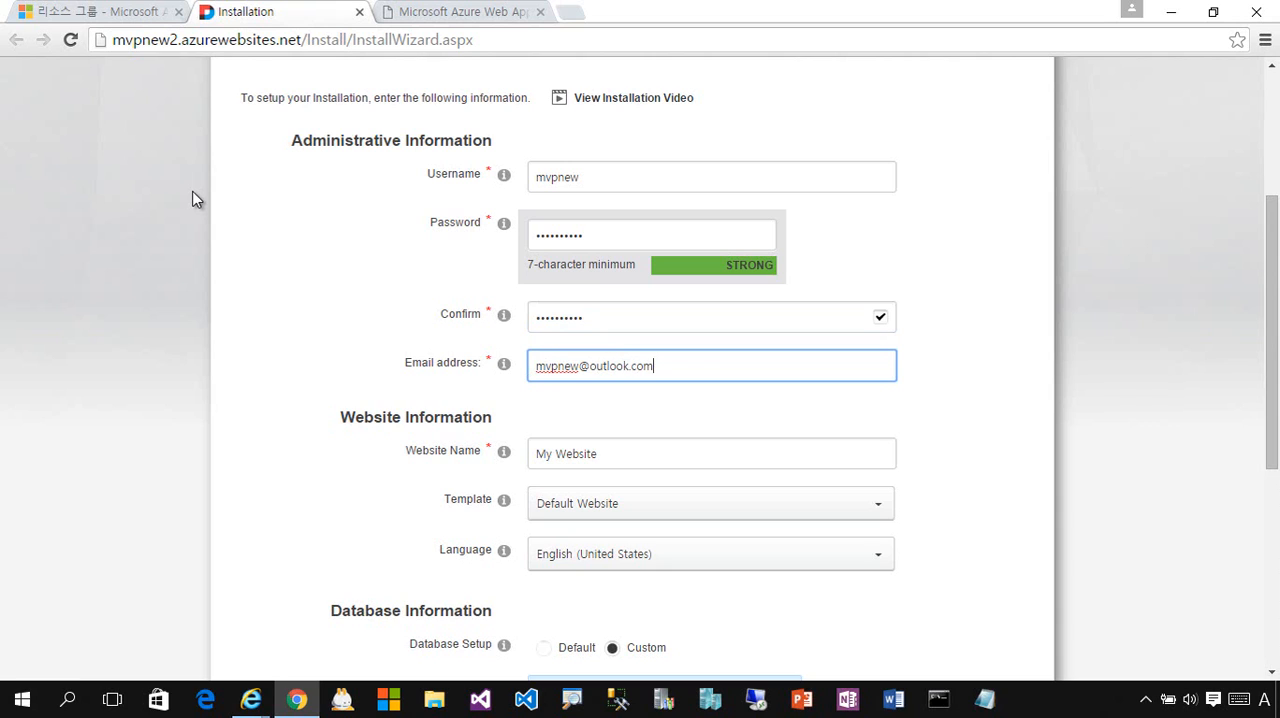
{"action": "left_click_drag", "start_coordinate": [637, 457], "coordinate": [335, 443]}
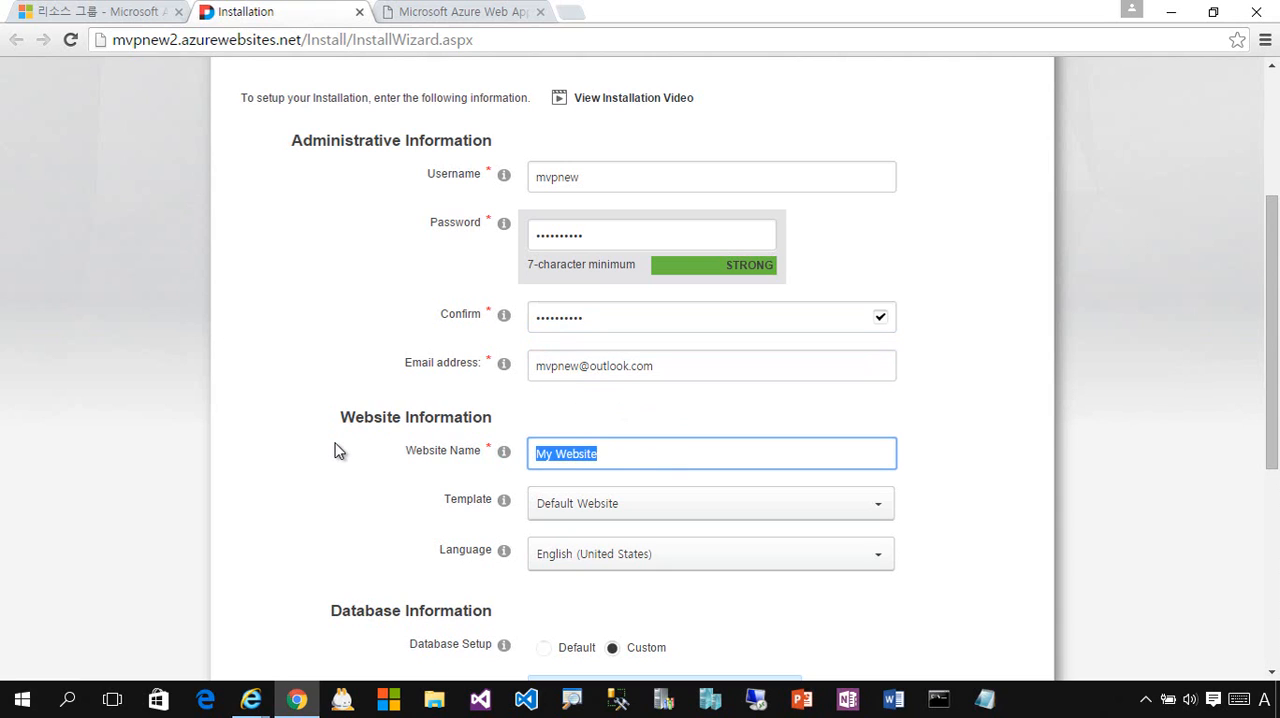
{"action": "type", "text": "My First Dot"}
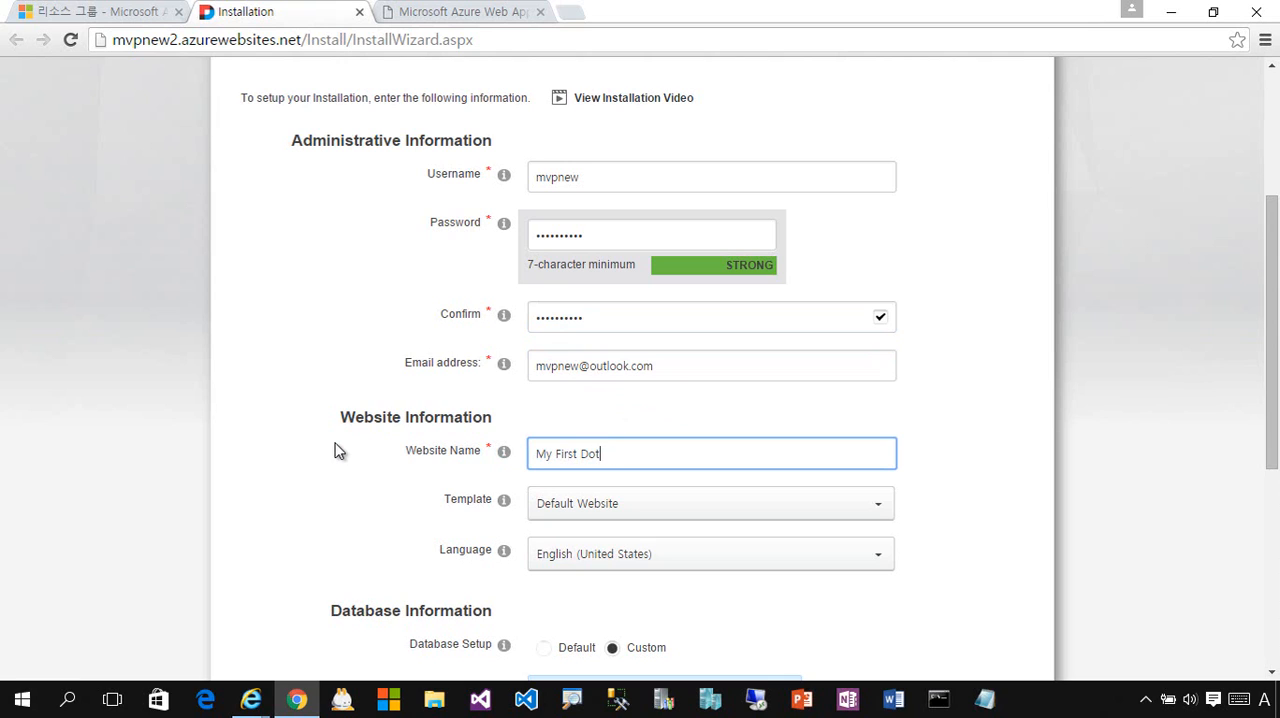
{"action": "type", "text": "NetNuke Website"}
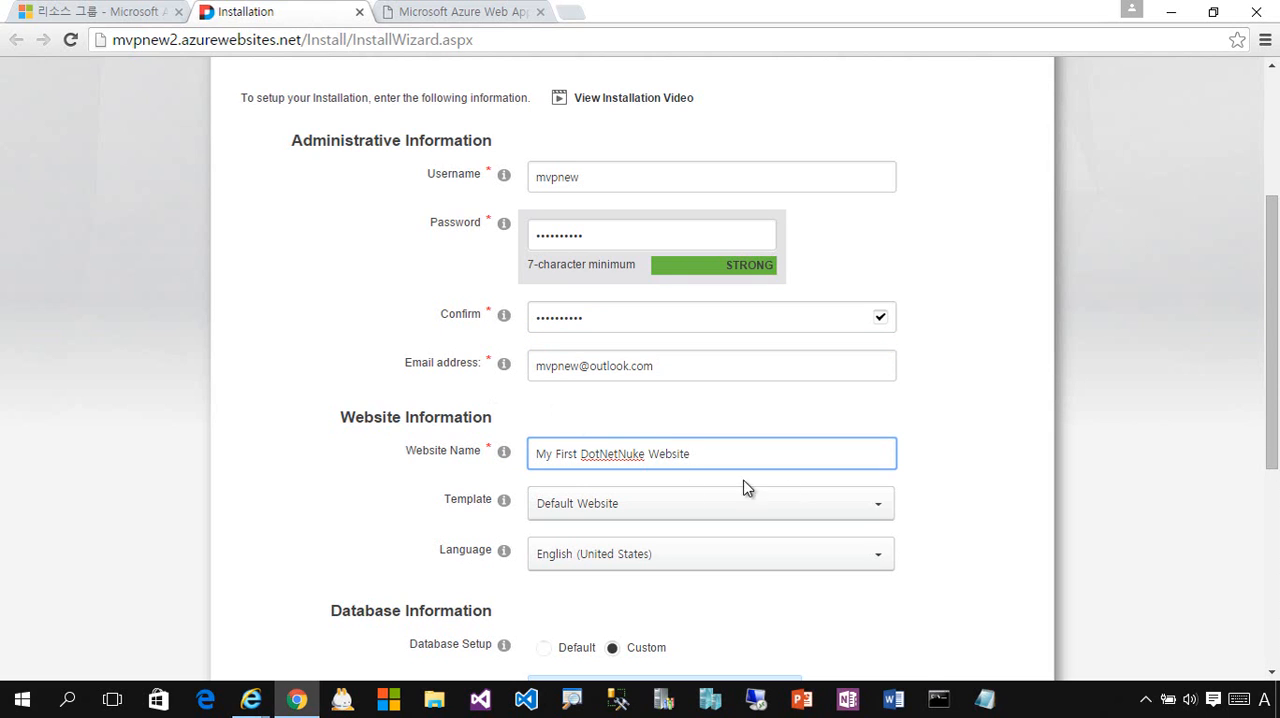
- Check the available installation languages and set the database type to SQL Server/SQL Server Express Database
{"action": "scroll", "coordinate": [743, 486], "scroll_direction": "down", "scroll_amount": 2}
{"action": "left_click", "coordinate": [868, 378]}
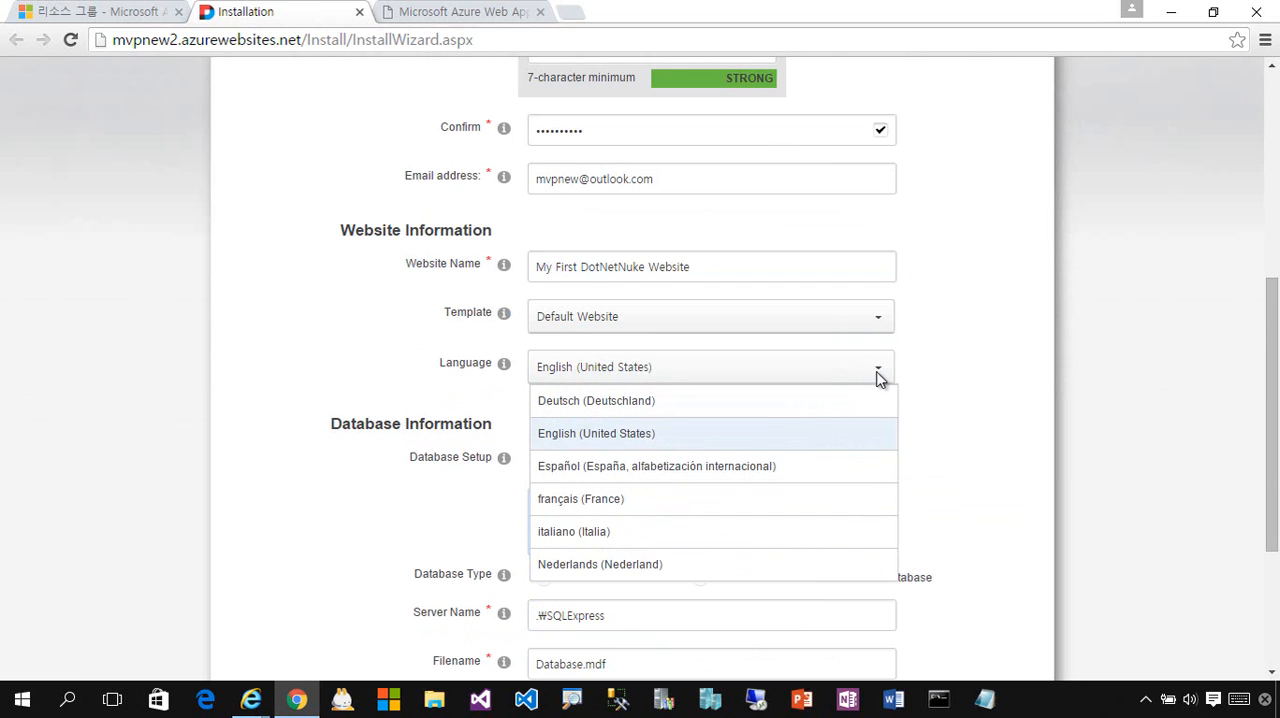
{"action": "left_click", "coordinate": [976, 376]}
{"action": "left_click_drag", "start_coordinate": [1276, 401], "coordinate": [1273, 493]}
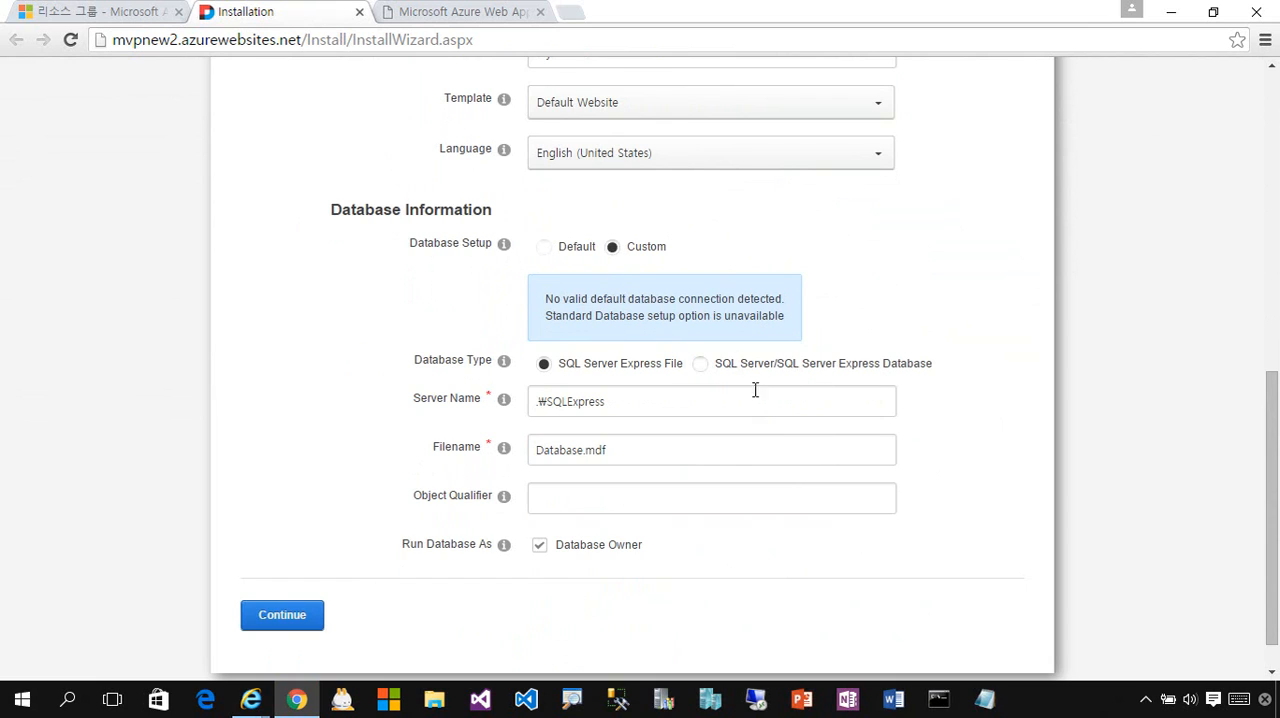
{"action": "left_click", "coordinate": [700, 366]}
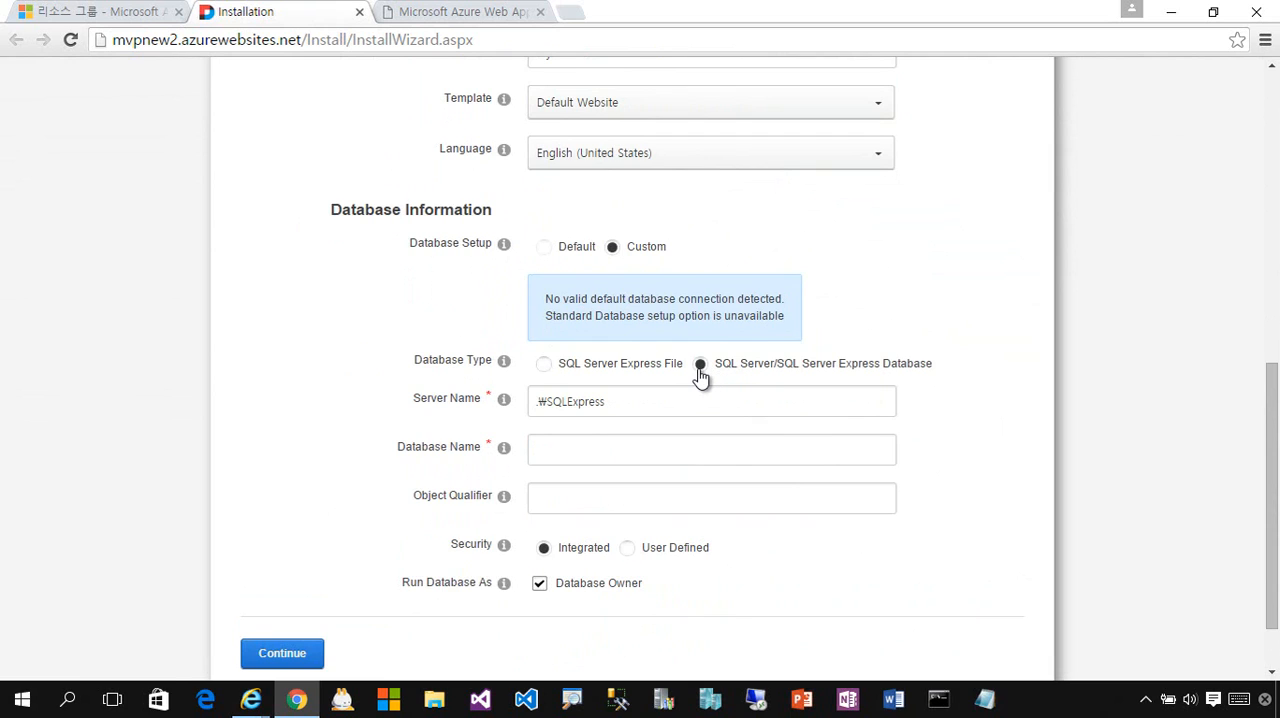
{"action": "left_click_drag", "start_coordinate": [689, 400], "coordinate": [403, 406]}
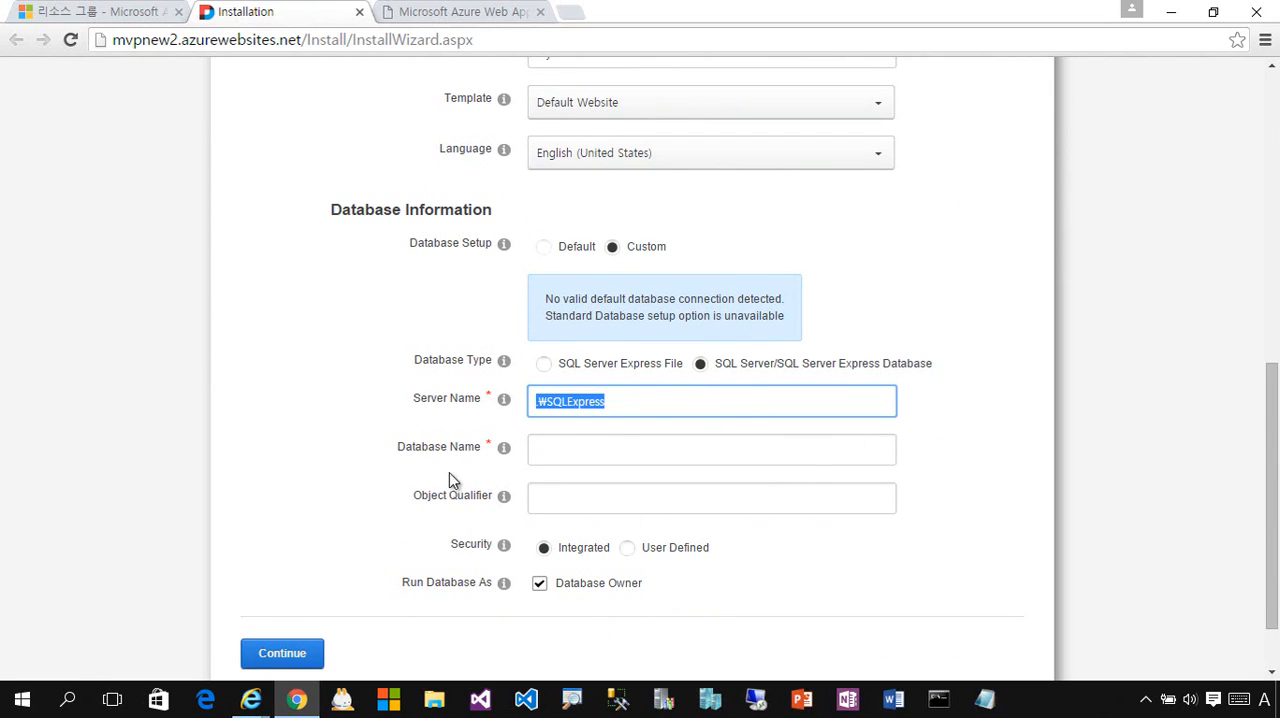
- Open the connection strings of the mvpnew2 SQL database in the Azure portal and copy the ADO.NET string
{"action": "left_click", "coordinate": [133, 20]}
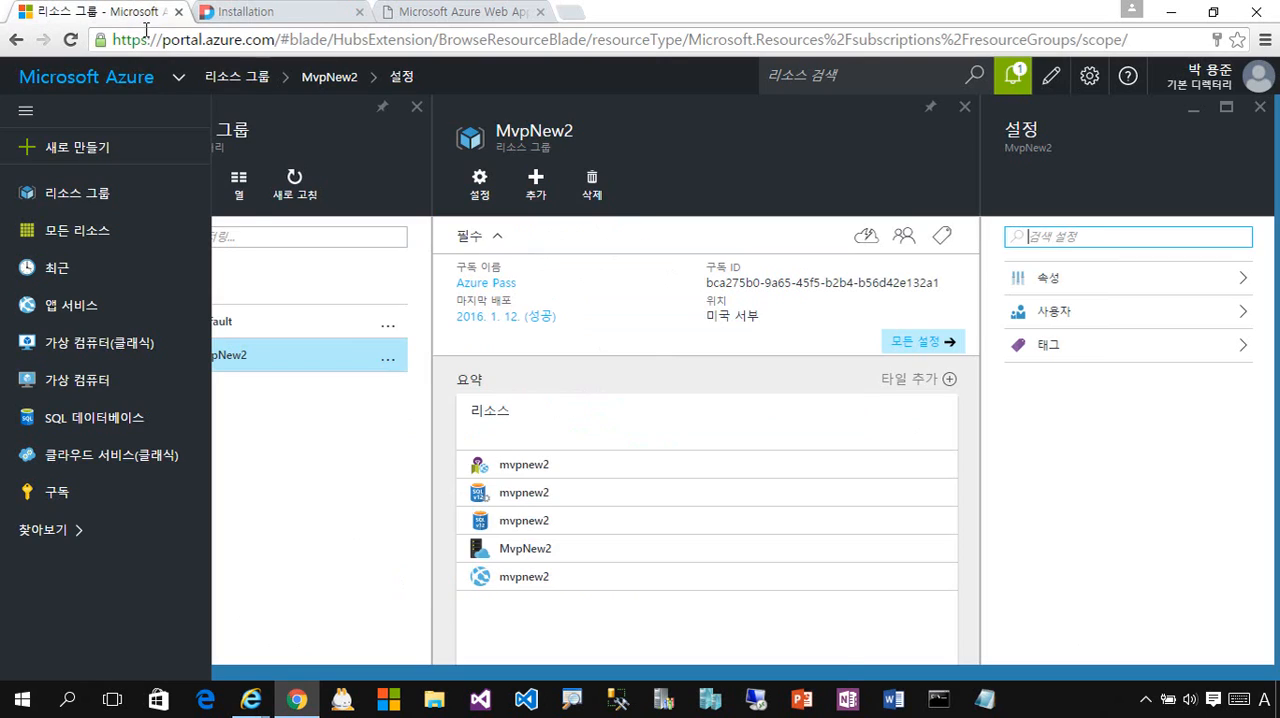
{"action": "left_click", "coordinate": [560, 527]}
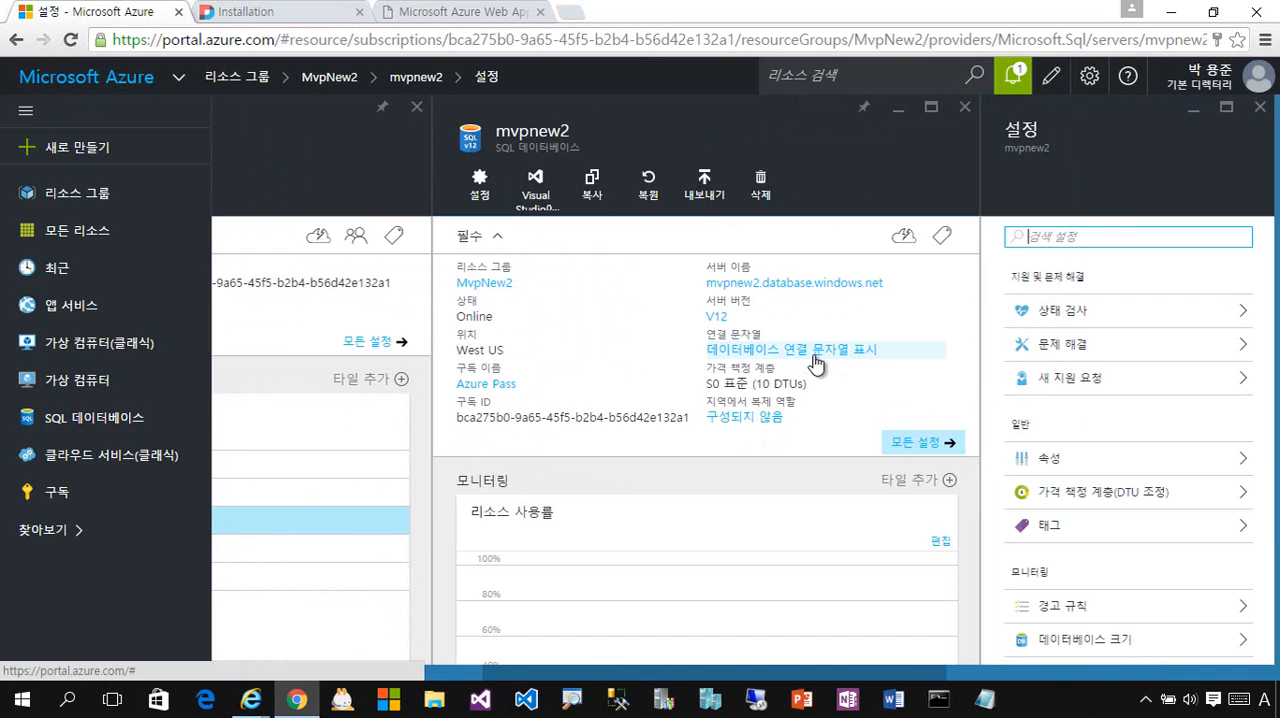
{"action": "left_click", "coordinate": [816, 362]}
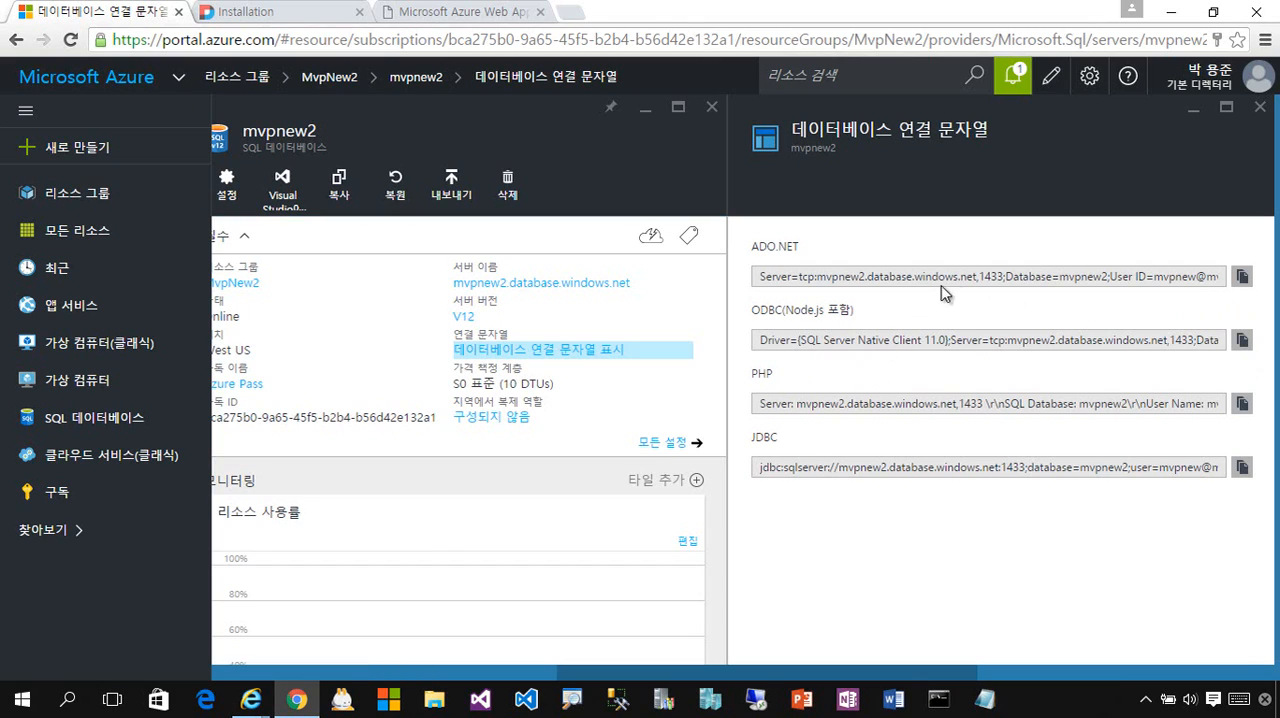
{"action": "left_click", "coordinate": [798, 286]}
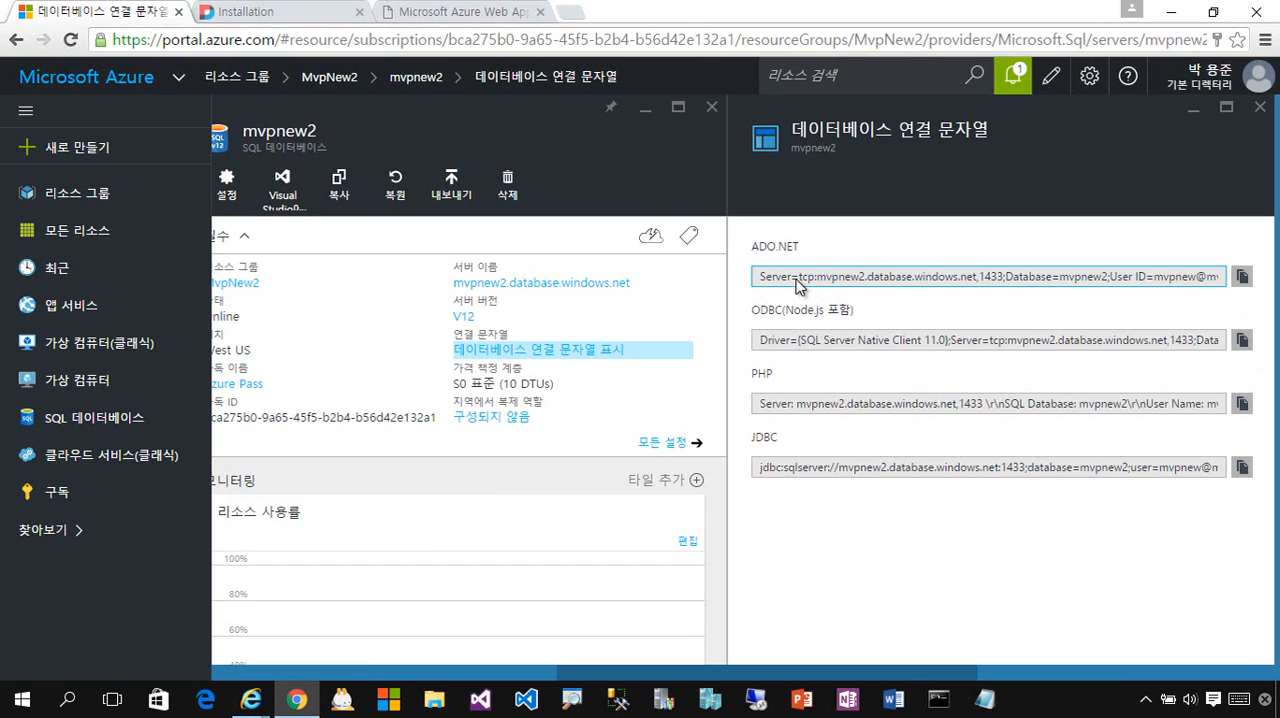
{"action": "left_click", "coordinate": [1242, 276]}
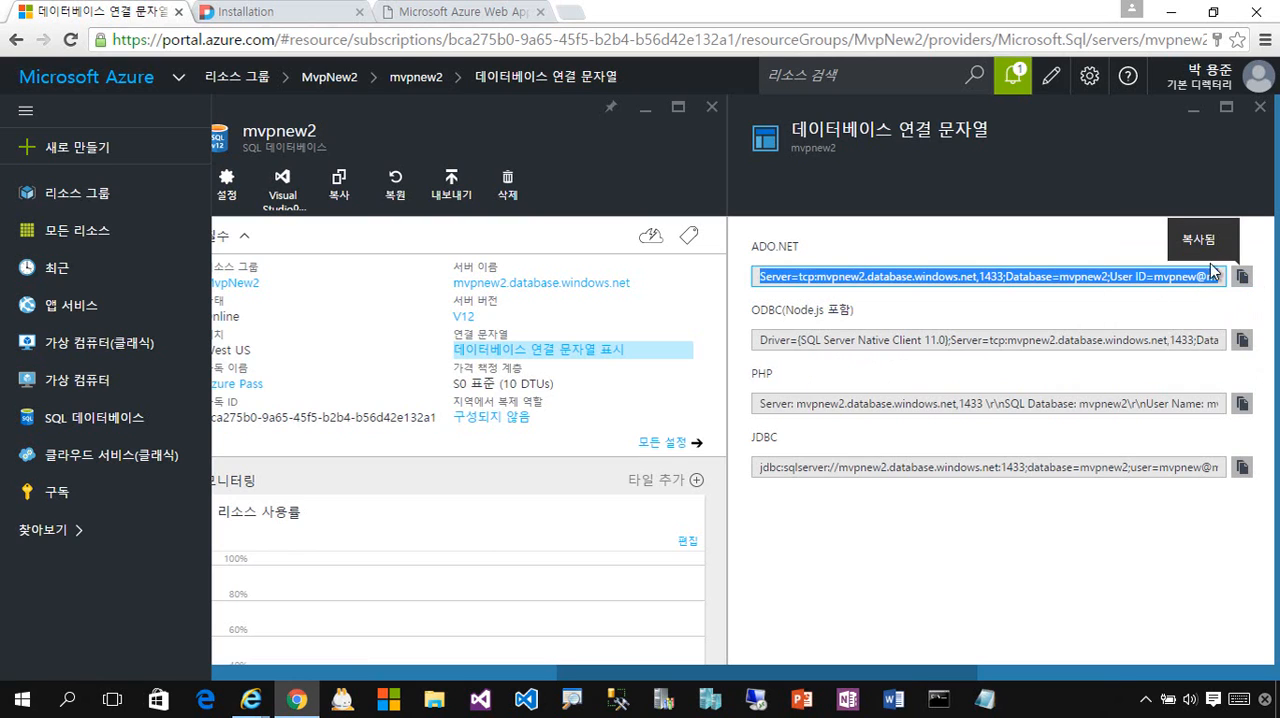
- Paste the copied ADO.NET connection string into a maximized Notepad window
{"action": "left_click", "coordinate": [985, 699]}
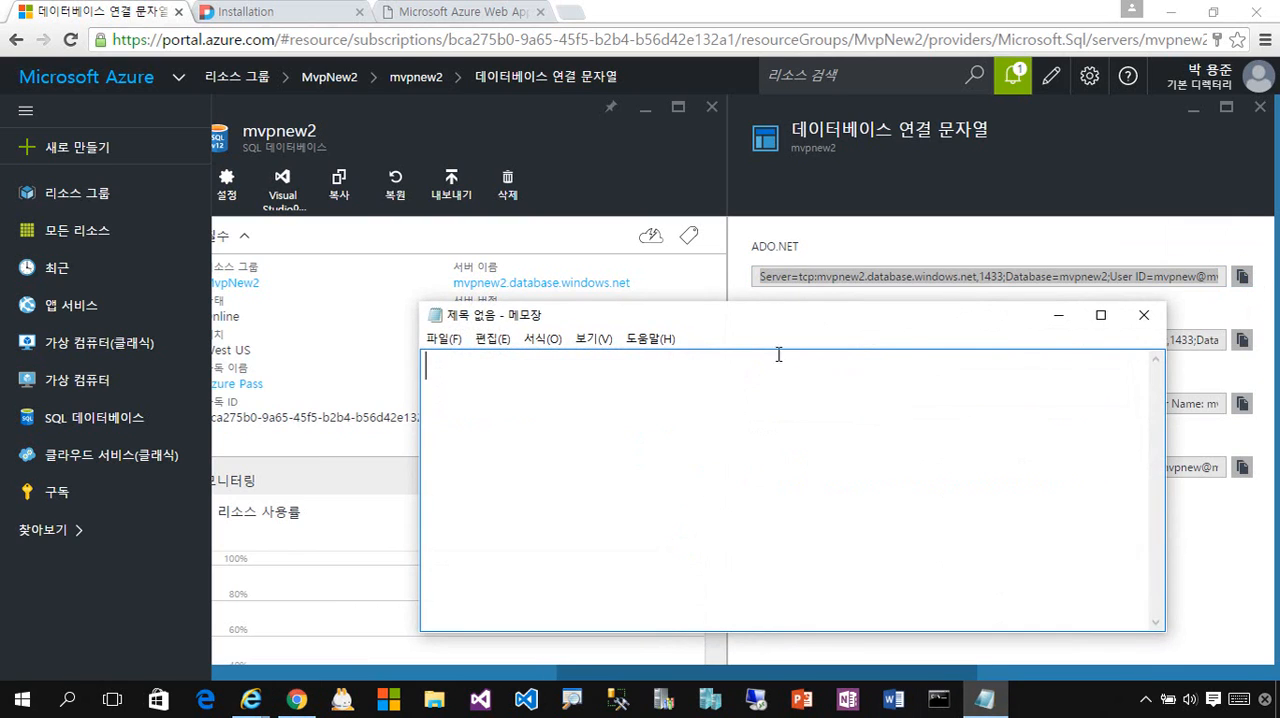
{"action": "double_click", "coordinate": [766, 316]}
{"action": "key", "text": "ctrl+v"}
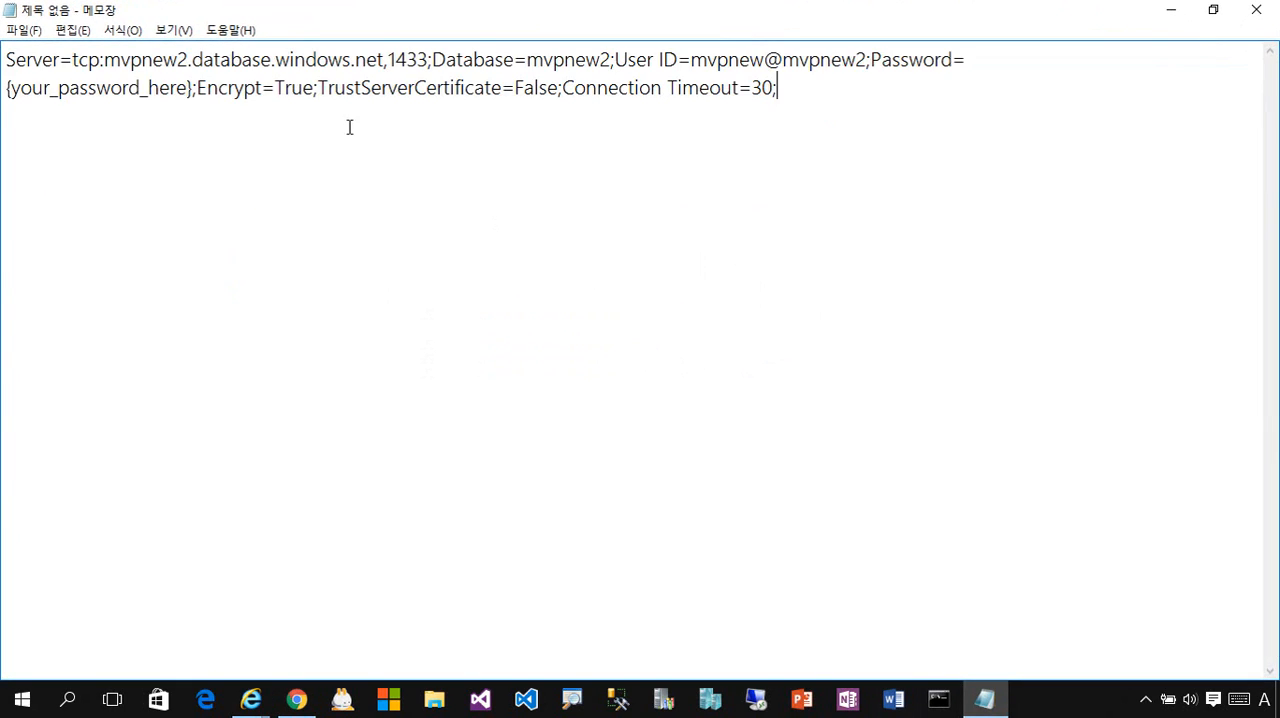
- Copy the server address tcp:mvpnew2.database.windows.net,1433 from the connection string in Notepad into the DNN installer's Server Name field
{"action": "left_click_drag", "start_coordinate": [72, 60], "coordinate": [429, 60]}
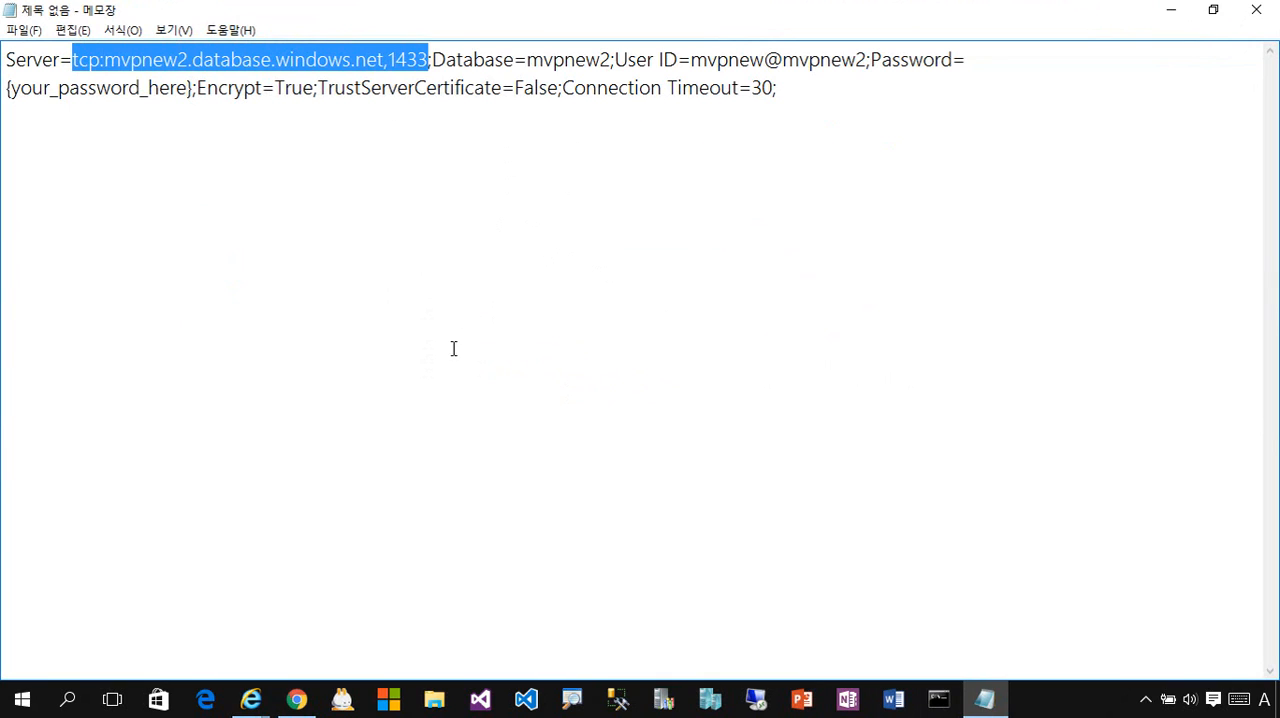
{"action": "left_click", "coordinate": [297, 698]}
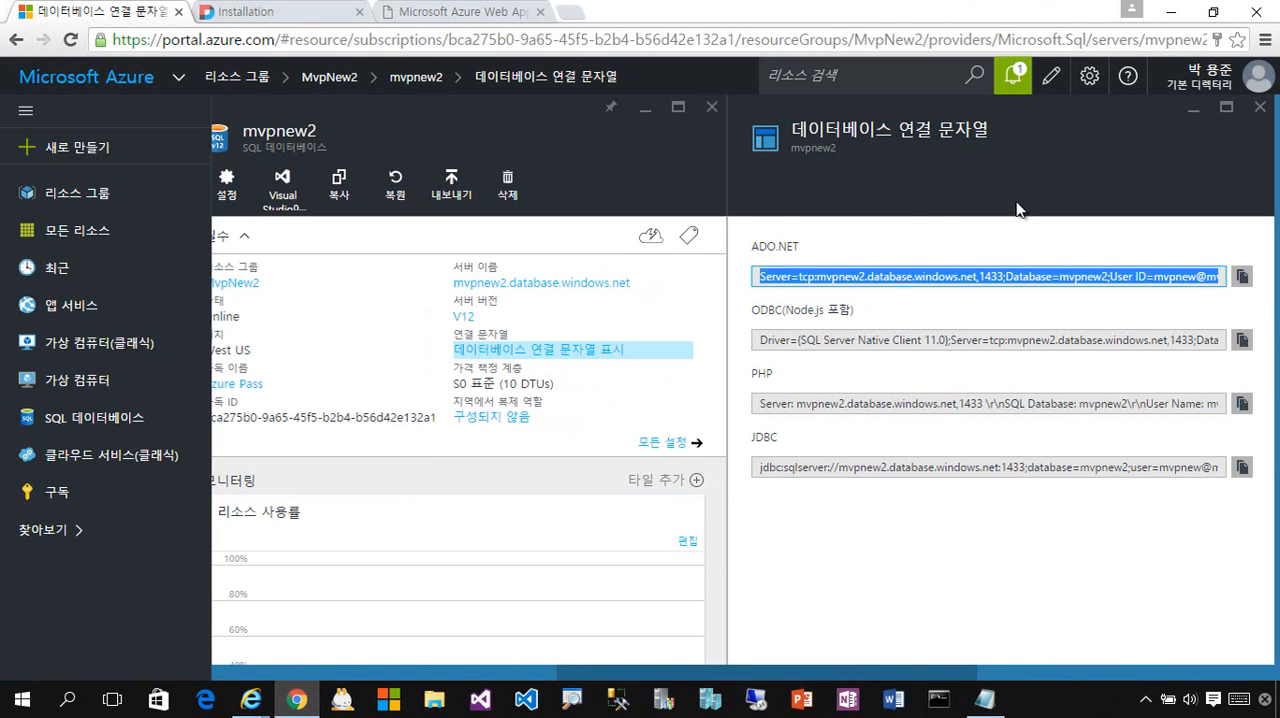
{"action": "left_click", "coordinate": [250, 11]}
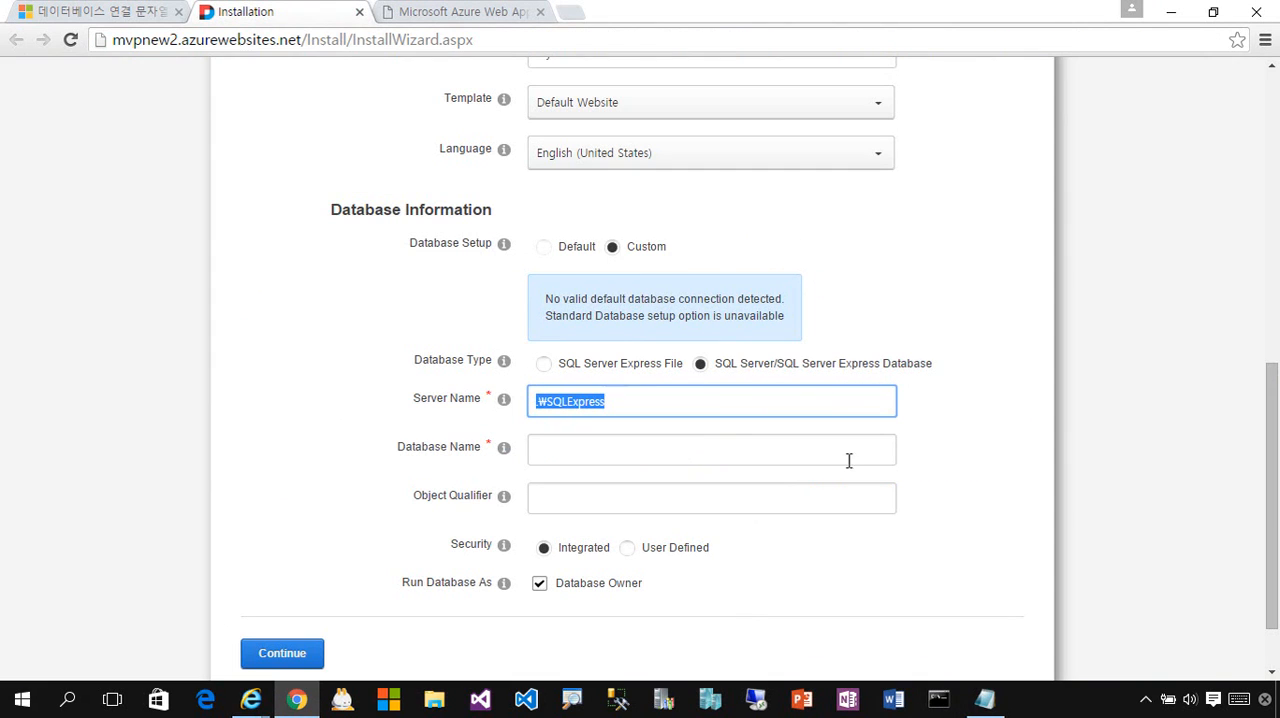
{"action": "left_click", "coordinate": [642, 408]}
{"action": "key", "text": "ctrl+a"}
{"action": "key", "text": "ctrl+v"}
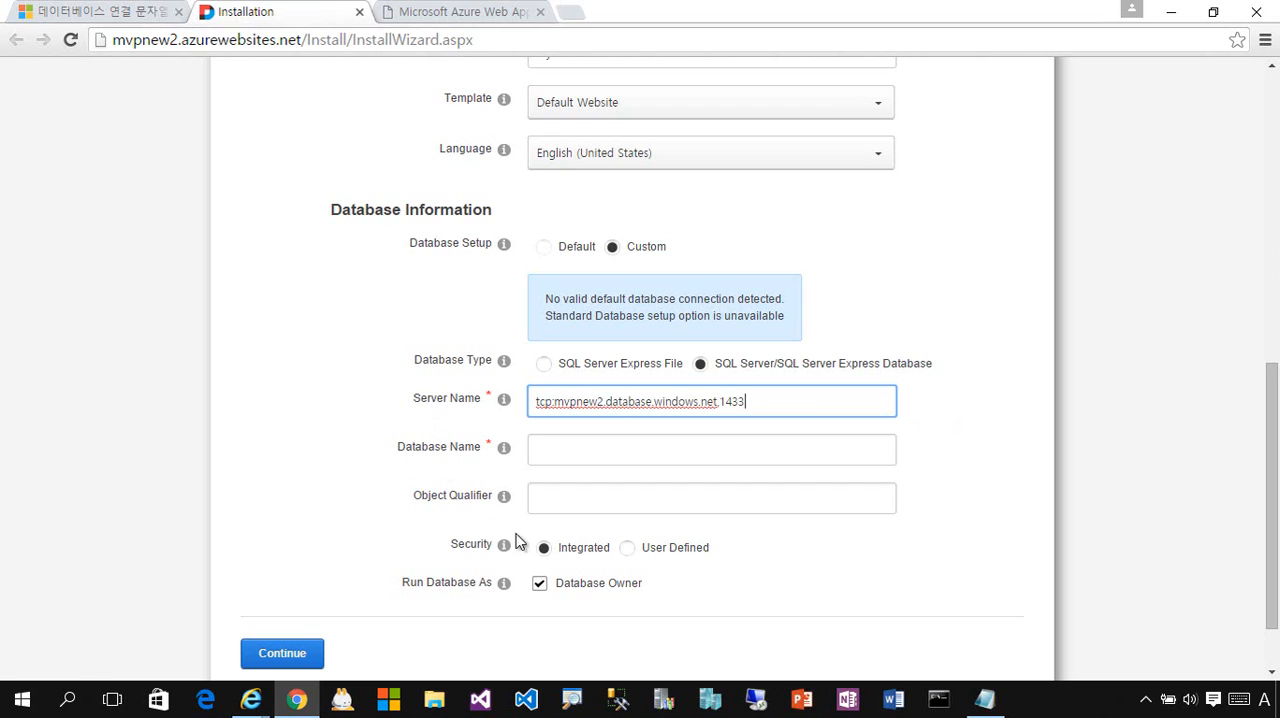
- Copy the database name mvpnew2 from the connection string in Notepad into the DNN installer's Database Name field
{"action": "left_click", "coordinate": [600, 460]}
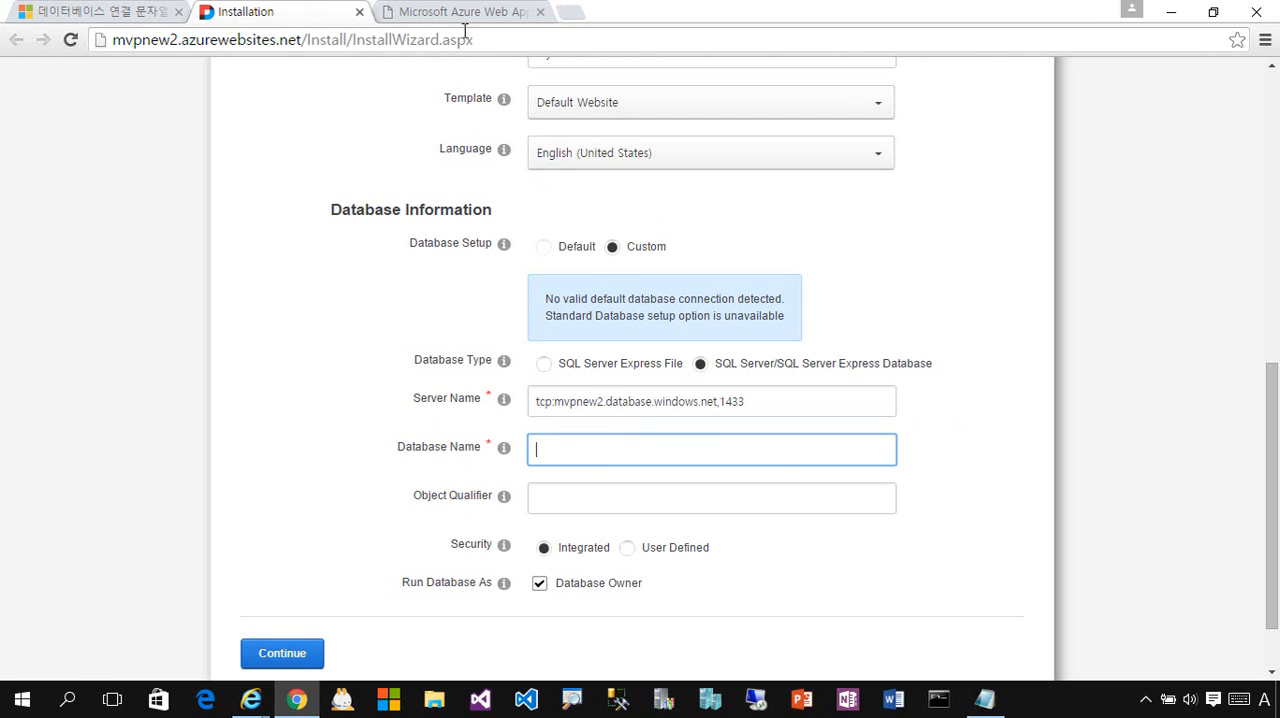
{"action": "left_click", "coordinate": [60, 11]}
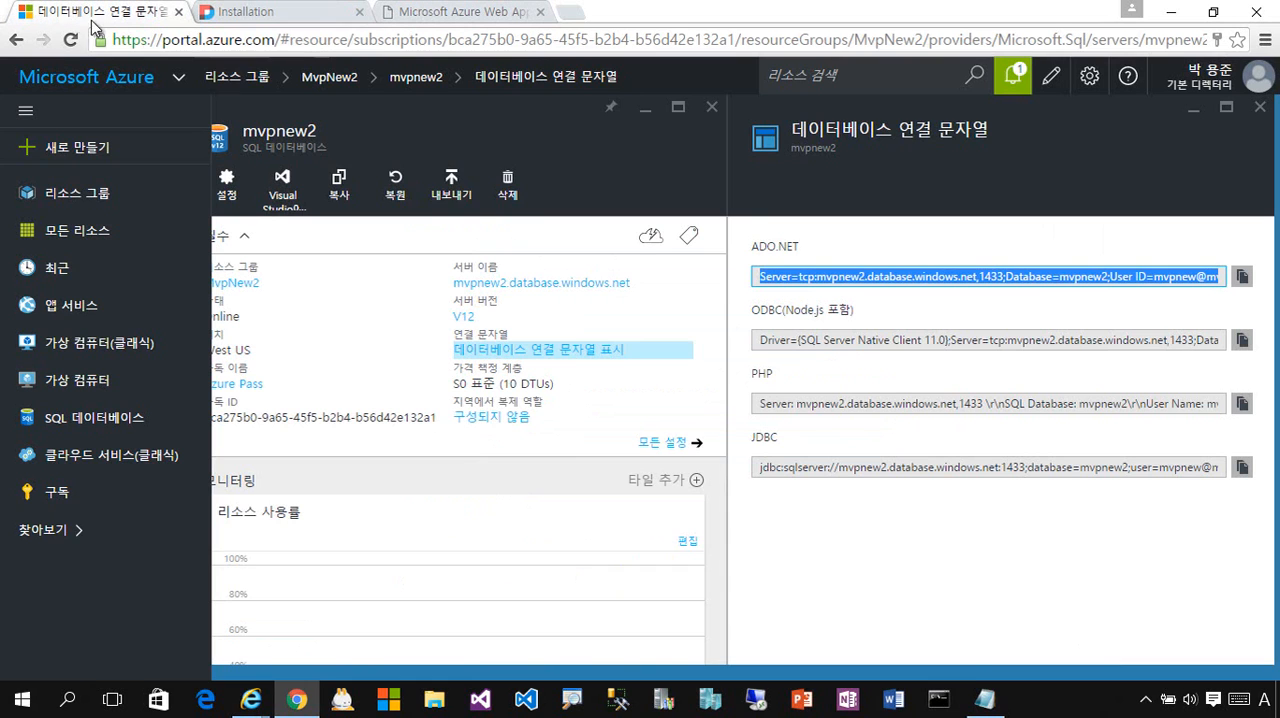
{"action": "left_click", "coordinate": [980, 700]}
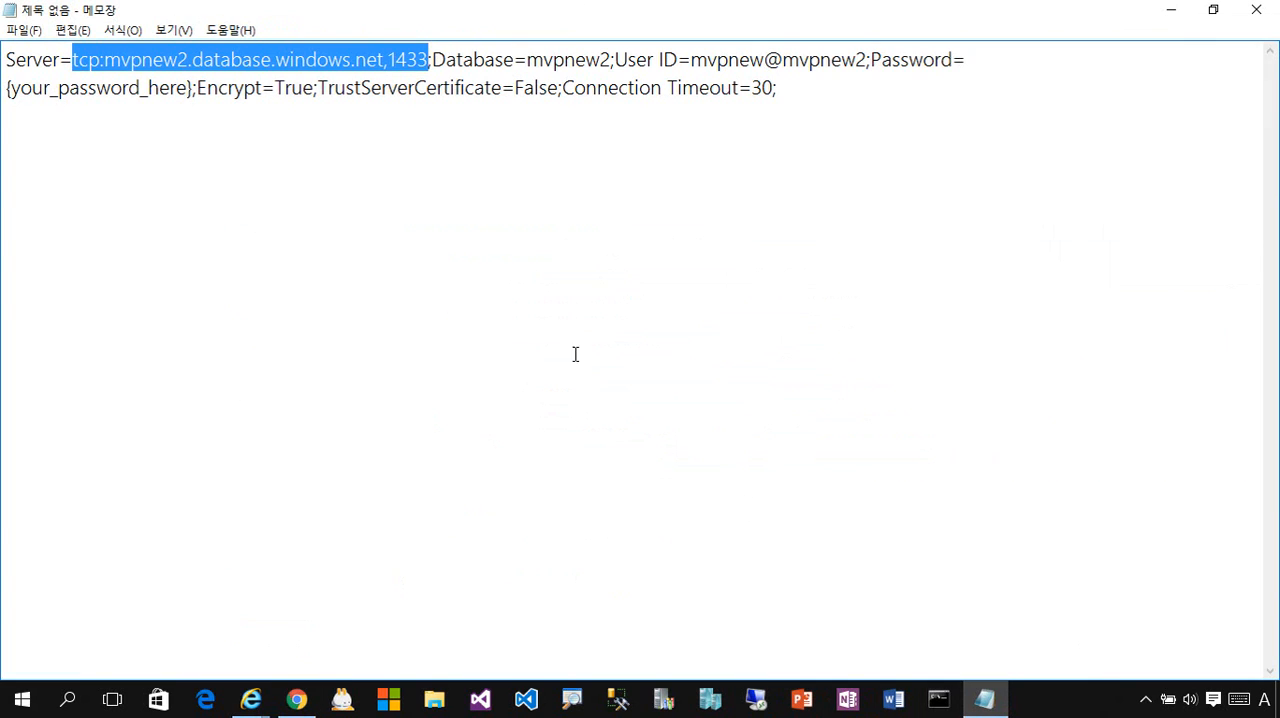
{"action": "left_click_drag", "start_coordinate": [528, 60], "coordinate": [611, 60]}
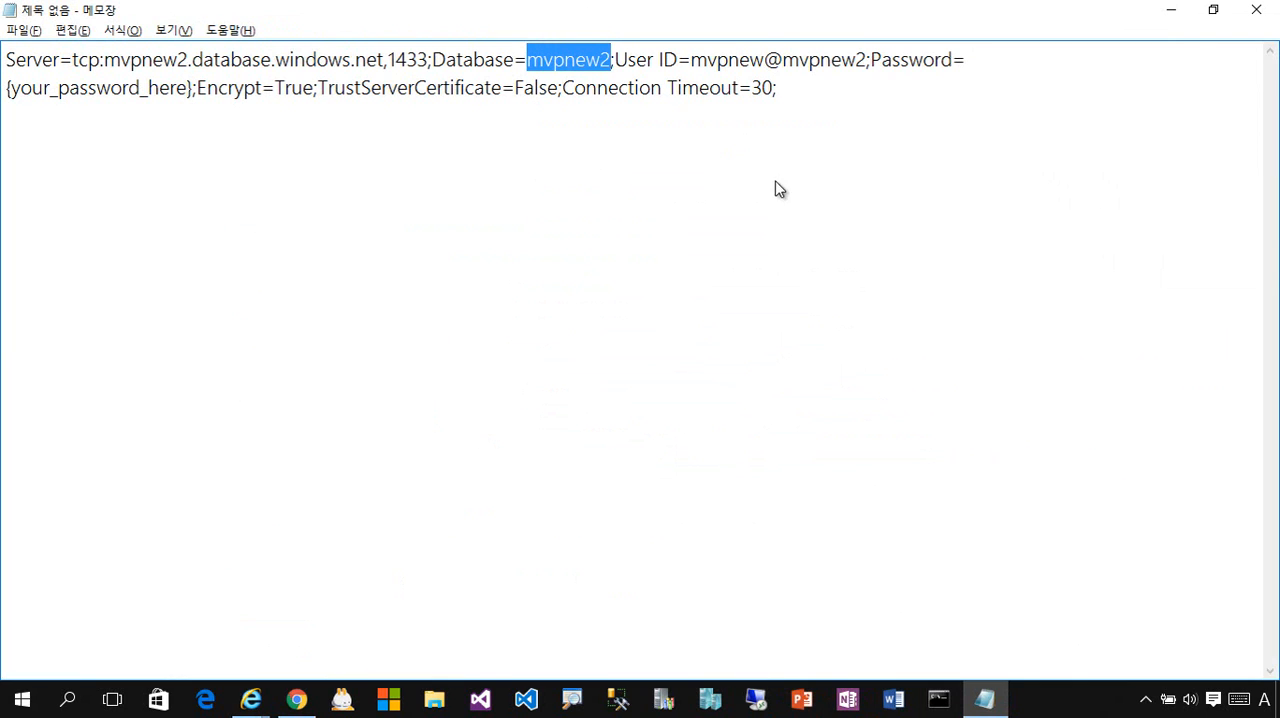
{"action": "key", "text": "alt+Tab"}
{"action": "left_click", "coordinate": [320, 18]}
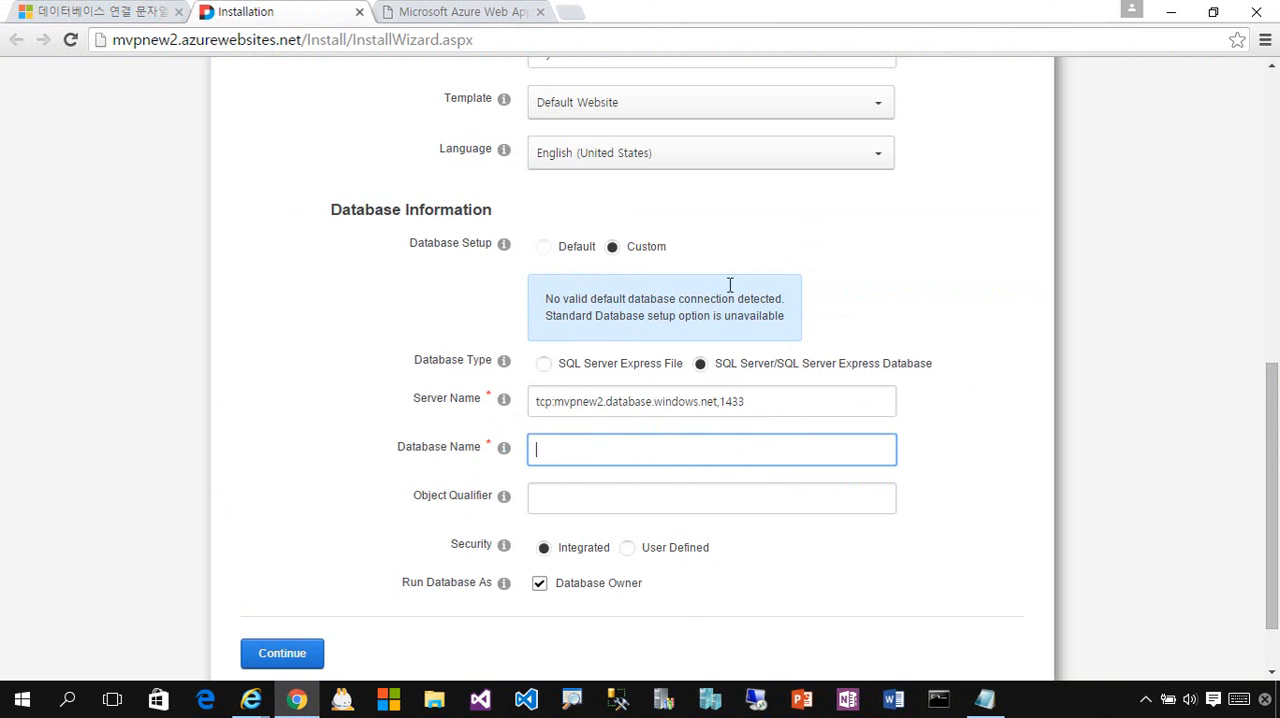
{"action": "key", "text": "ctrl+v"}
- Set the DNN installer's database security to User Defined
{"action": "left_click", "coordinate": [628, 552]}
{"action": "scroll", "coordinate": [848, 503], "scroll_direction": "down", "scroll_amount": 1}
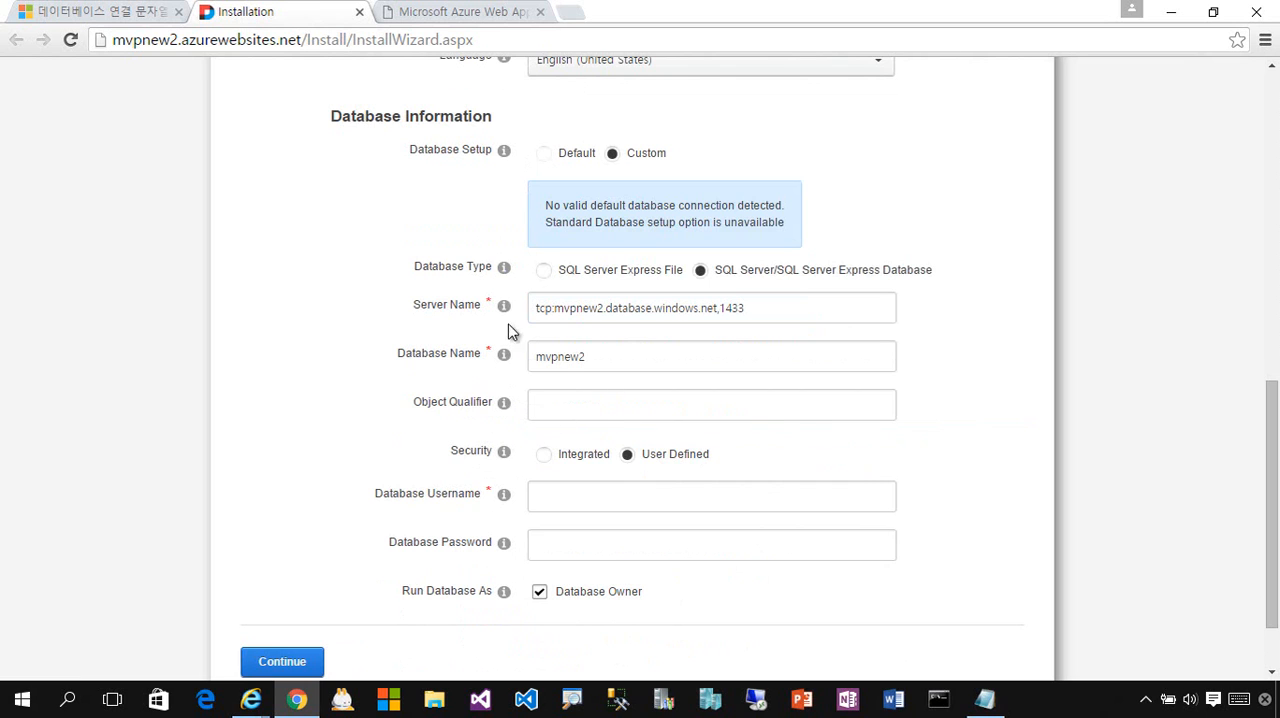
{"action": "left_click", "coordinate": [425, 12]}
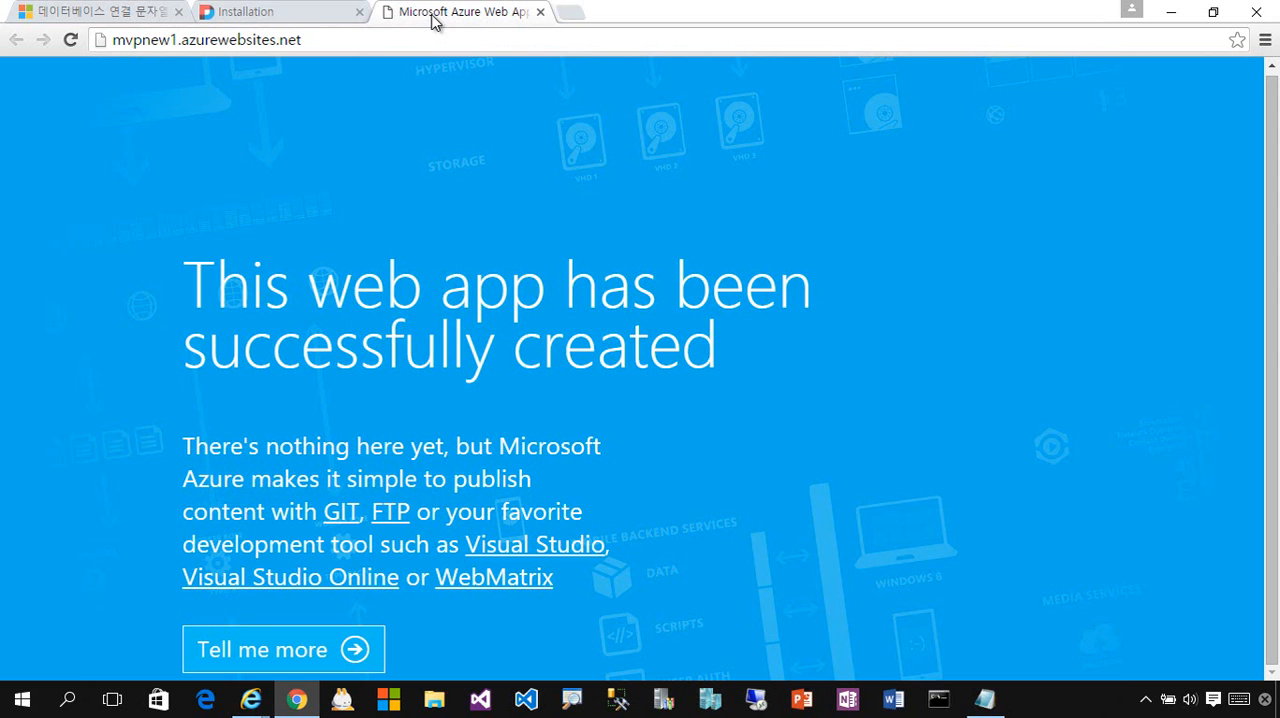
{"action": "left_click", "coordinate": [260, 14]}
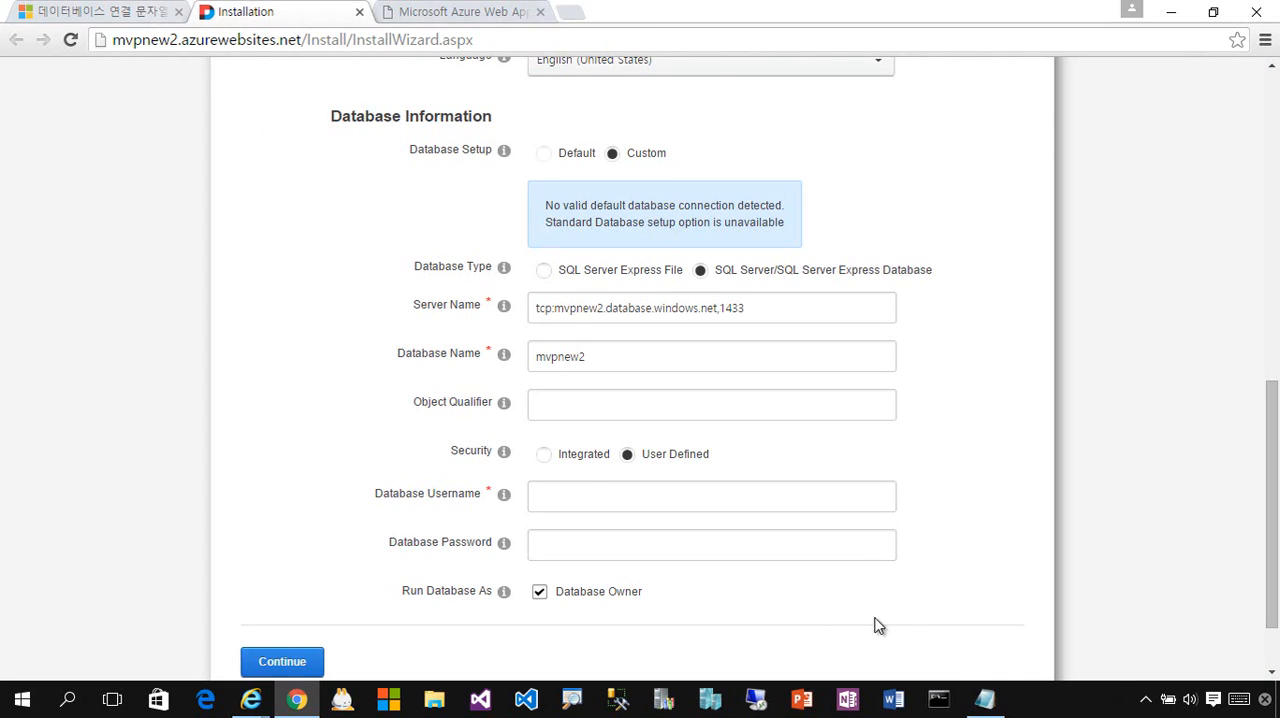
- Copy the User ID from the connection string in Notepad into Database Username and enter the database password
{"action": "left_click", "coordinate": [984, 703]}
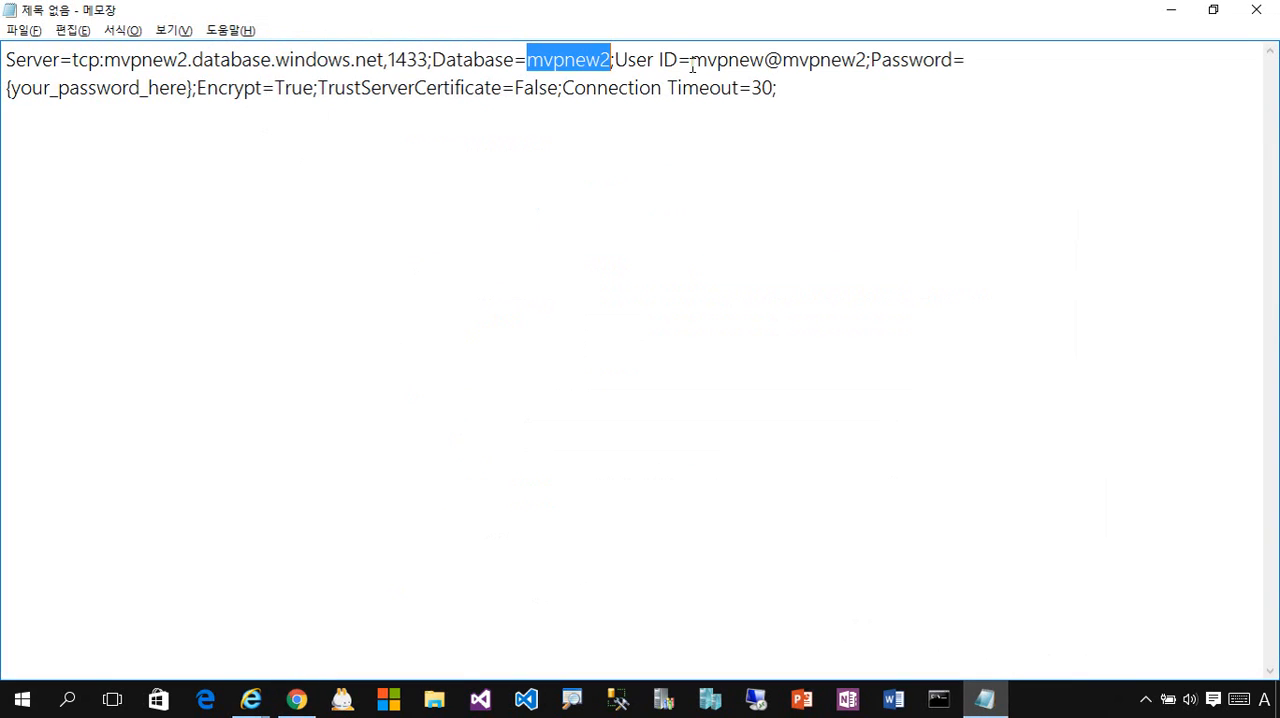
{"action": "left_click_drag", "start_coordinate": [692, 62], "coordinate": [875, 89]}
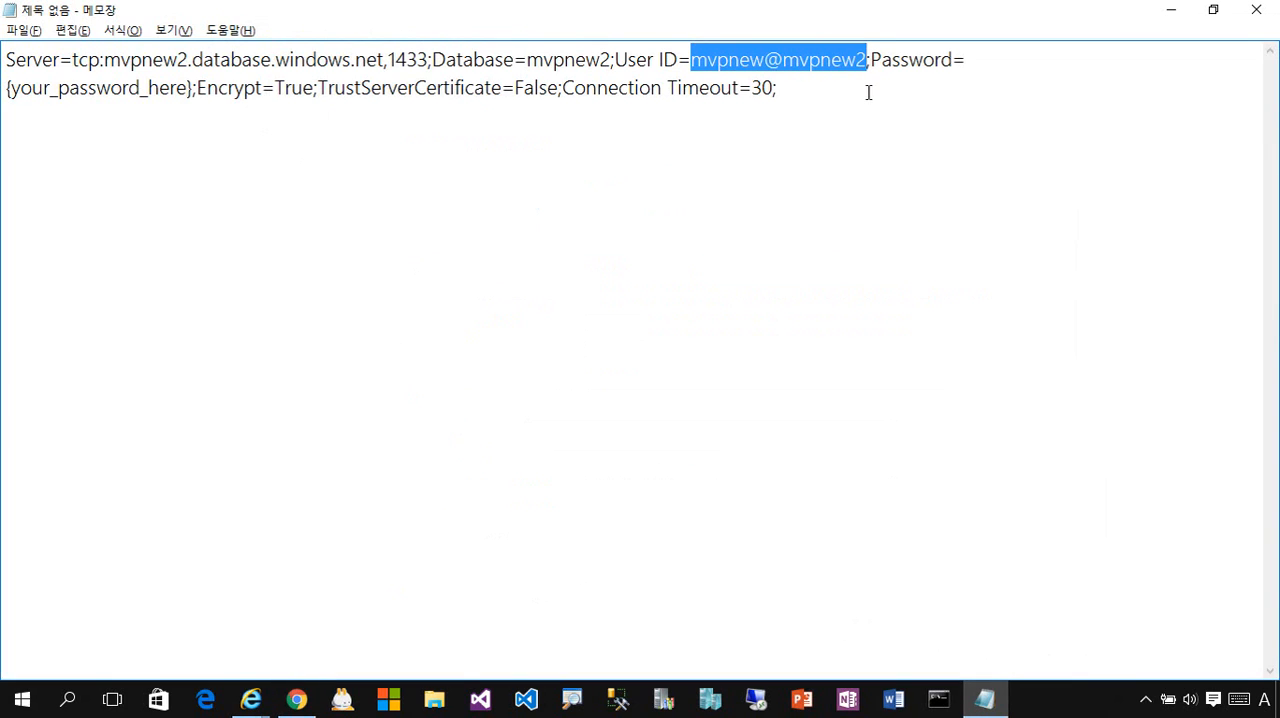
{"action": "key", "text": "alt+Tab"}
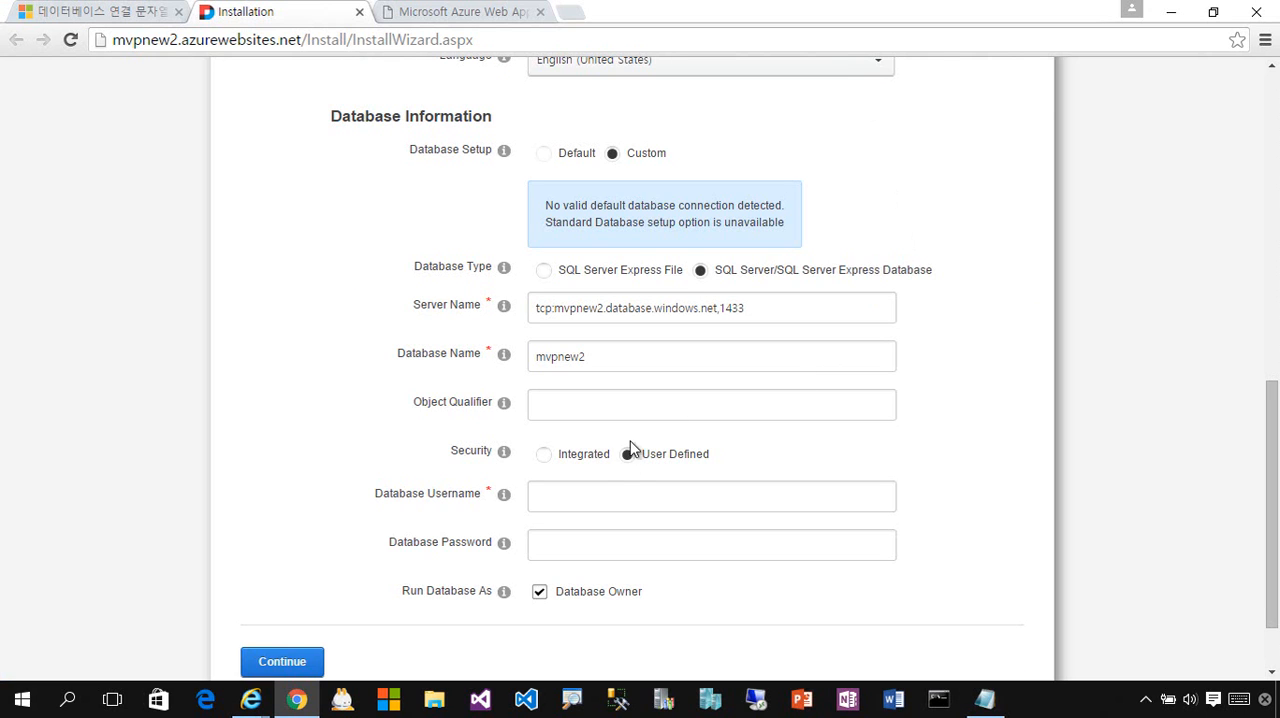
{"action": "left_click", "coordinate": [606, 505]}
{"action": "key", "text": "ctrl+v"}
{"action": "left_click", "coordinate": [617, 547]}
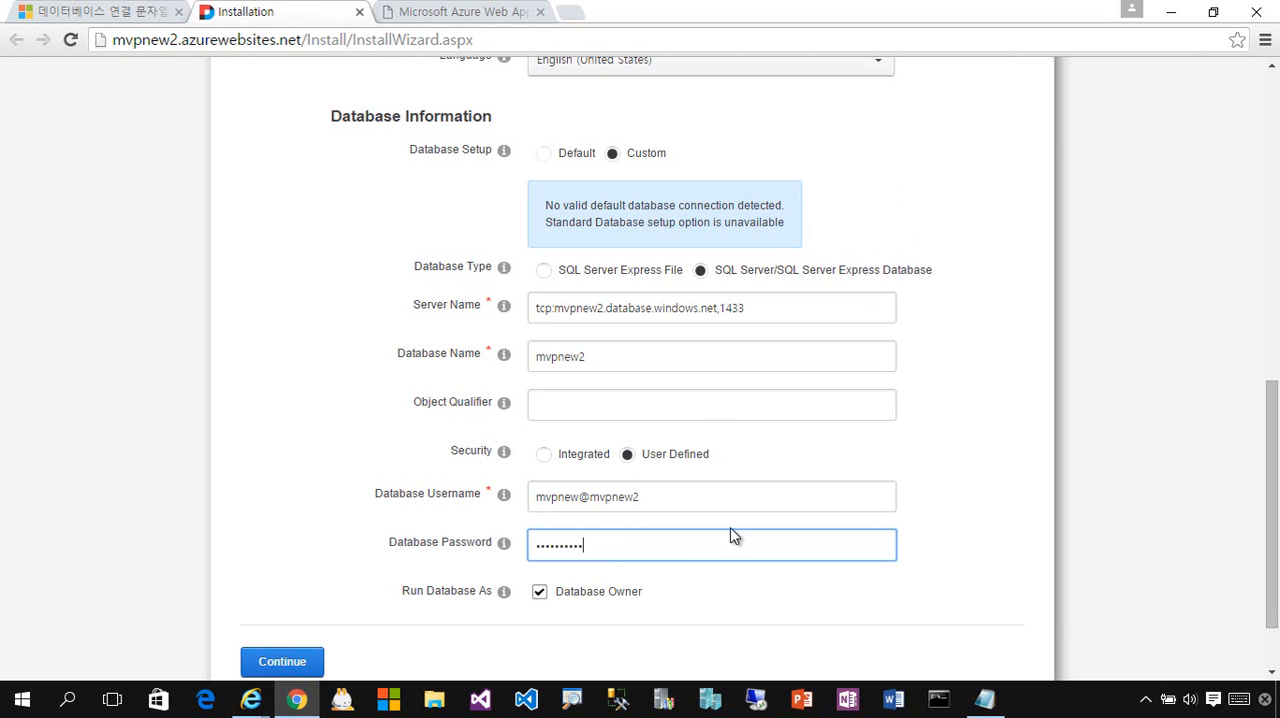
- Review the completed installation form, start the DNN installation and decline saving the password in the browser
{"action": "scroll", "coordinate": [812, 566], "scroll_direction": "down", "scroll_amount": 1}
{"action": "scroll", "coordinate": [922, 524], "scroll_direction": "up", "scroll_amount": 6}
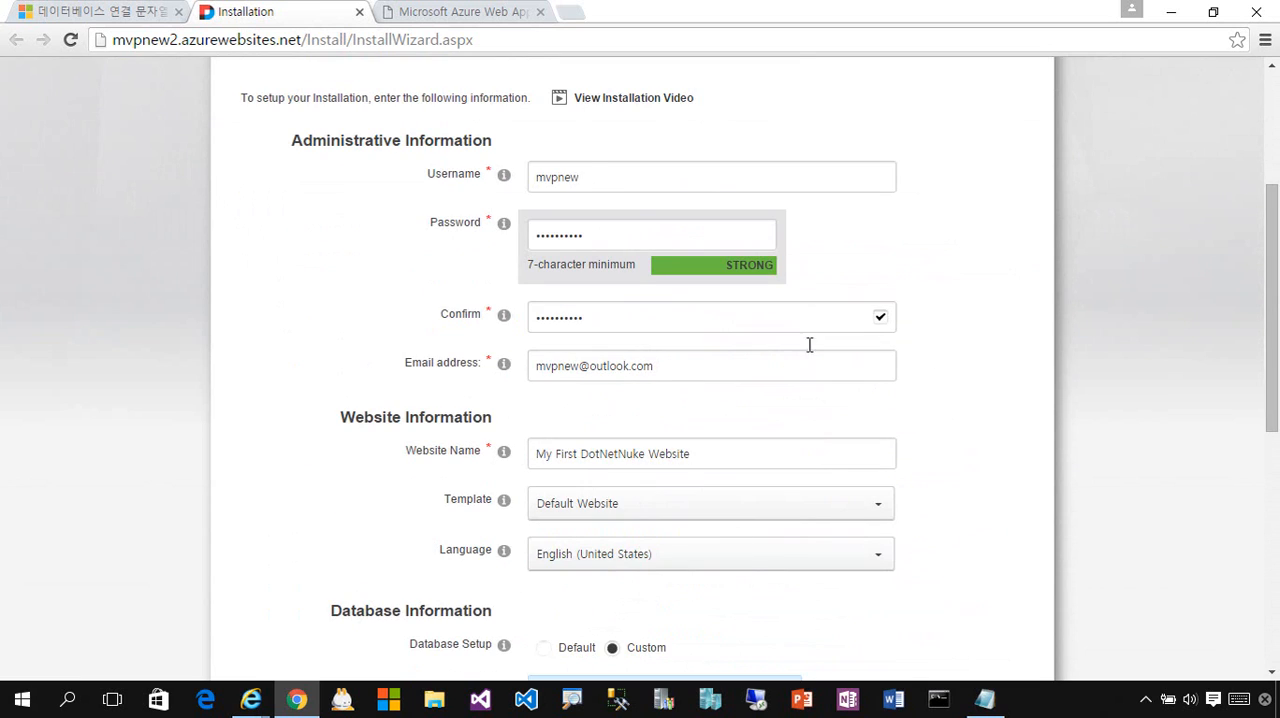
{"action": "scroll", "coordinate": [894, 453], "scroll_direction": "up", "scroll_amount": 3}
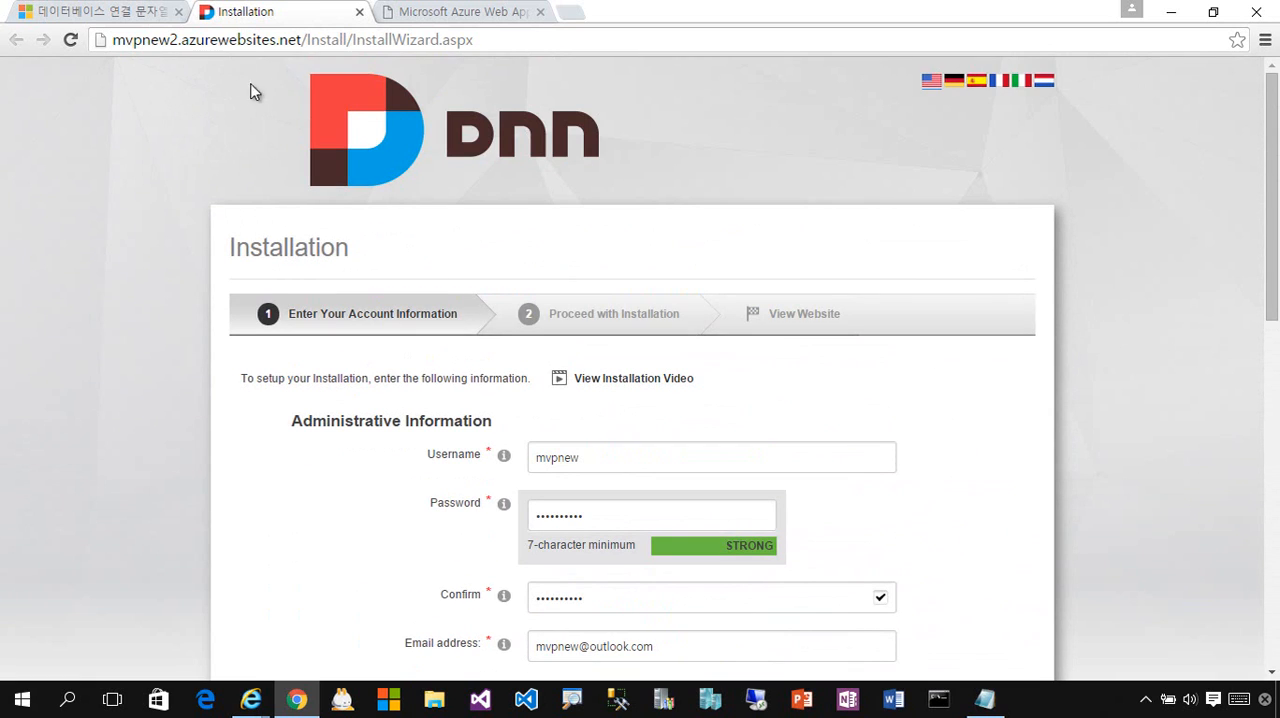
{"action": "scroll", "coordinate": [1049, 412], "scroll_direction": "down", "scroll_amount": 6}
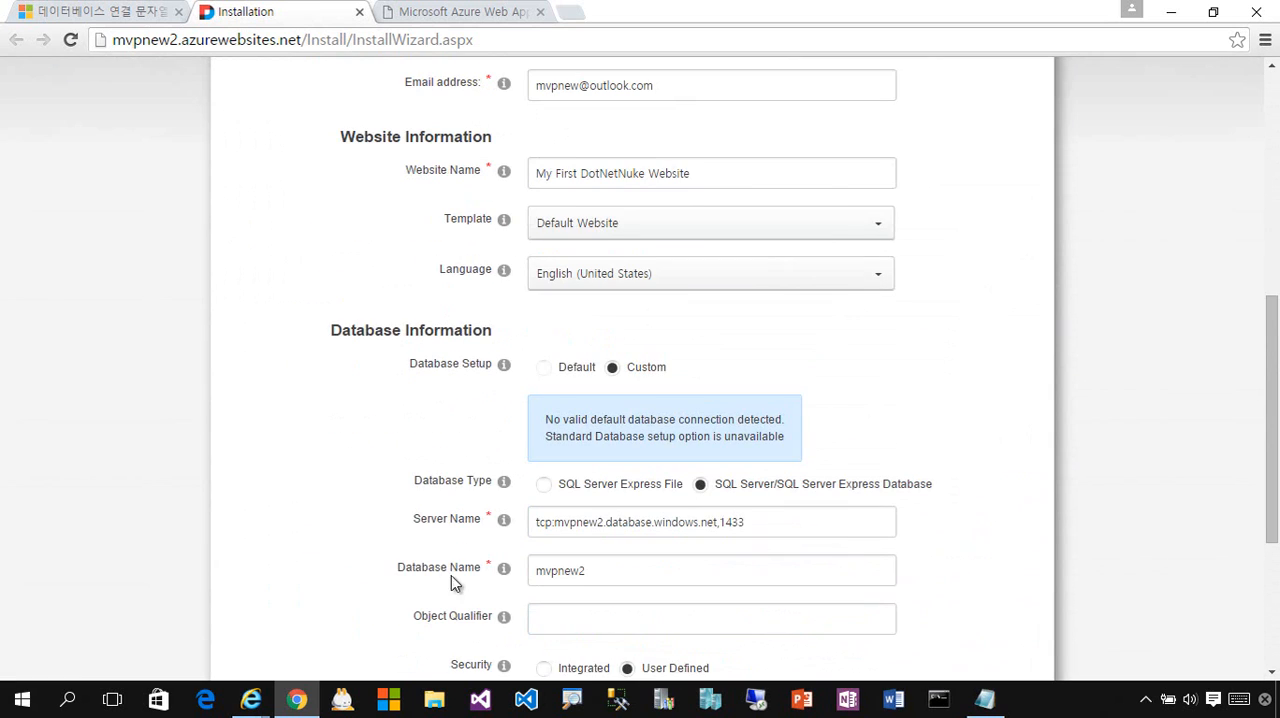
{"action": "scroll", "coordinate": [659, 535], "scroll_direction": "down", "scroll_amount": 3}
{"action": "left_click", "coordinate": [124, 14]}
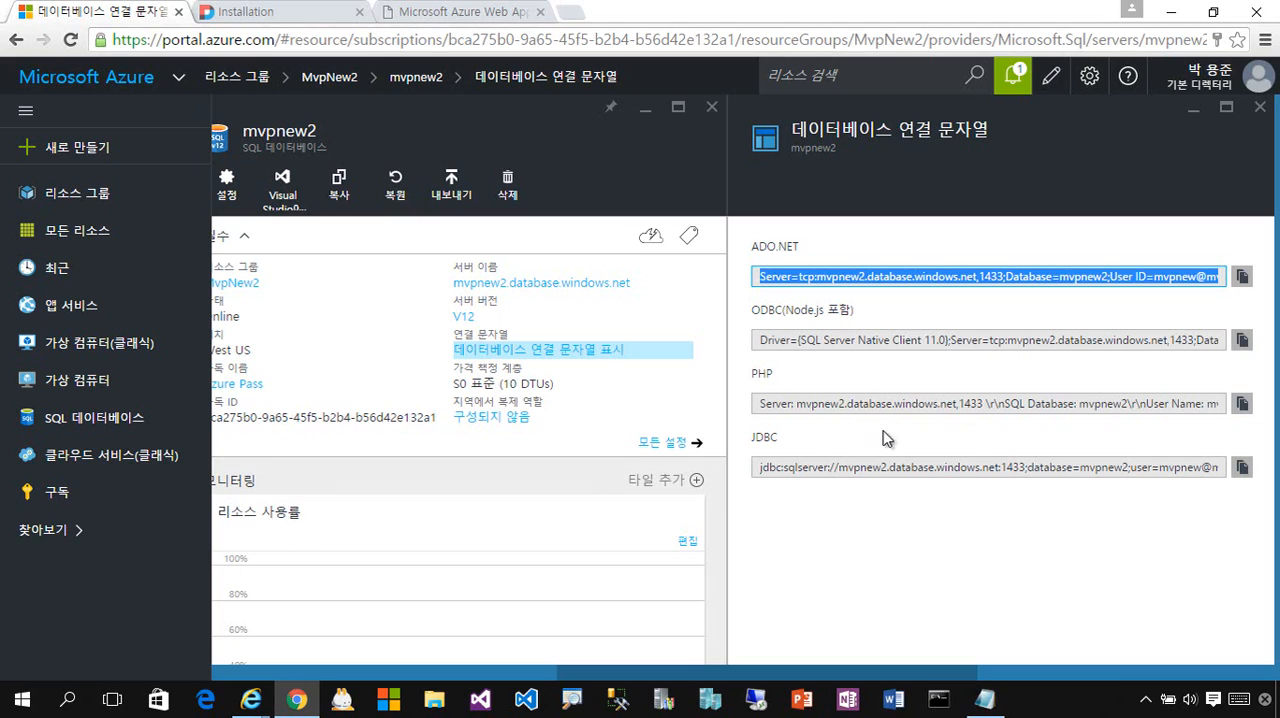
{"action": "left_click", "coordinate": [243, 12]}
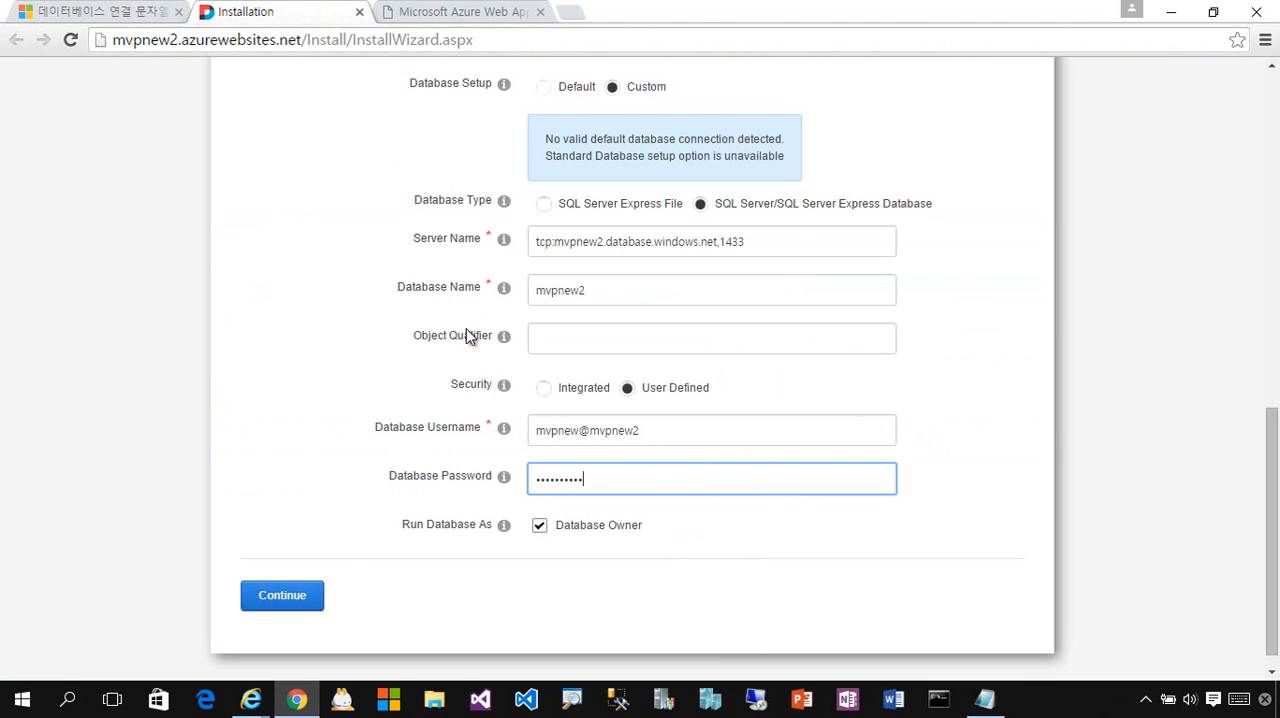
{"action": "left_click", "coordinate": [304, 600]}
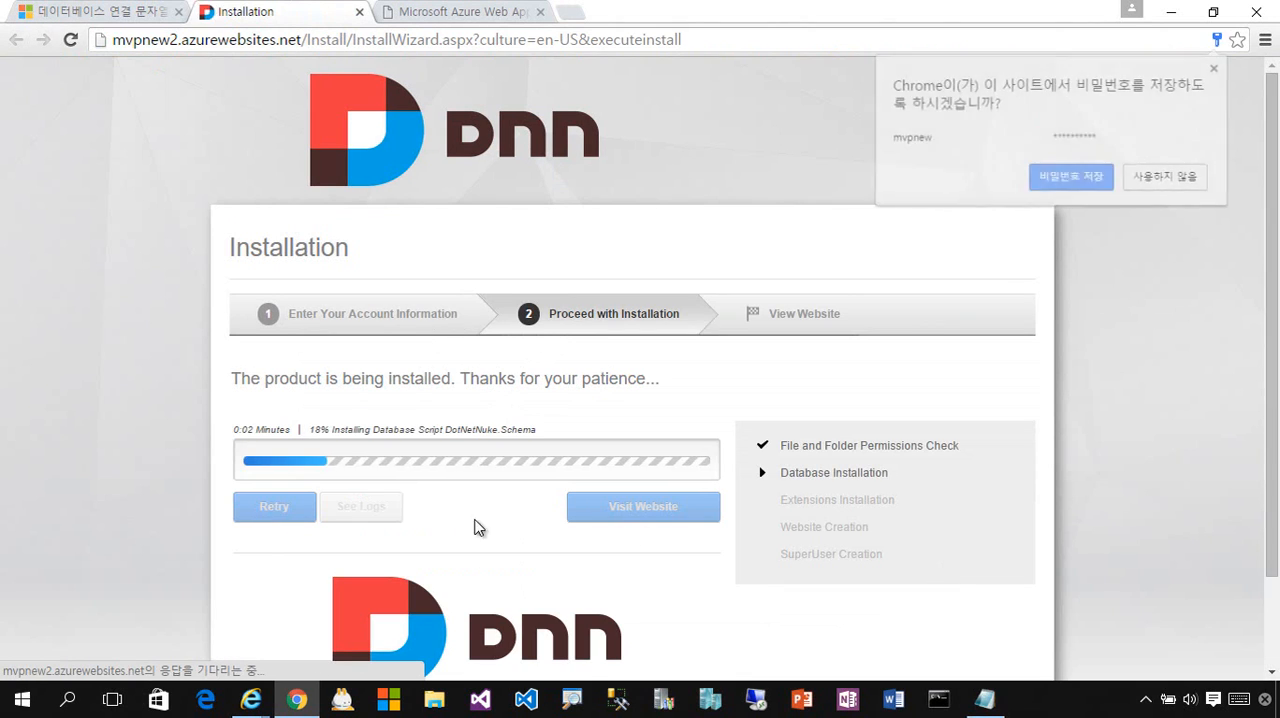
{"action": "left_click", "coordinate": [1160, 178]}
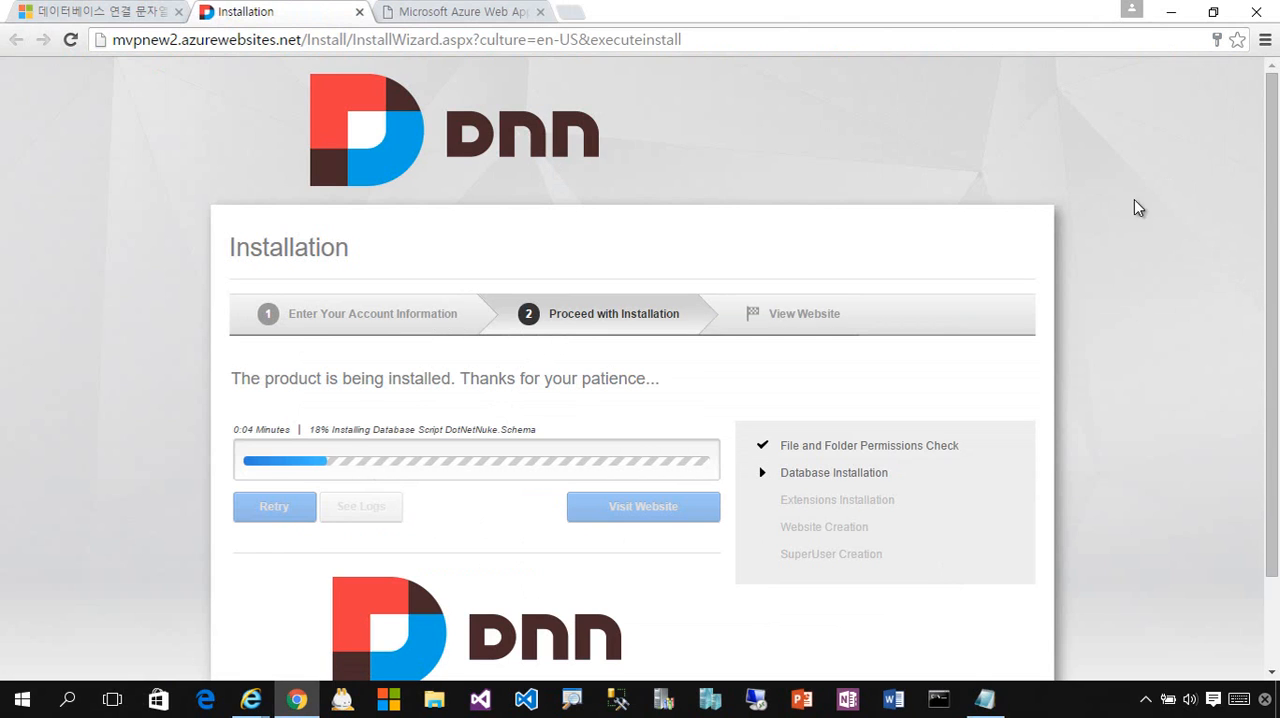
{"action": "scroll", "coordinate": [1104, 415], "scroll_direction": "down", "scroll_amount": 1}
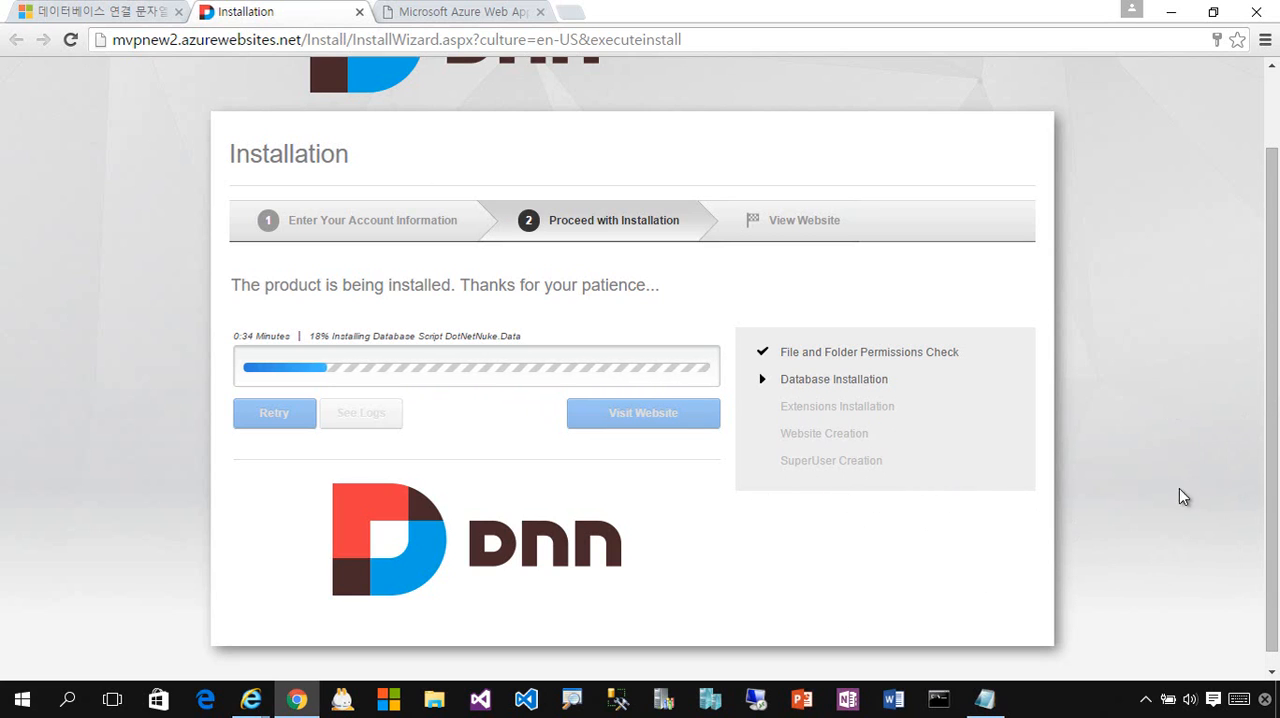
{"action": "scroll", "coordinate": [1278, 417], "scroll_direction": "up", "scroll_amount": 1}
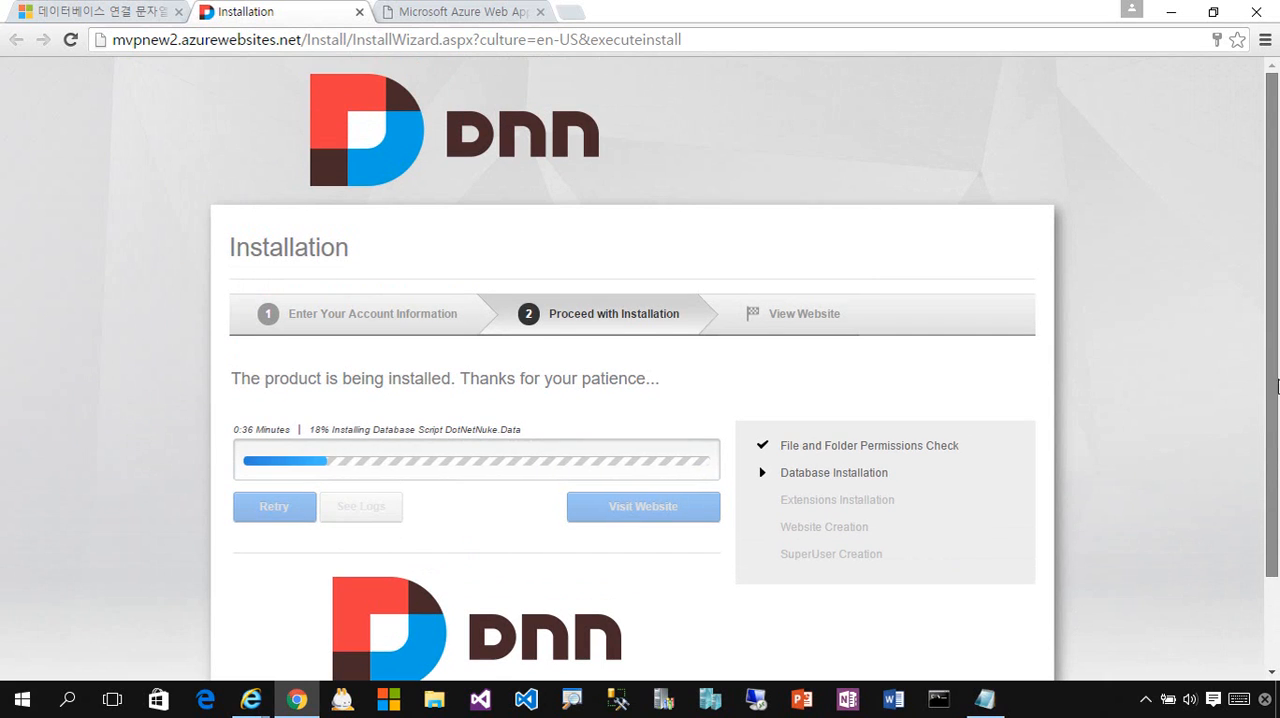
{"action": "scroll", "coordinate": [1276, 428], "scroll_direction": "down", "scroll_amount": 1}
{"action": "scroll", "coordinate": [1274, 435], "scroll_direction": "up", "scroll_amount": 1}
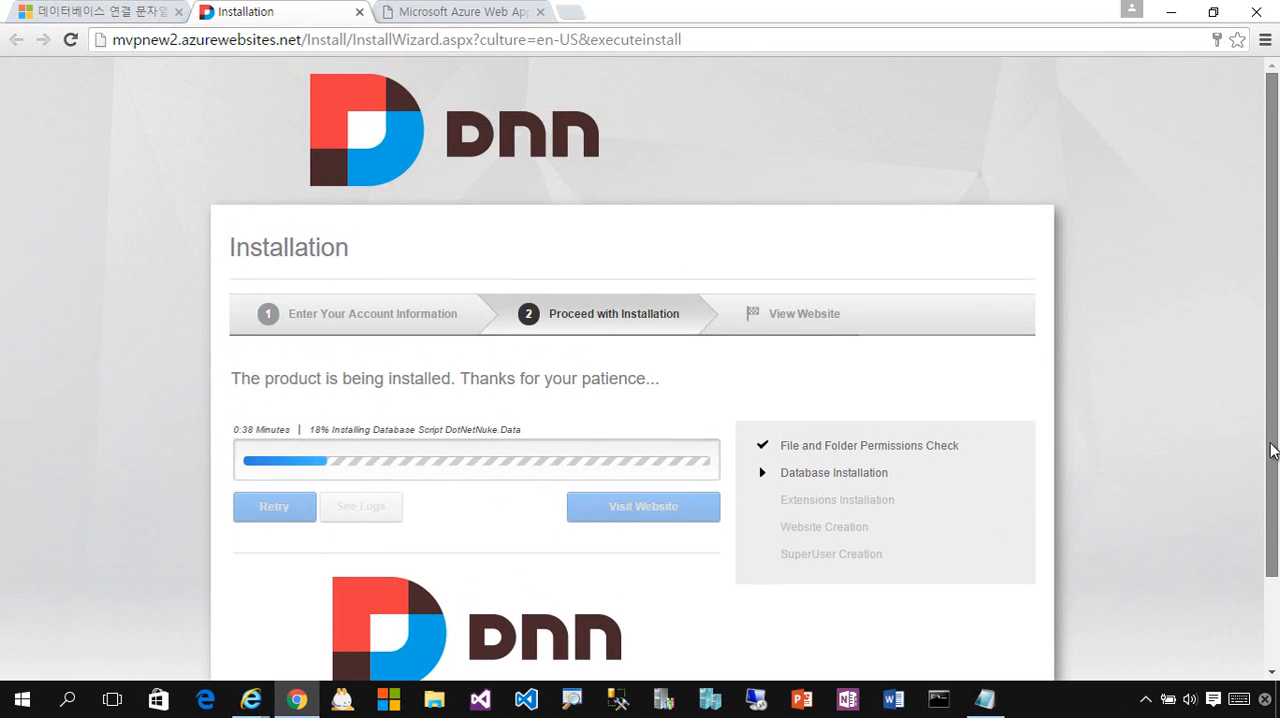
{"action": "scroll", "coordinate": [1272, 443], "scroll_direction": "down", "scroll_amount": 1}
{"action": "scroll", "coordinate": [1270, 446], "scroll_direction": "up", "scroll_amount": 1}
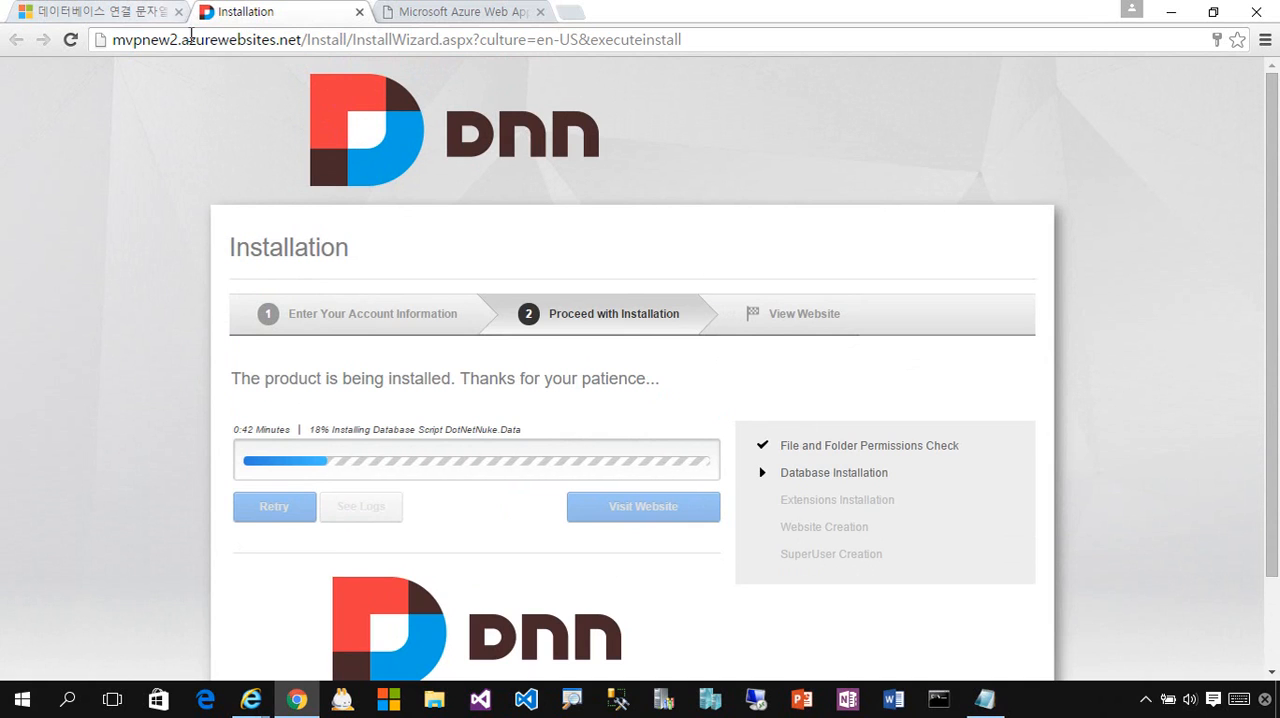
- Check the list of all resources in the Azure portal and return to the DNN installation page
{"action": "left_click", "coordinate": [140, 12]}
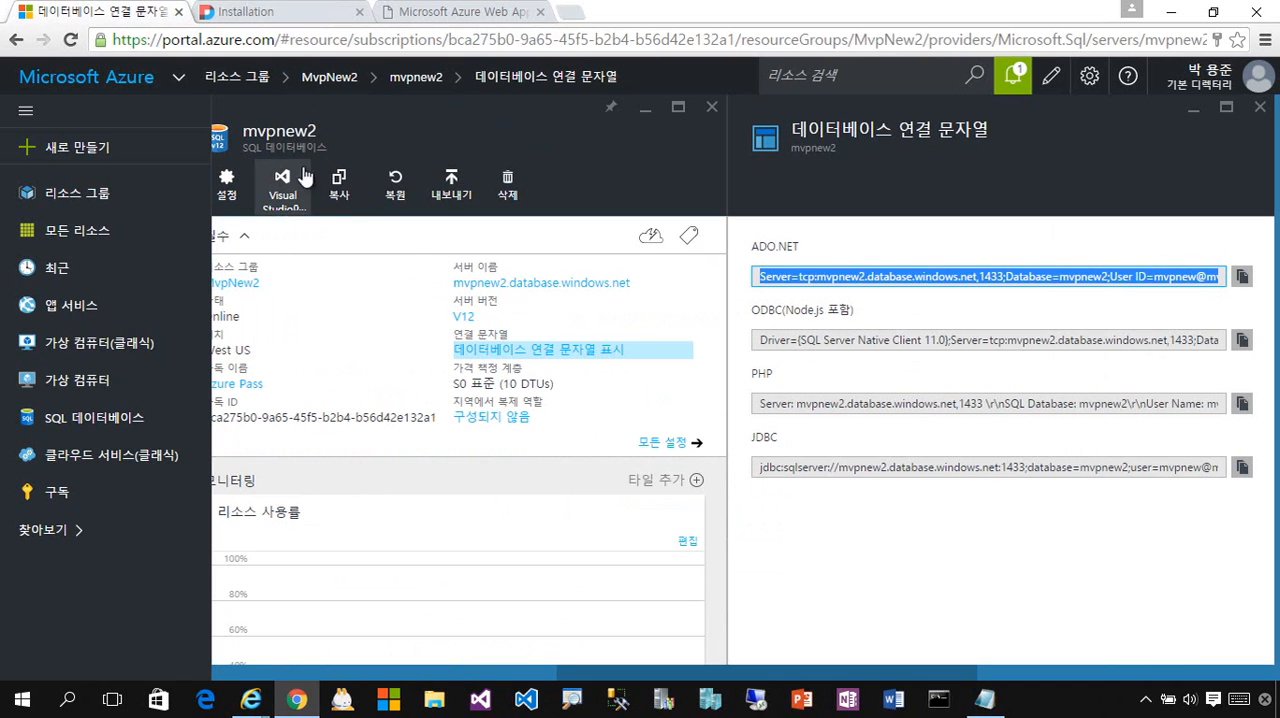
{"action": "left_click", "coordinate": [110, 232]}
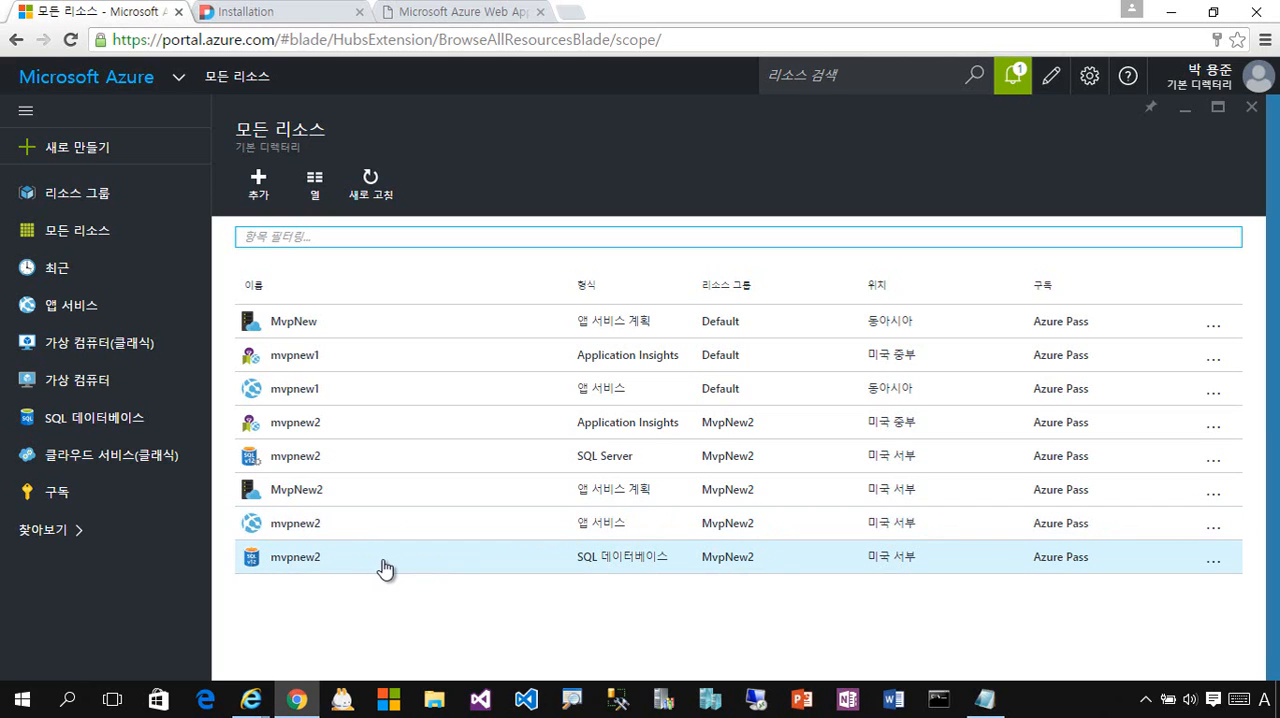
{"action": "left_click", "coordinate": [300, 20]}
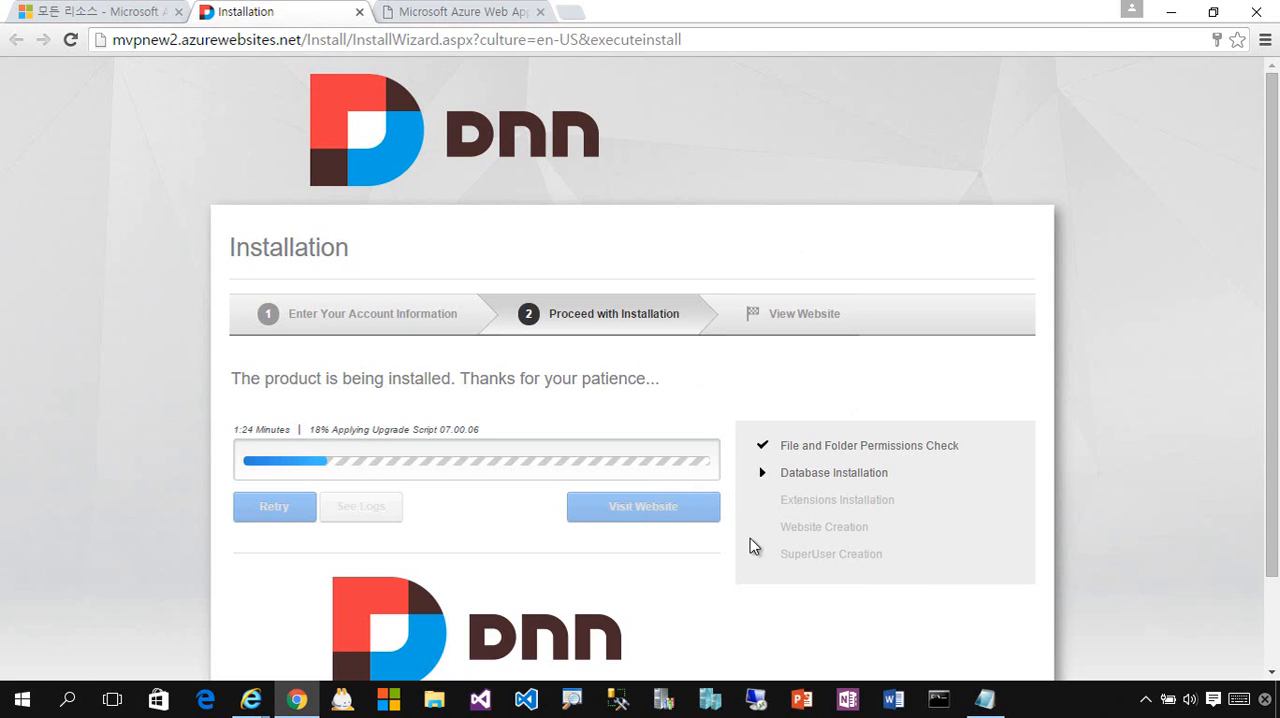
{"action": "scroll", "coordinate": [894, 563], "scroll_direction": "down", "scroll_amount": 1}
{"action": "scroll", "coordinate": [895, 564], "scroll_direction": "up", "scroll_amount": 1}
{"action": "scroll", "coordinate": [892, 560], "scroll_direction": "down", "scroll_amount": 1}
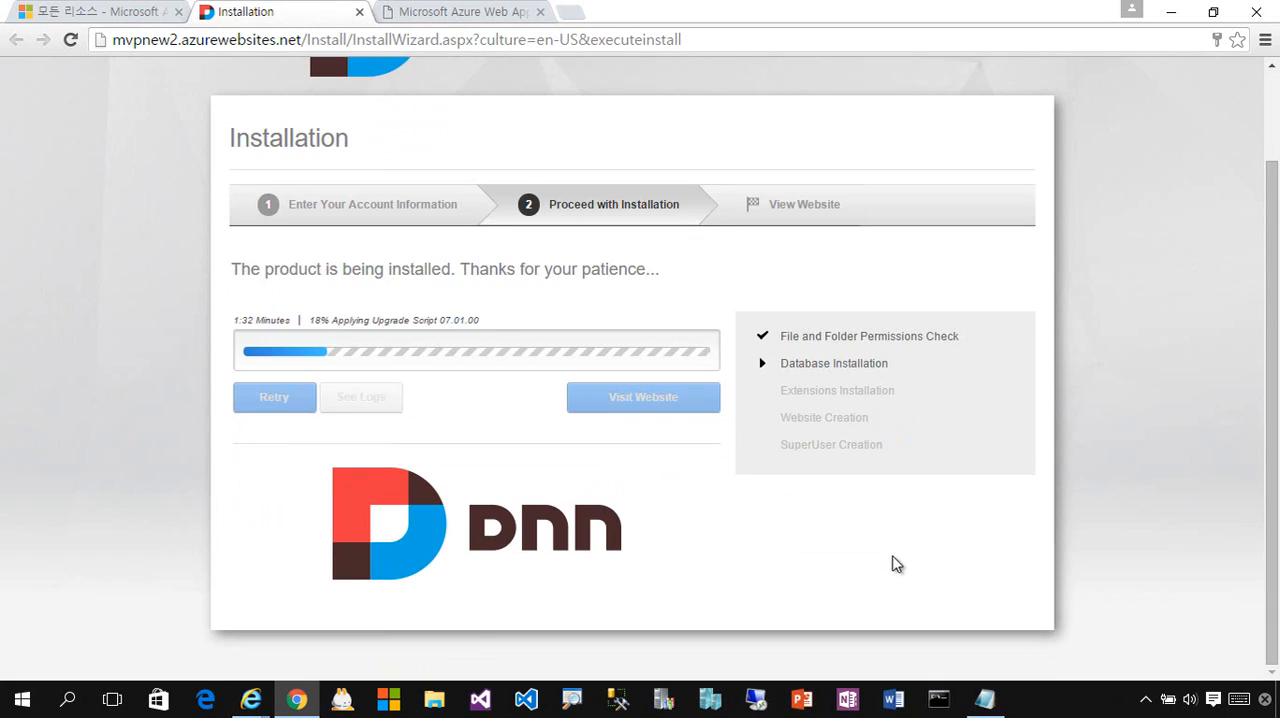
{"action": "scroll", "coordinate": [892, 560], "scroll_direction": "up", "scroll_amount": 1}
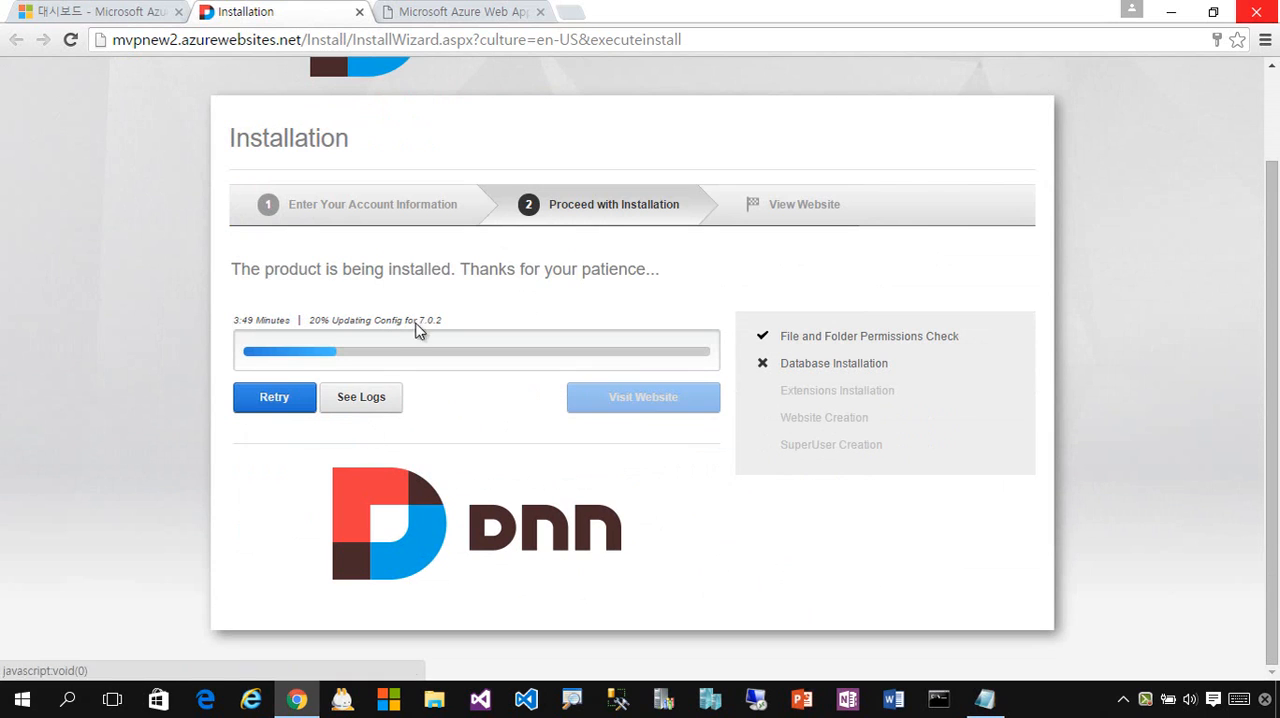
- Retry the DNN installation and open the installed website once it completes
{"action": "left_click", "coordinate": [279, 414]}
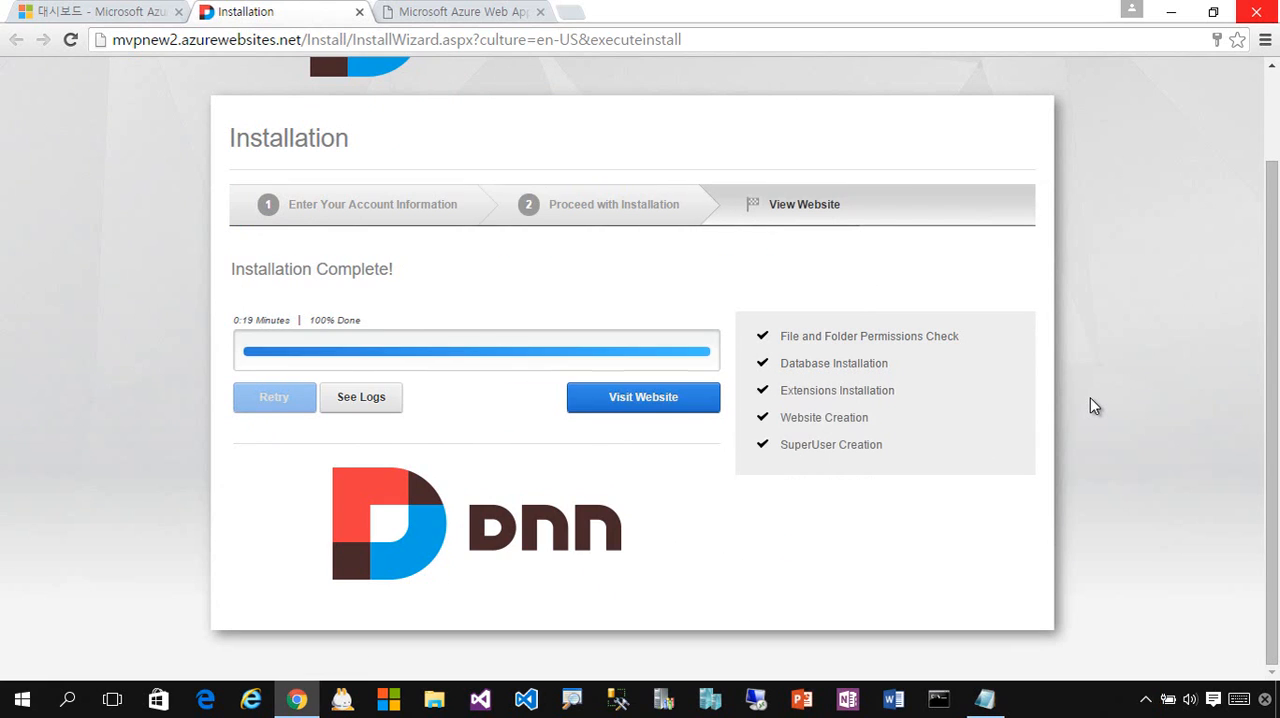
{"action": "left_click", "coordinate": [648, 400]}
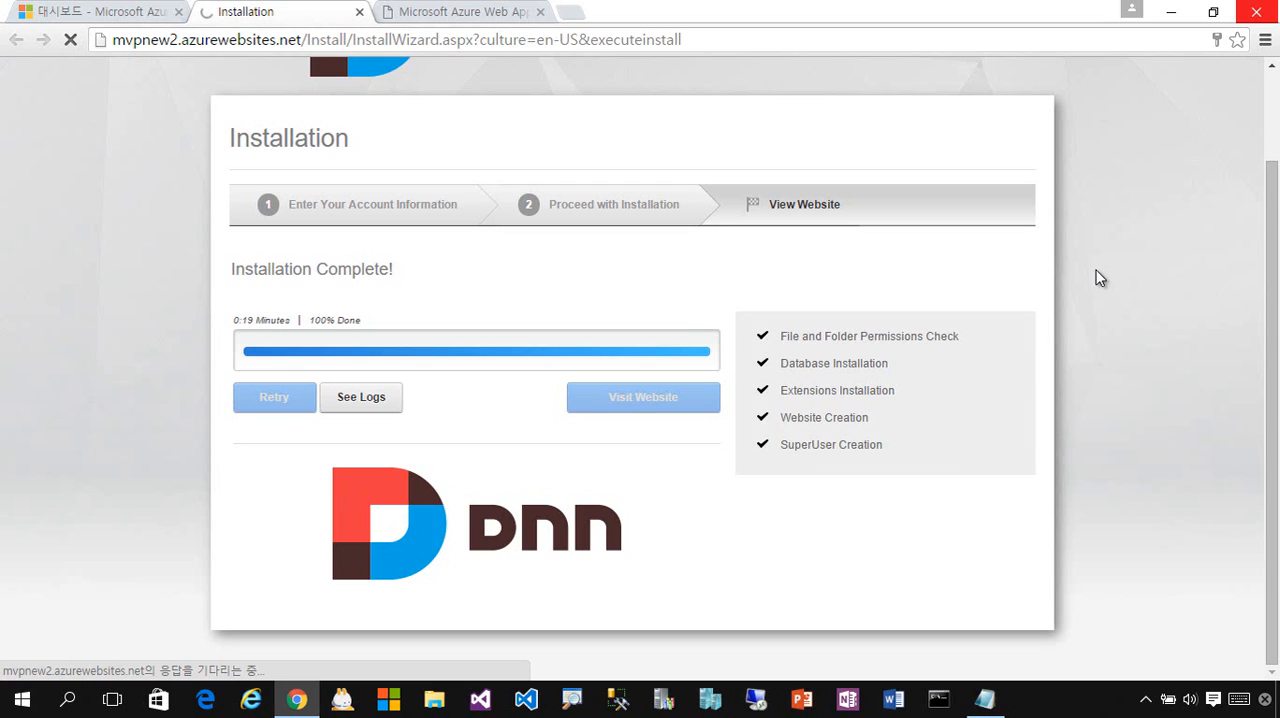
{"action": "left_click", "coordinate": [480, 19]}
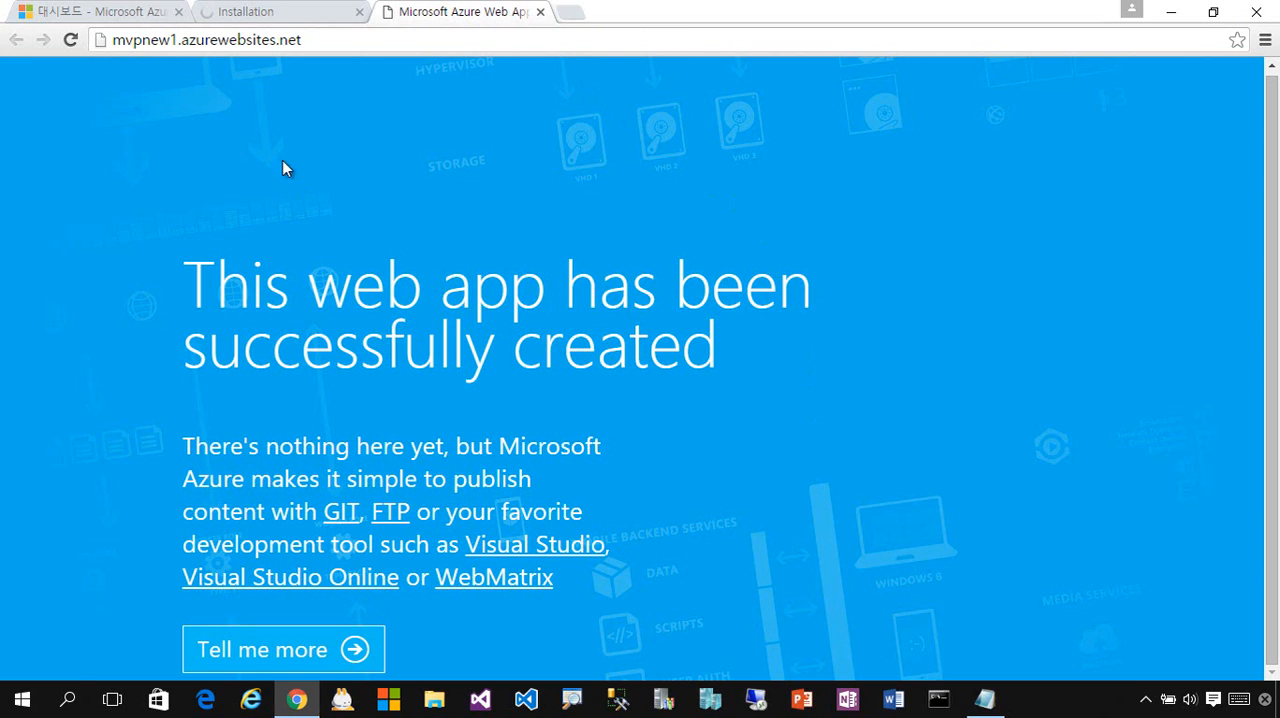
{"action": "left_click_drag", "start_coordinate": [791, 574], "coordinate": [571, 618]}
{"action": "left_click", "coordinate": [736, 618]}
{"action": "left_click_drag", "start_coordinate": [295, 311], "coordinate": [549, 594]}
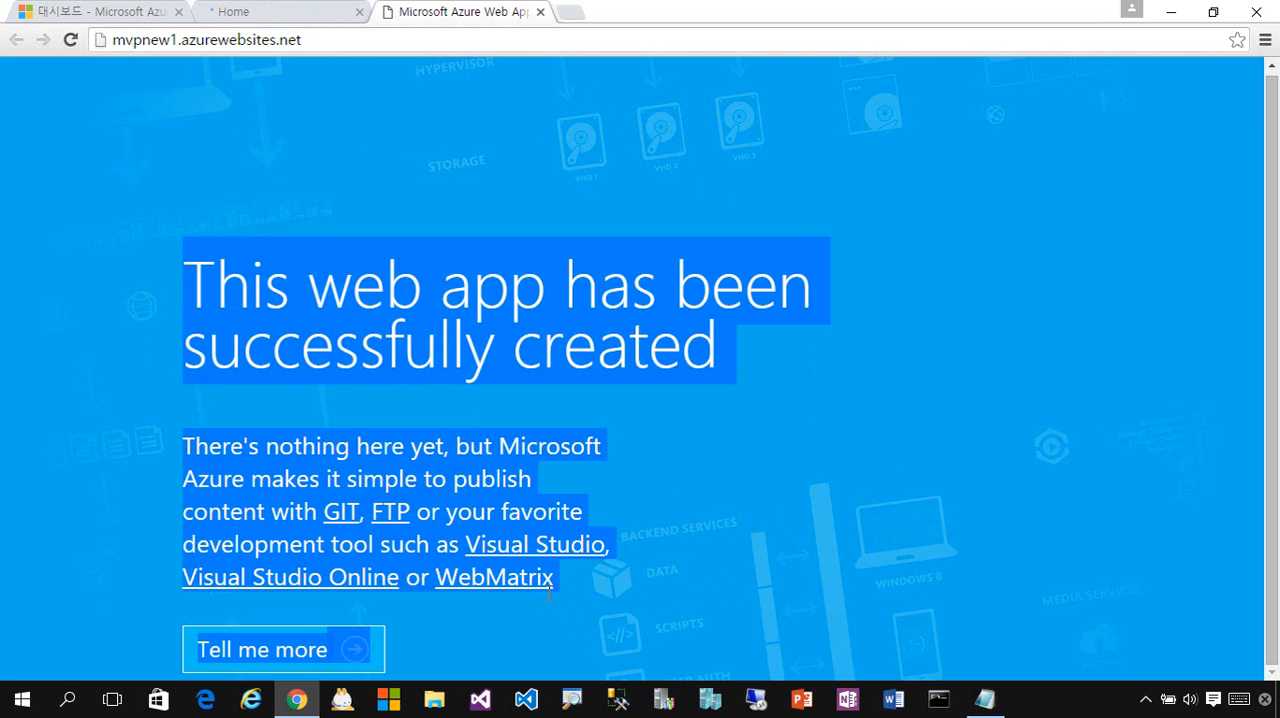
{"action": "left_click", "coordinate": [686, 601]}
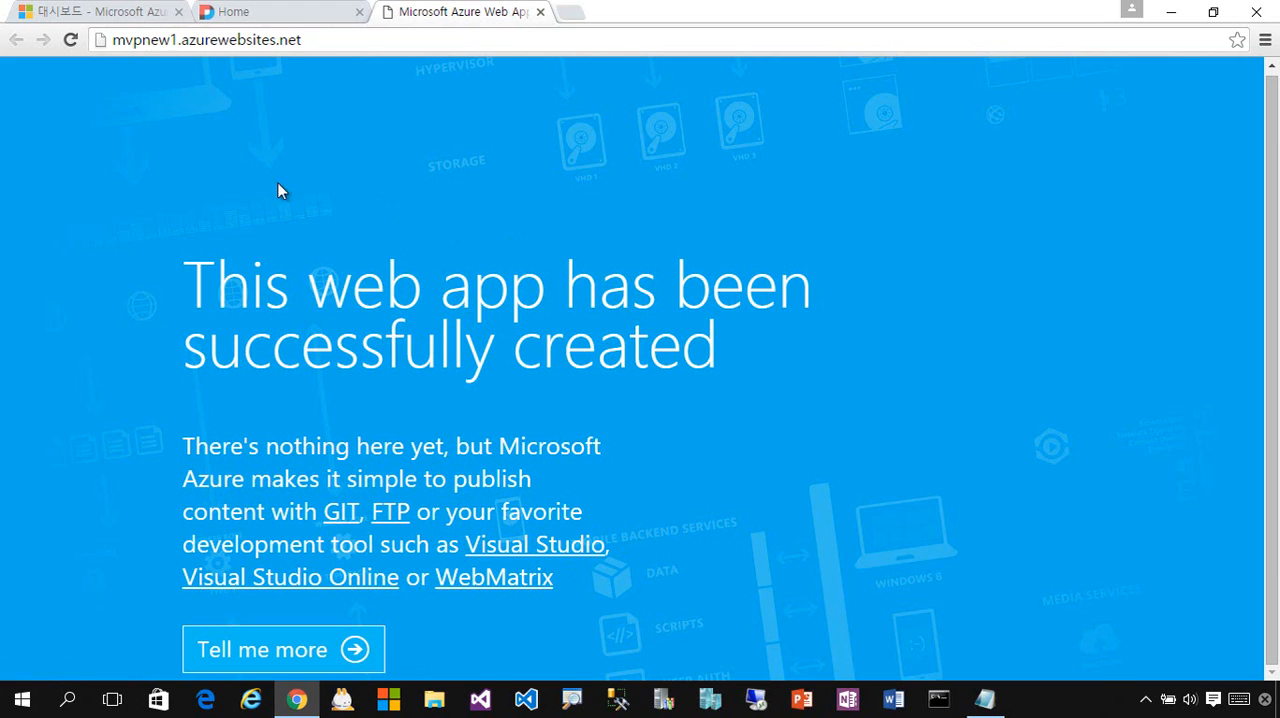
- Return to the mvpnew2 DNN site and log in with the username mvpnew and the account password
{"action": "left_click", "coordinate": [287, 20]}
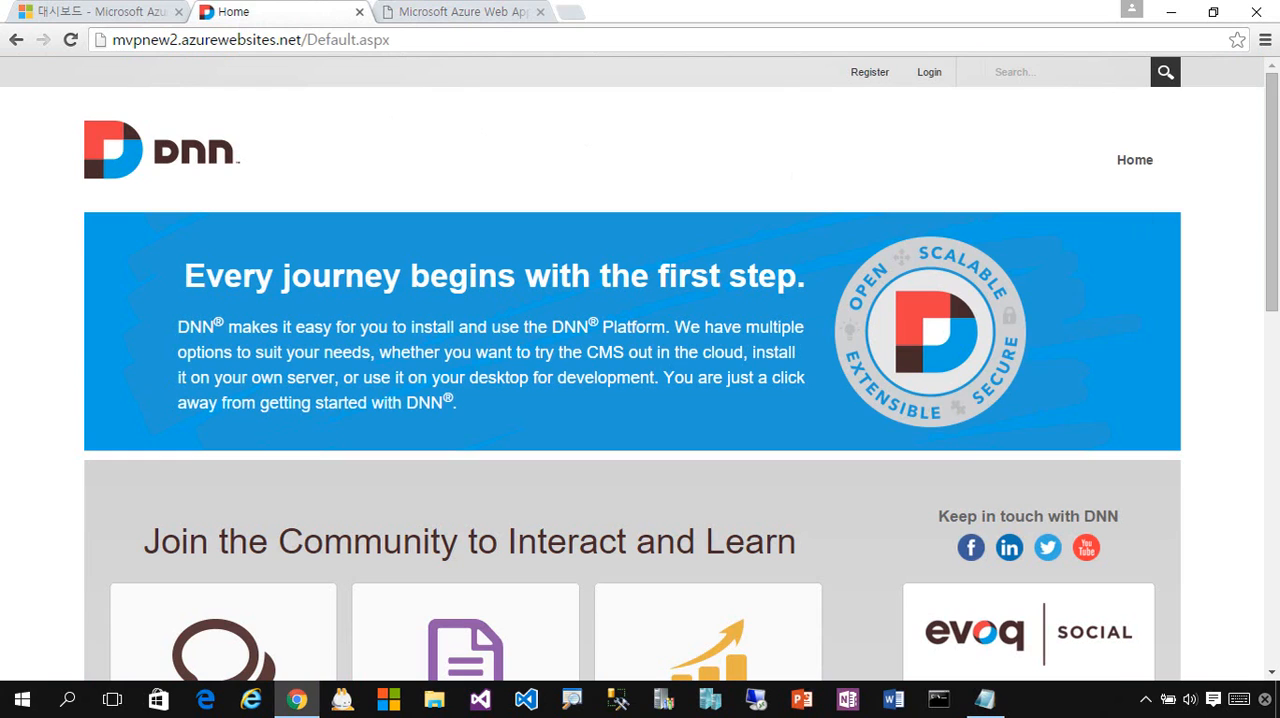
{"action": "left_click_drag", "start_coordinate": [1270, 200], "coordinate": [1249, 140]}
{"action": "left_click", "coordinate": [930, 78]}
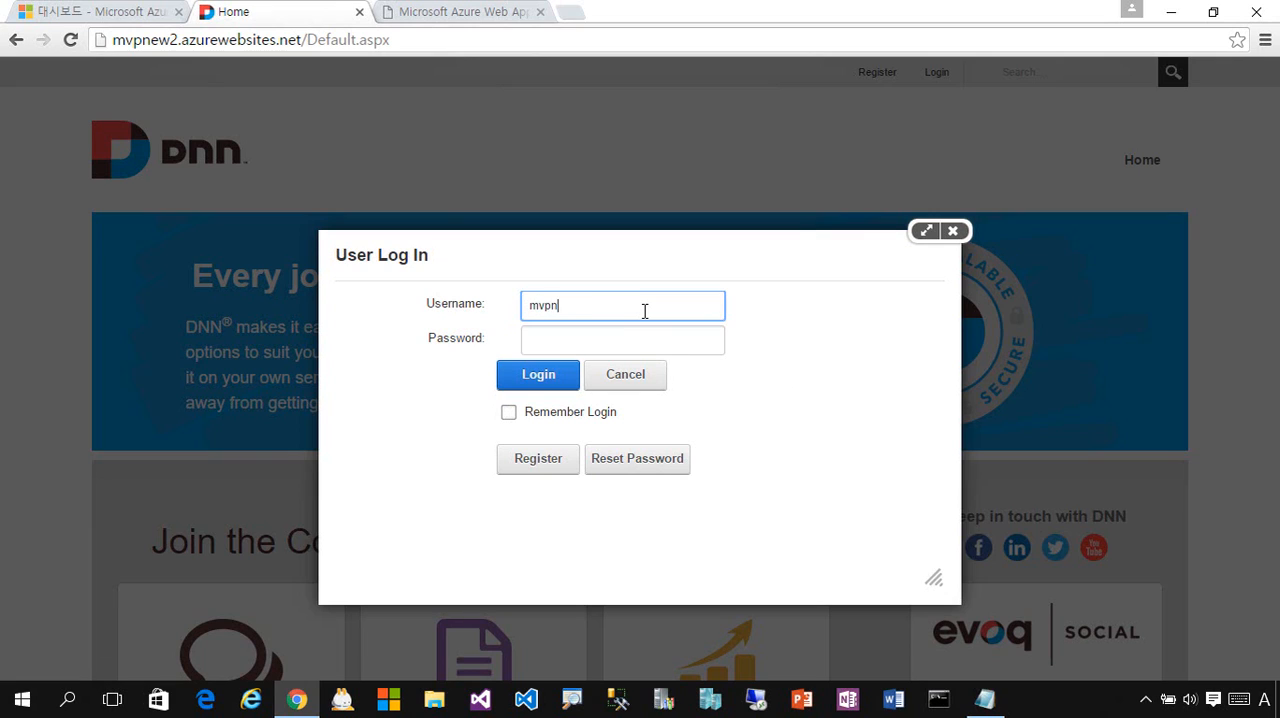
{"action": "type", "text": "ew"}
{"action": "key", "text": "Tab"}
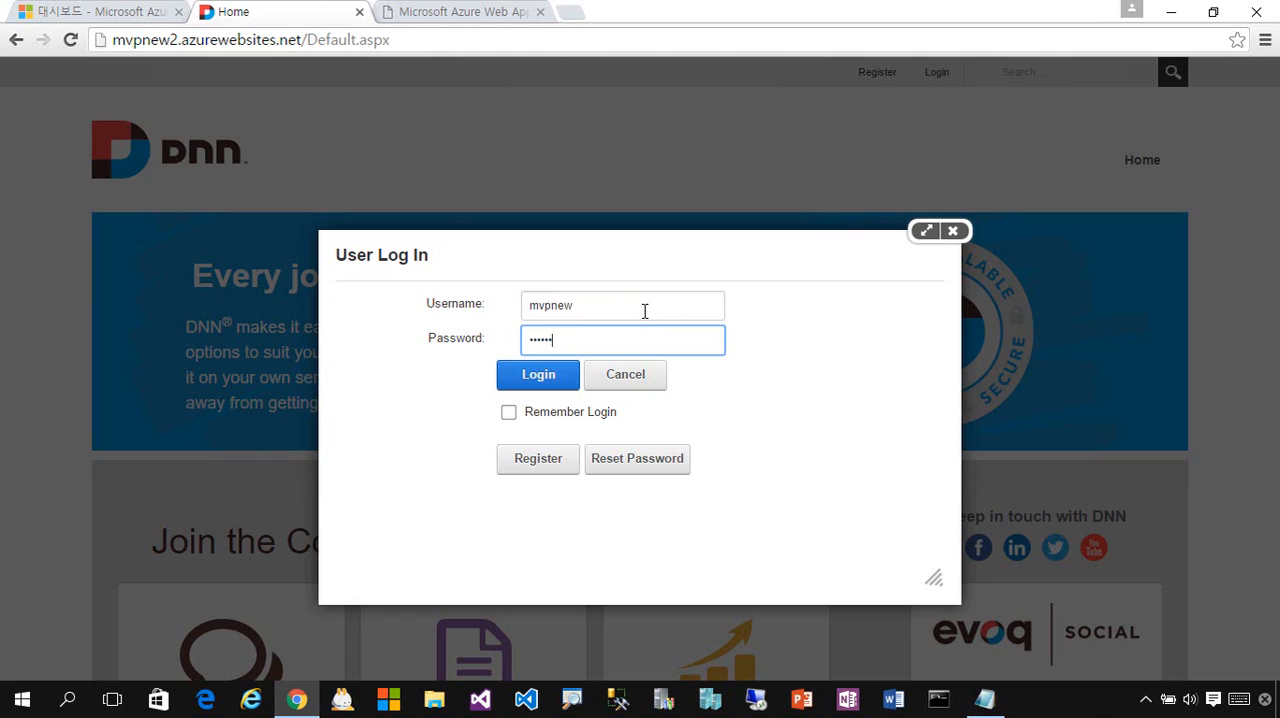
{"action": "left_click", "coordinate": [539, 393]}
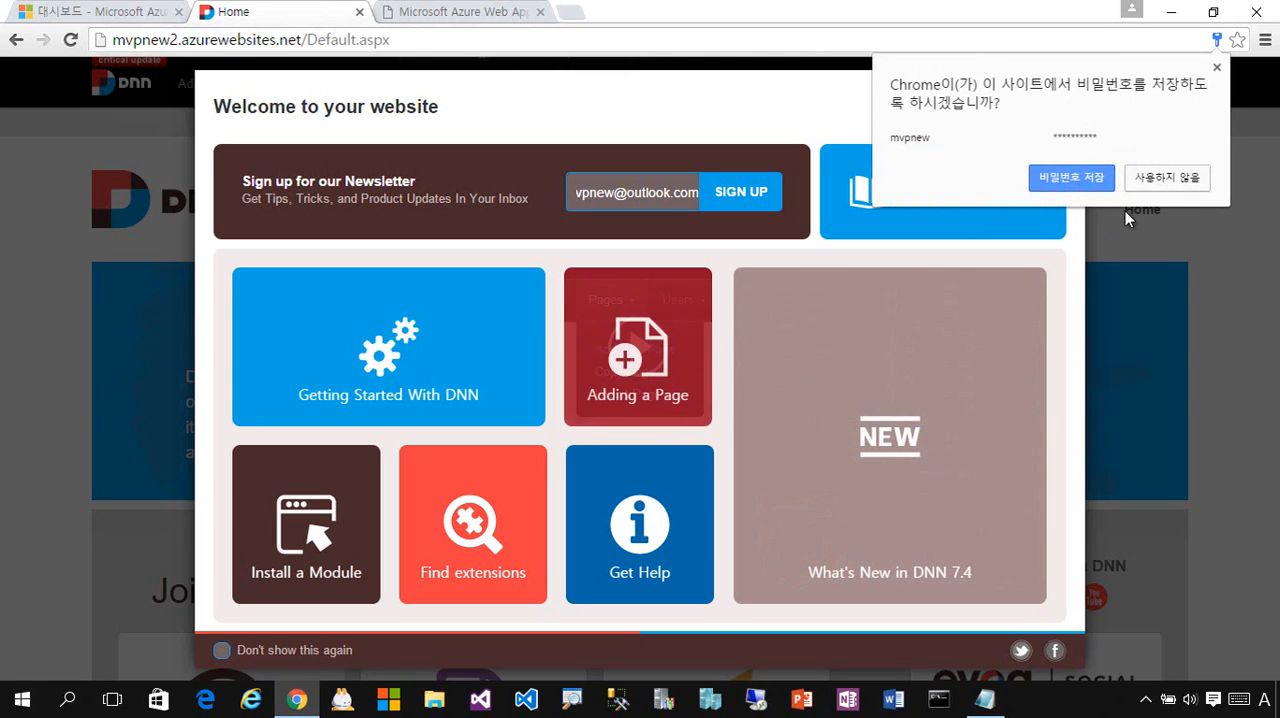
- Decline saving the password in the browser and close the Welcome to your website window
{"action": "left_click", "coordinate": [1176, 182]}
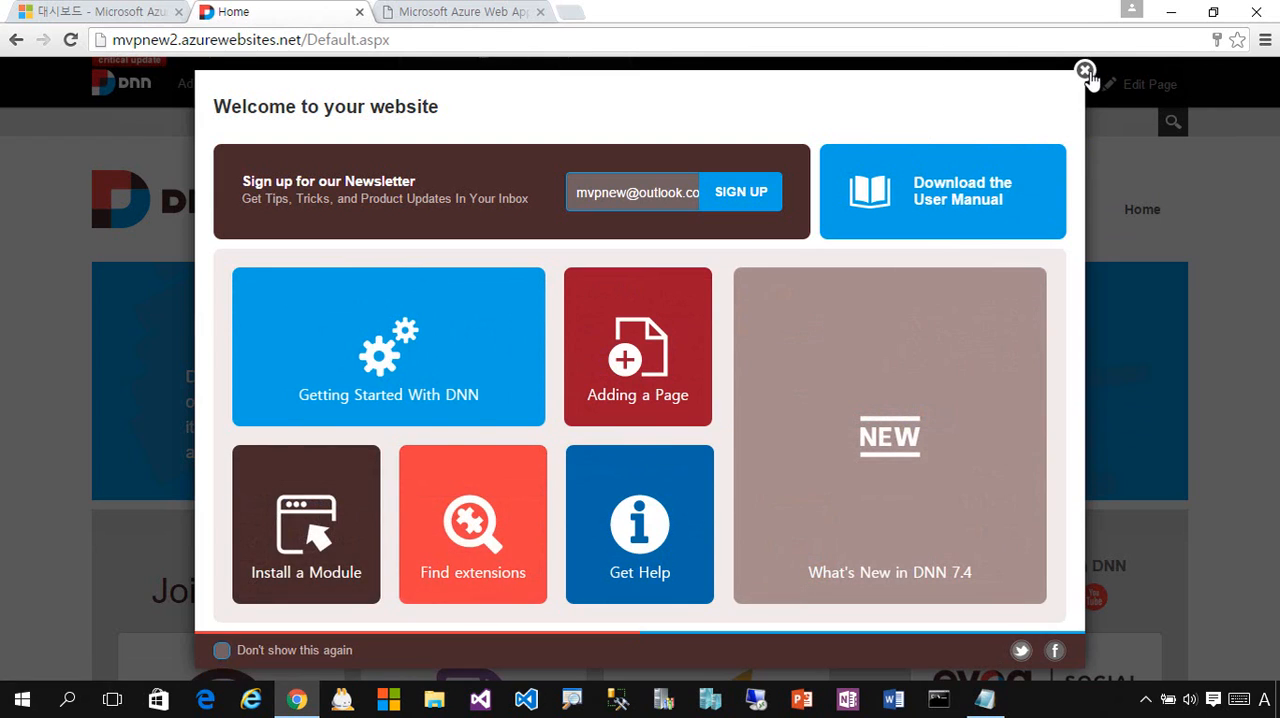
{"action": "left_click", "coordinate": [1087, 73]}
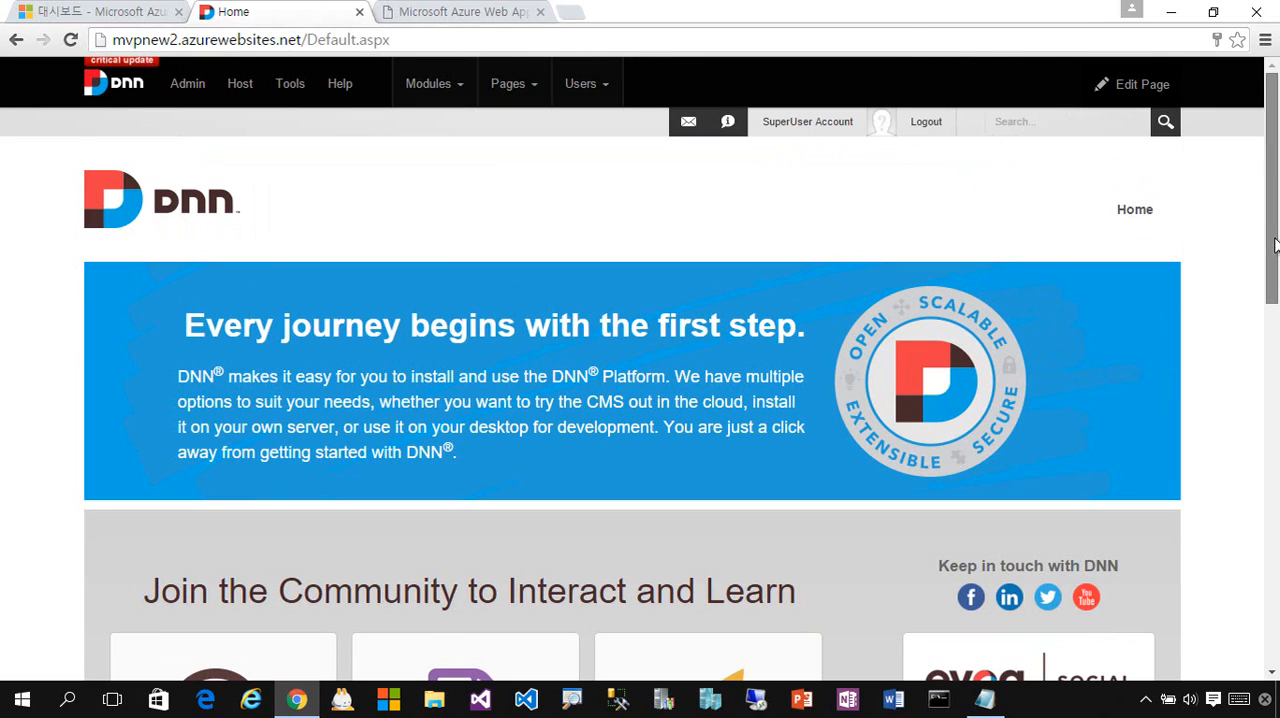
{"action": "left_click_drag", "start_coordinate": [1275, 244], "coordinate": [1262, 148]}
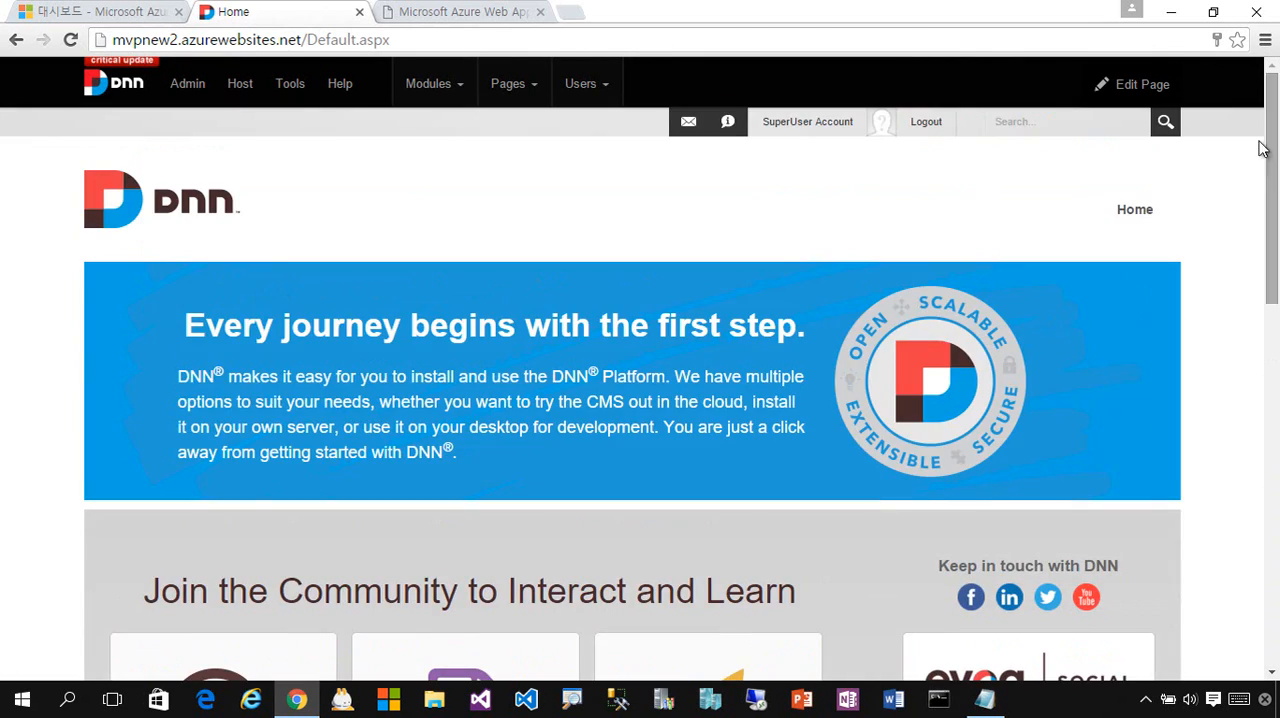
- Put the Home page of the DNN site into edit mode
{"action": "mouse_move", "coordinate": [1134, 124]}
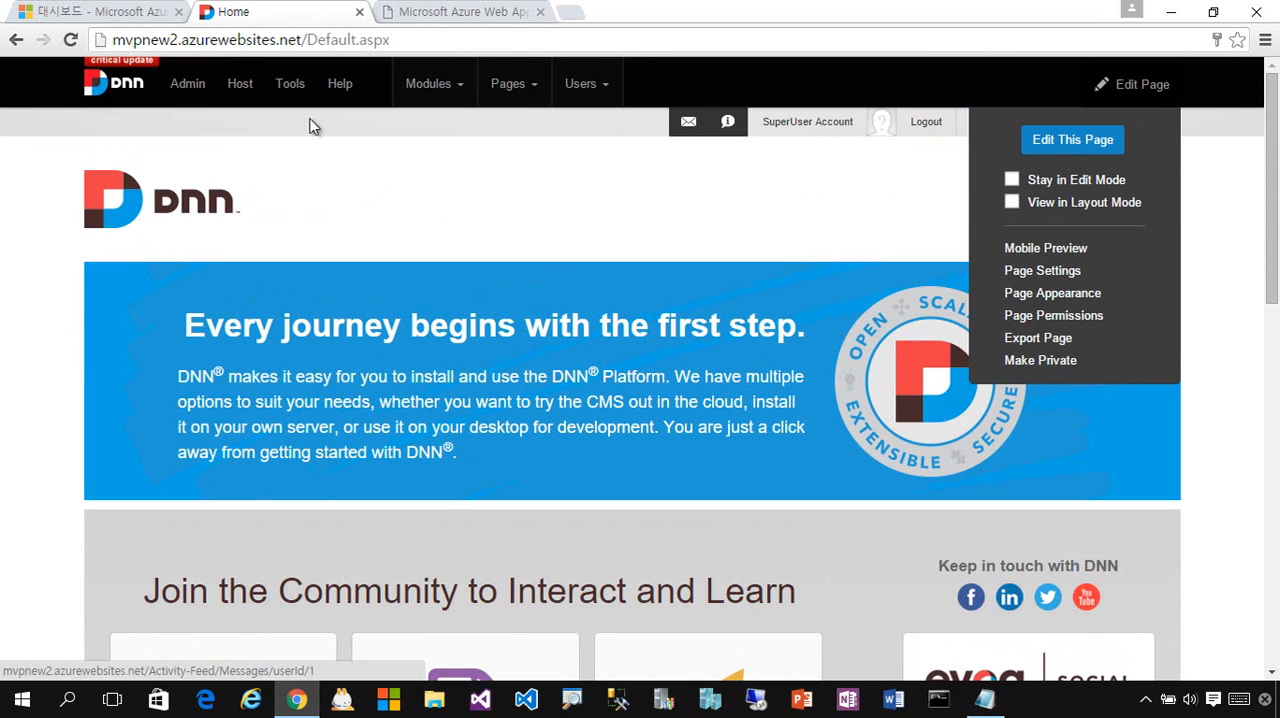
{"action": "mouse_move", "coordinate": [1140, 102]}
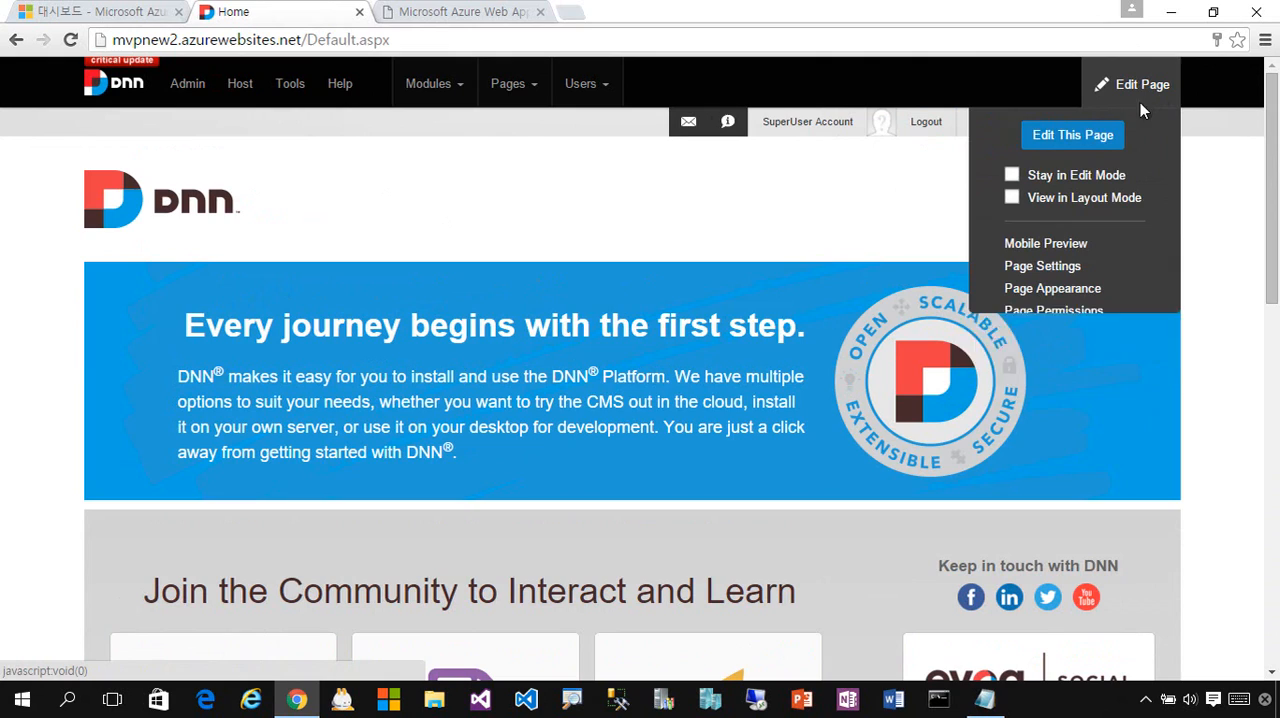
{"action": "left_click", "coordinate": [1089, 141]}
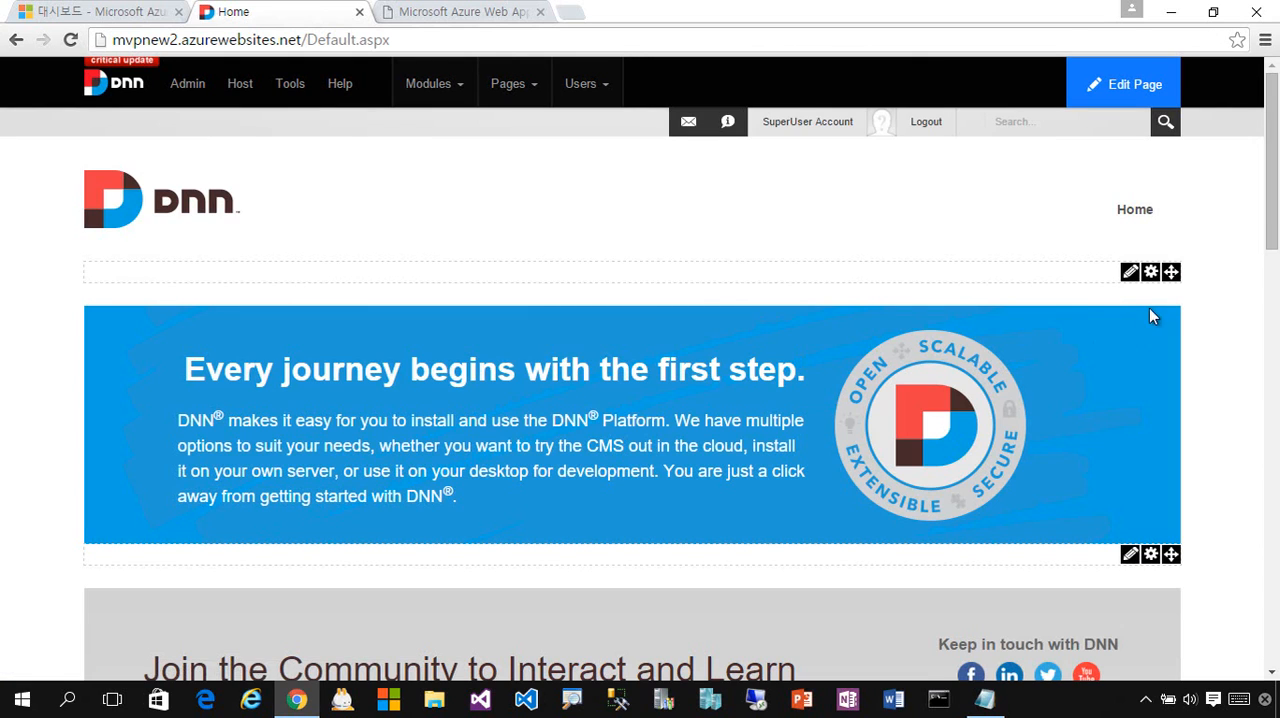
- Try to add the line "안녕하세요. 처음으로 만들어보는 Azure DotNetNuke" above the banner heading in the Edit Content window and undo the edits
{"action": "mouse_move", "coordinate": [1131, 280]}
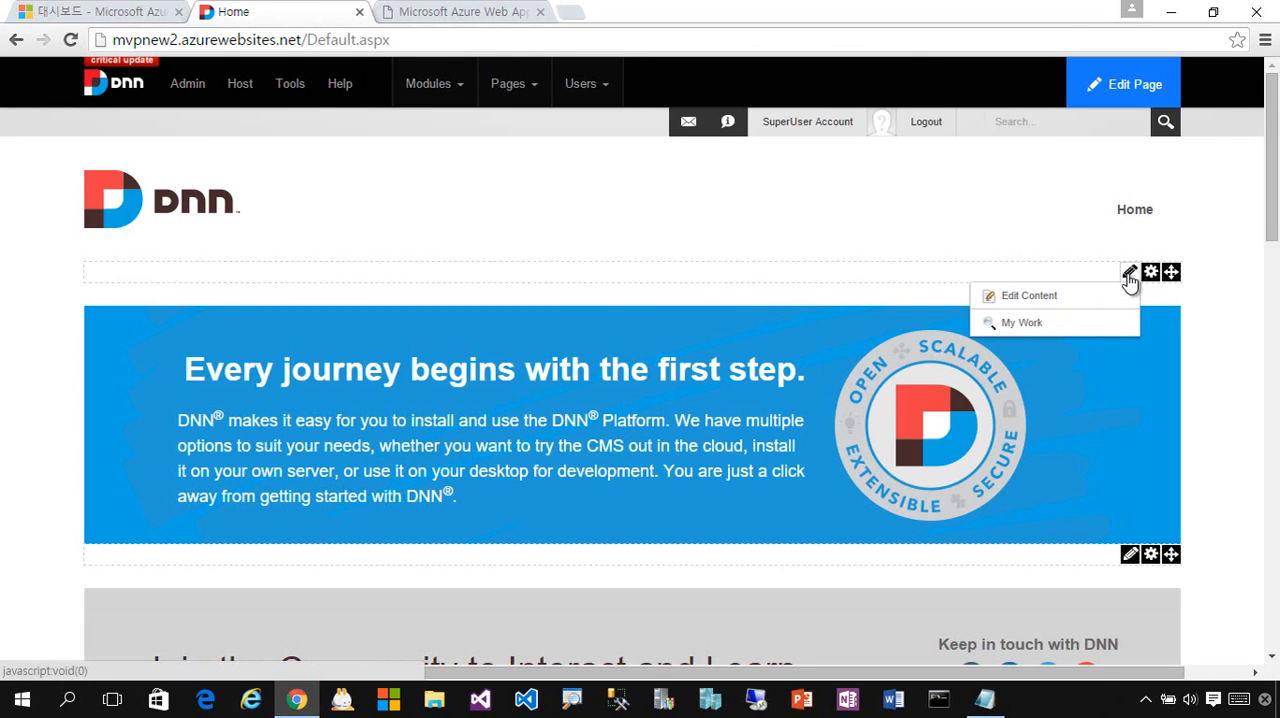
{"action": "left_click", "coordinate": [1047, 302]}
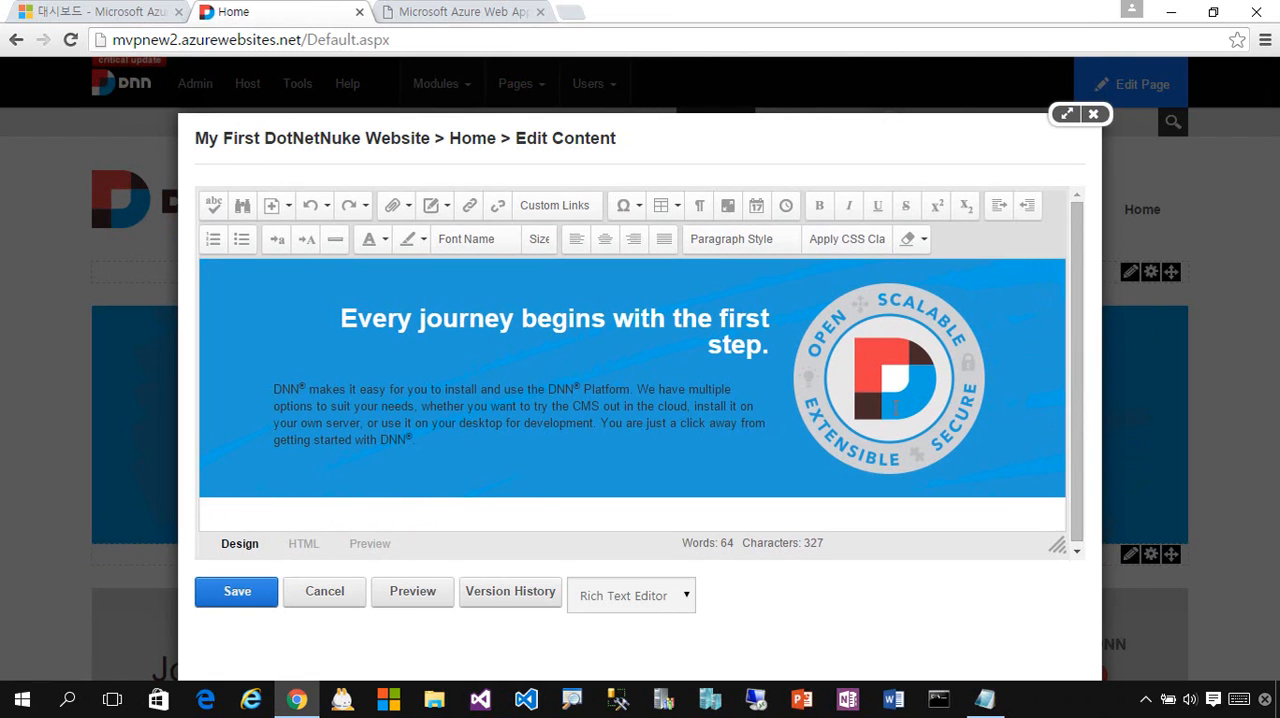
{"action": "left_click", "coordinate": [681, 318]}
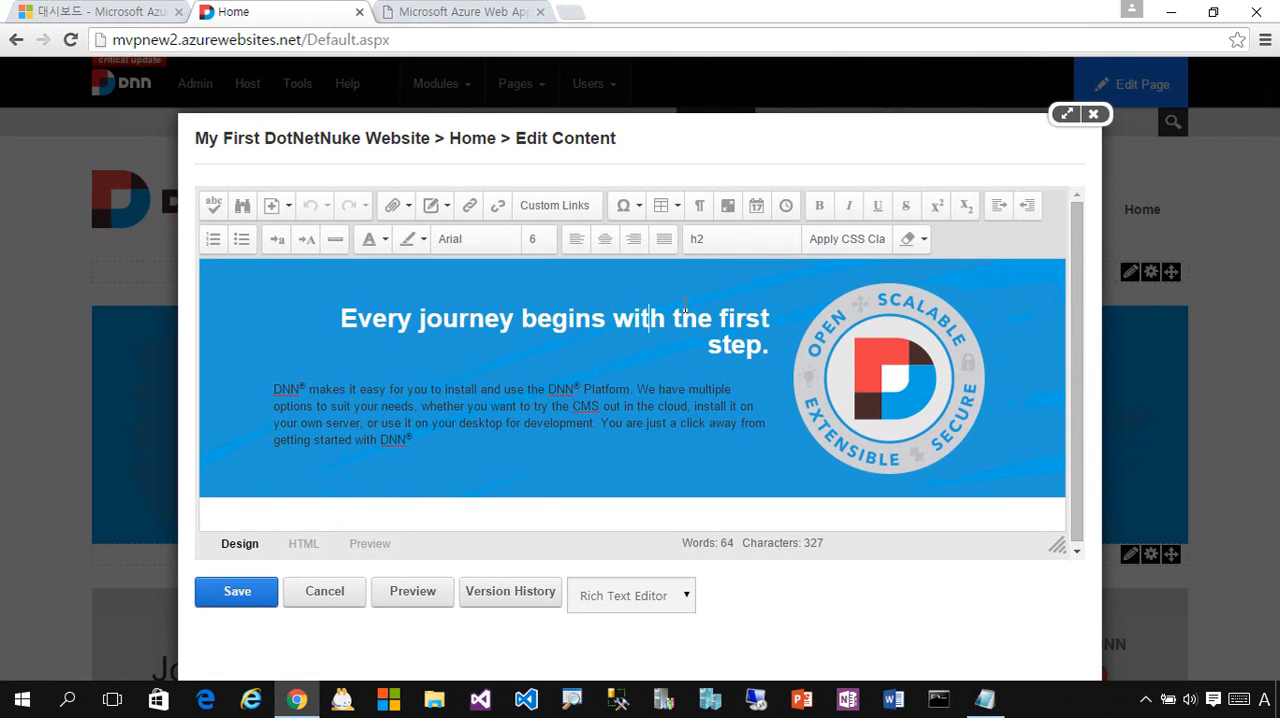
{"action": "key", "text": "Return"}
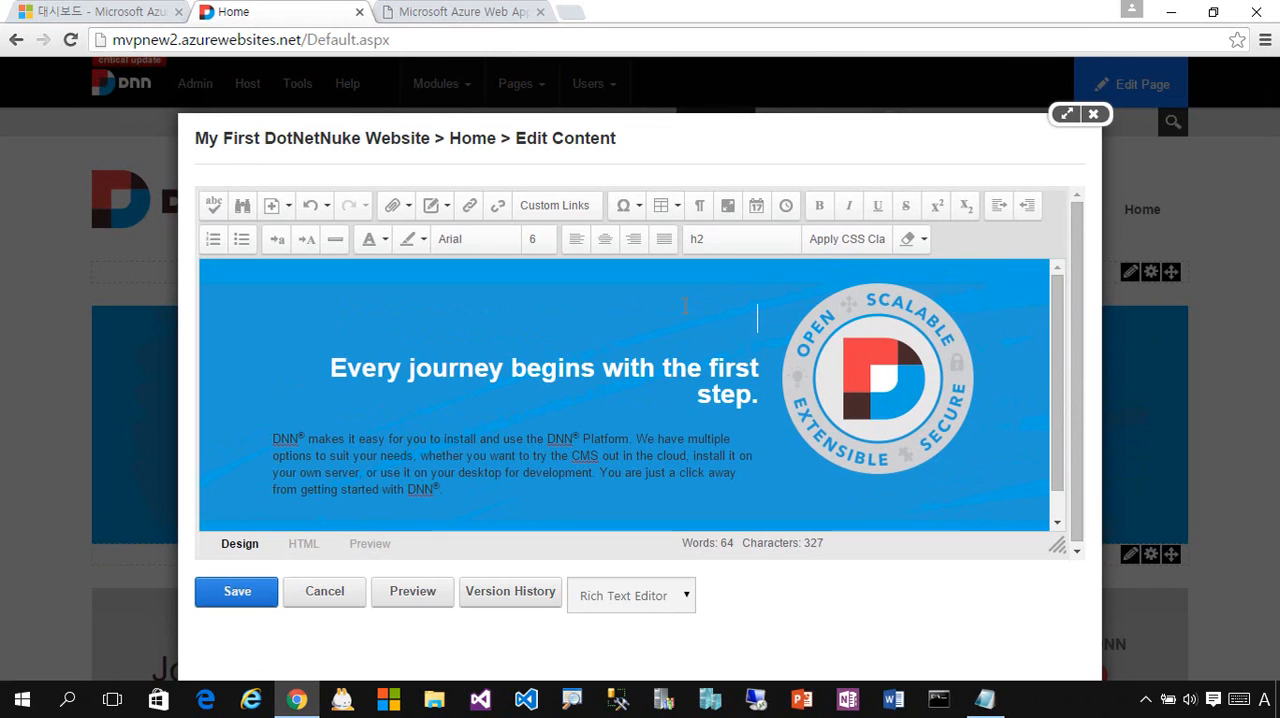
{"action": "type", "text": "안"}
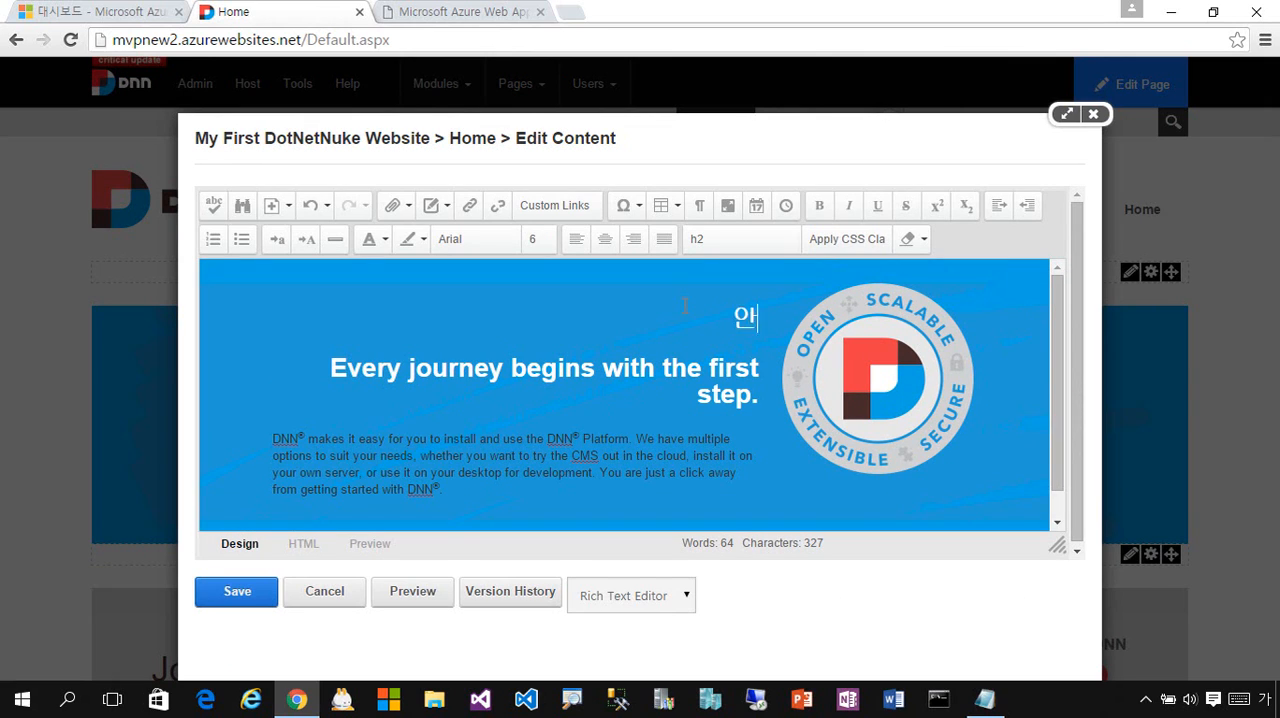
{"action": "type", "text": "녕하세요."}
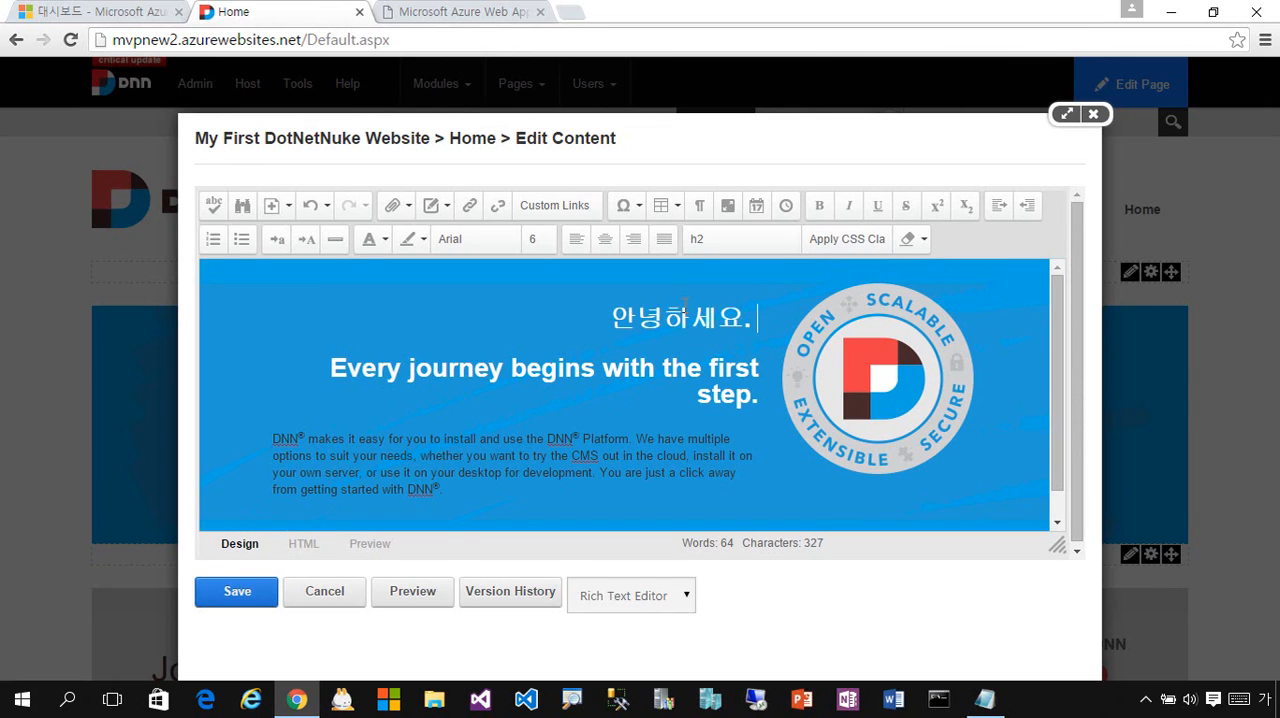
{"action": "type", "text": " 처음으로 만들어"}
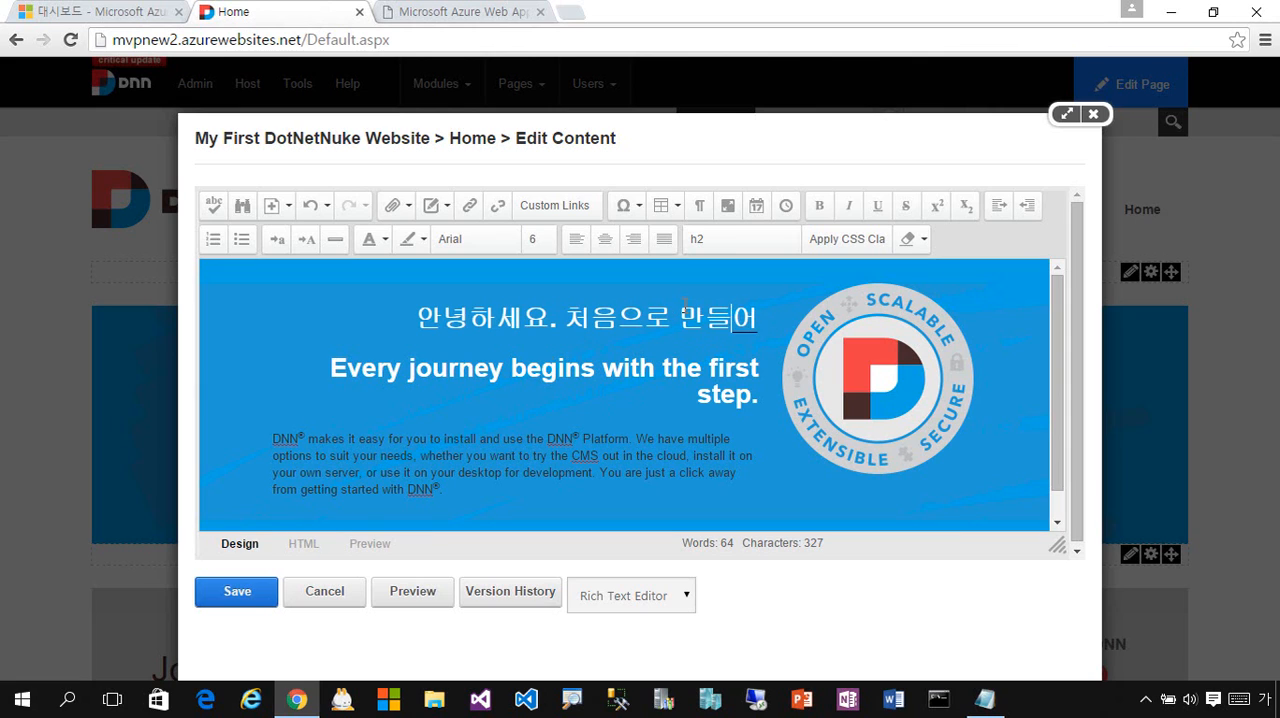
{"action": "type", "text": "보는 Azur"}
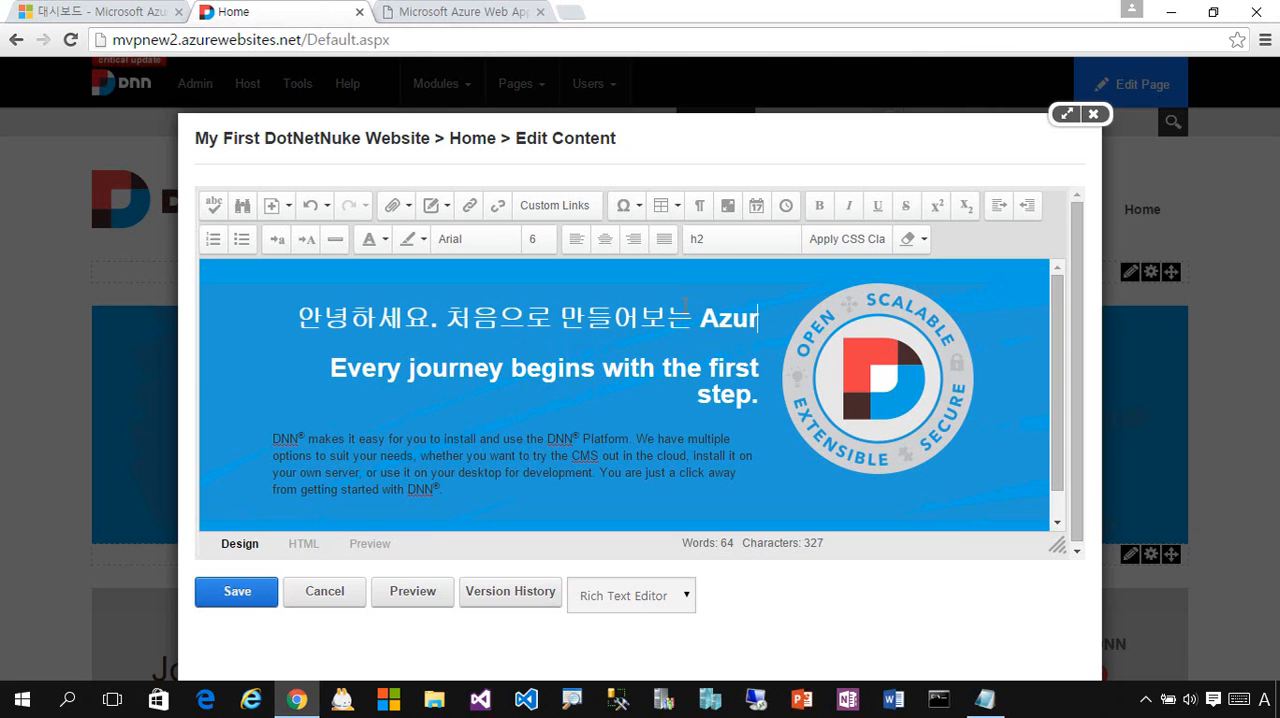
{"action": "type", "text": "e DNN"}
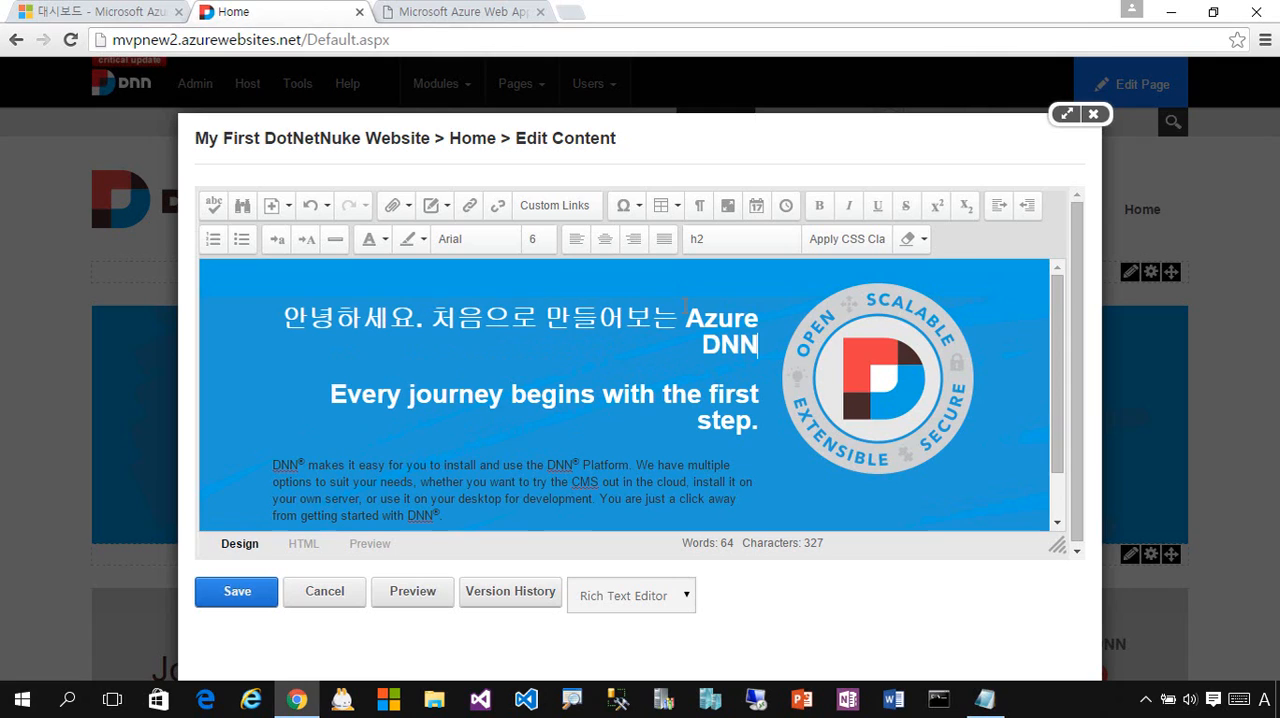
{"action": "key", "text": "BackSpace"}
{"action": "key", "text": "BackSpace"}
{"action": "key", "text": "BackSpace"}
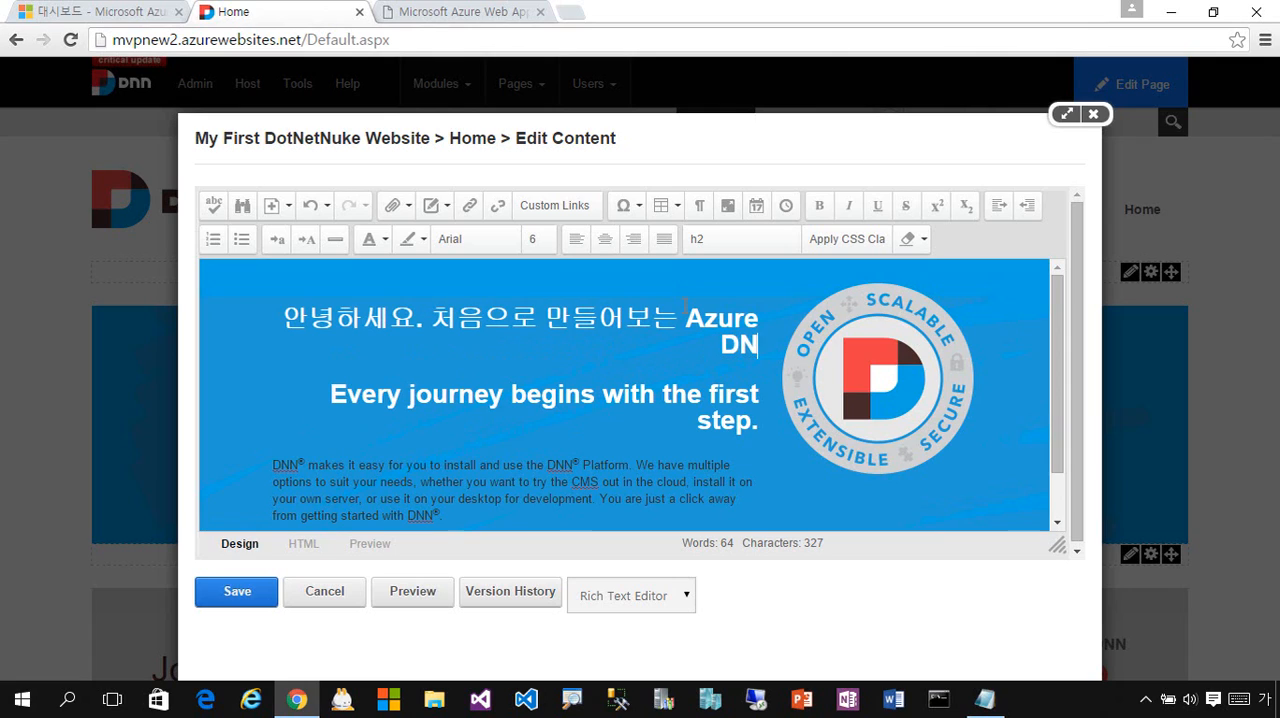
{"action": "type", "text": "ot"}
{"action": "key", "text": "Hangul"}
{"action": "type", "text": "Net"}
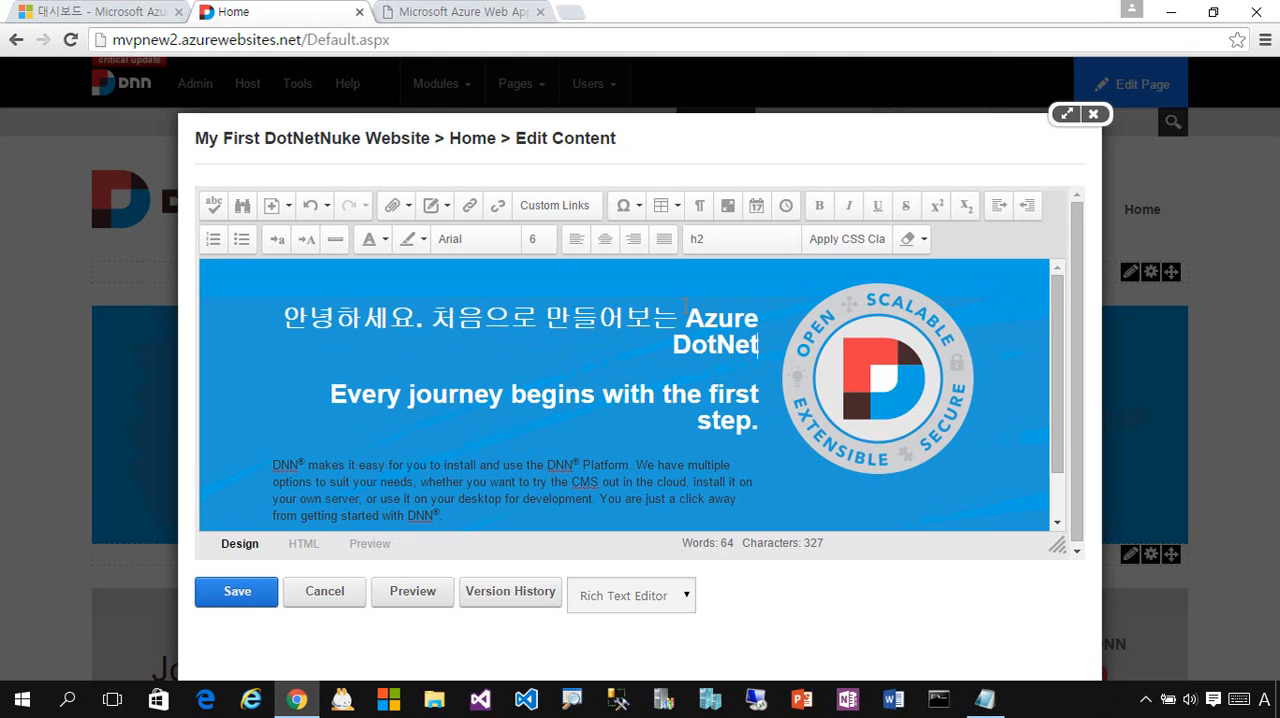
{"action": "type", "text": "Nuke"}
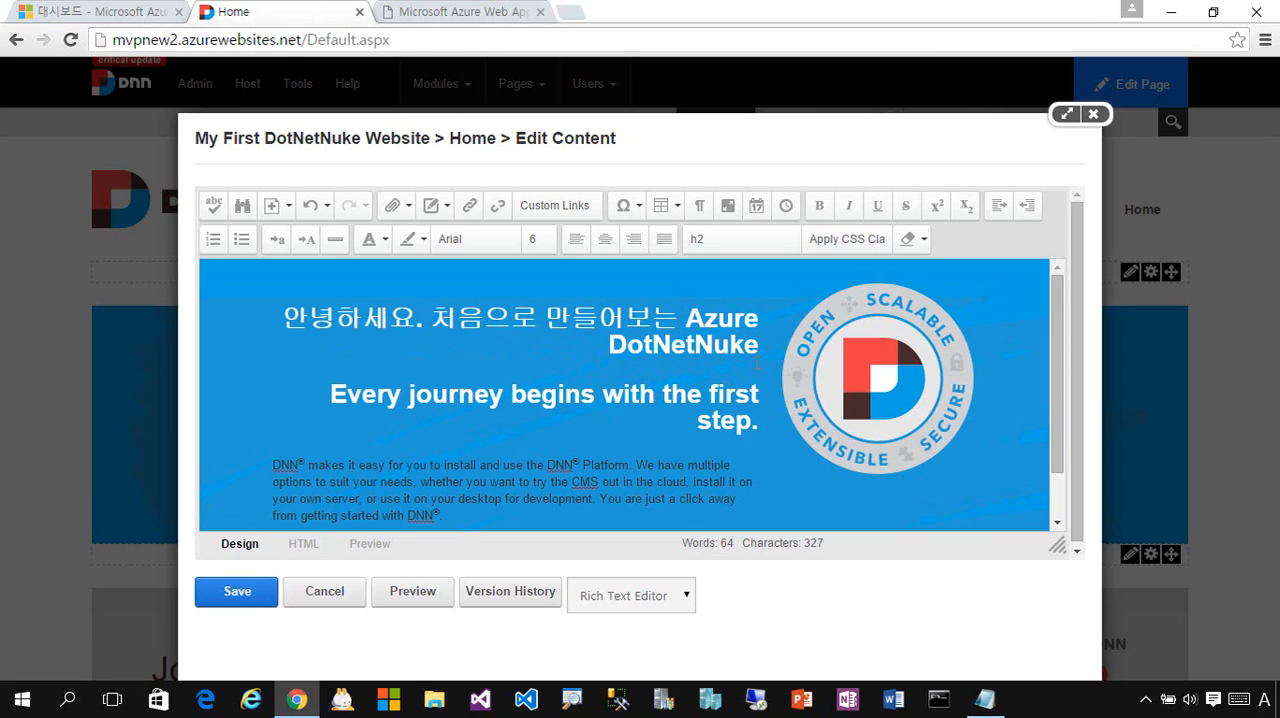
{"action": "left_click_drag", "start_coordinate": [788, 352], "coordinate": [358, 318]}
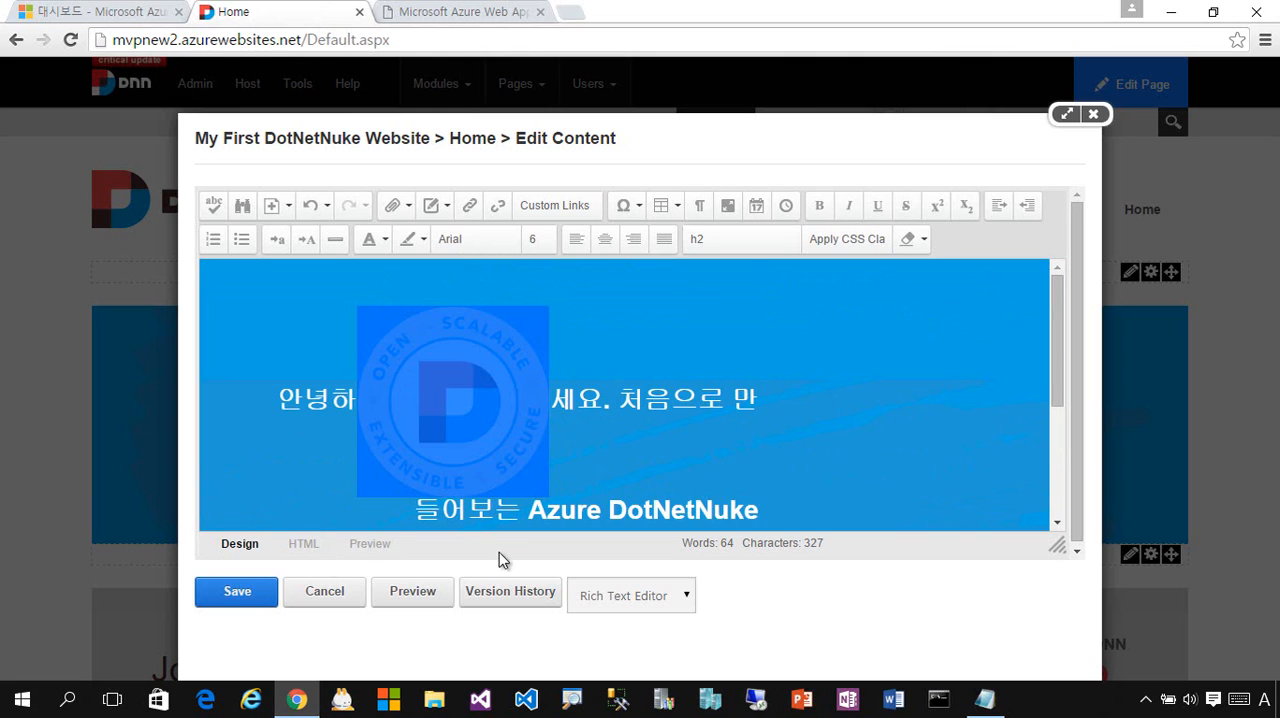
{"action": "key", "text": "ctrl+z"}
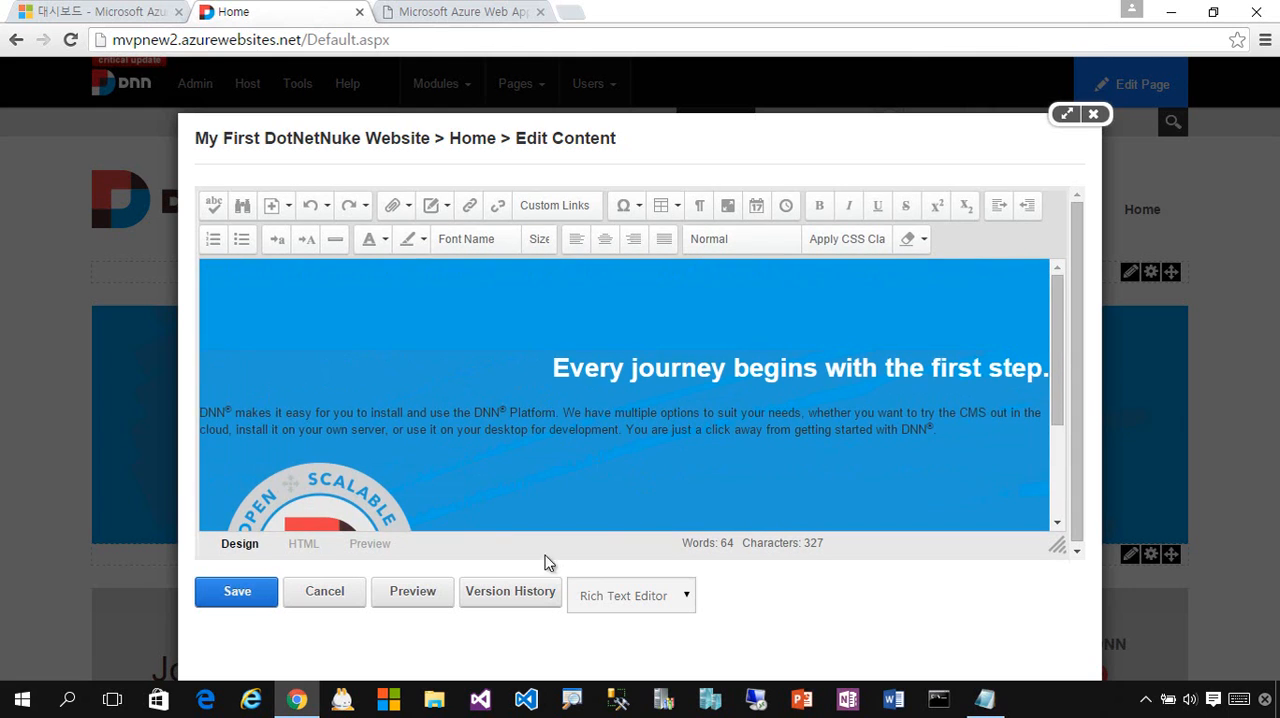
- Try to insert an empty line above the banner heading and cancel the content editing
{"action": "left_click", "coordinate": [583, 367]}
{"action": "key", "text": "Left"}
{"action": "key", "text": "Return"}
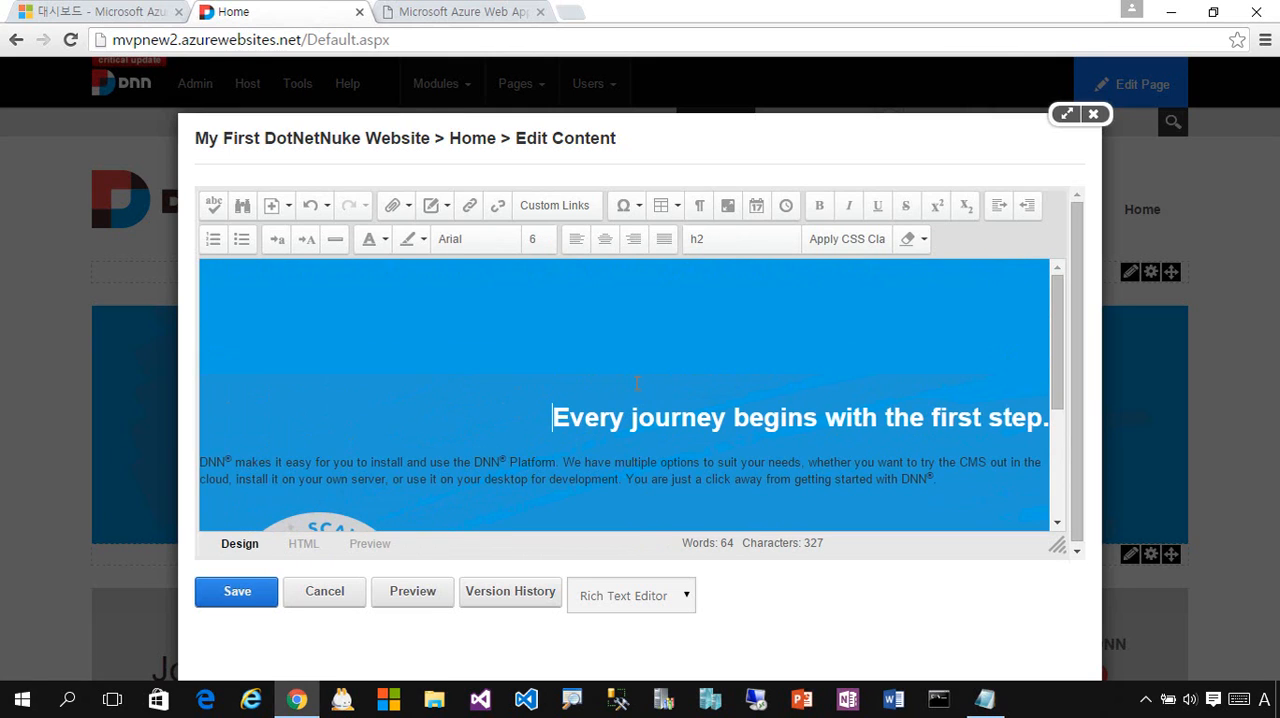
{"action": "scroll", "coordinate": [636, 382], "scroll_direction": "down", "scroll_amount": 2}
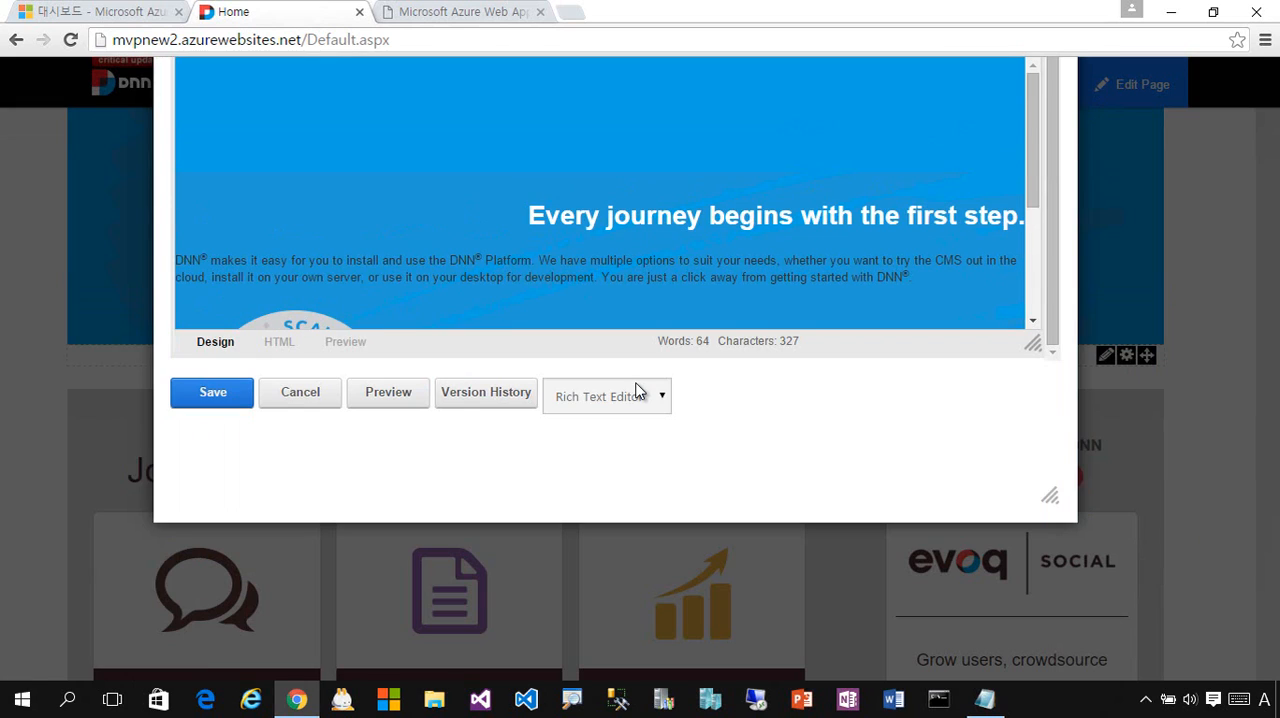
{"action": "left_click", "coordinate": [312, 398]}
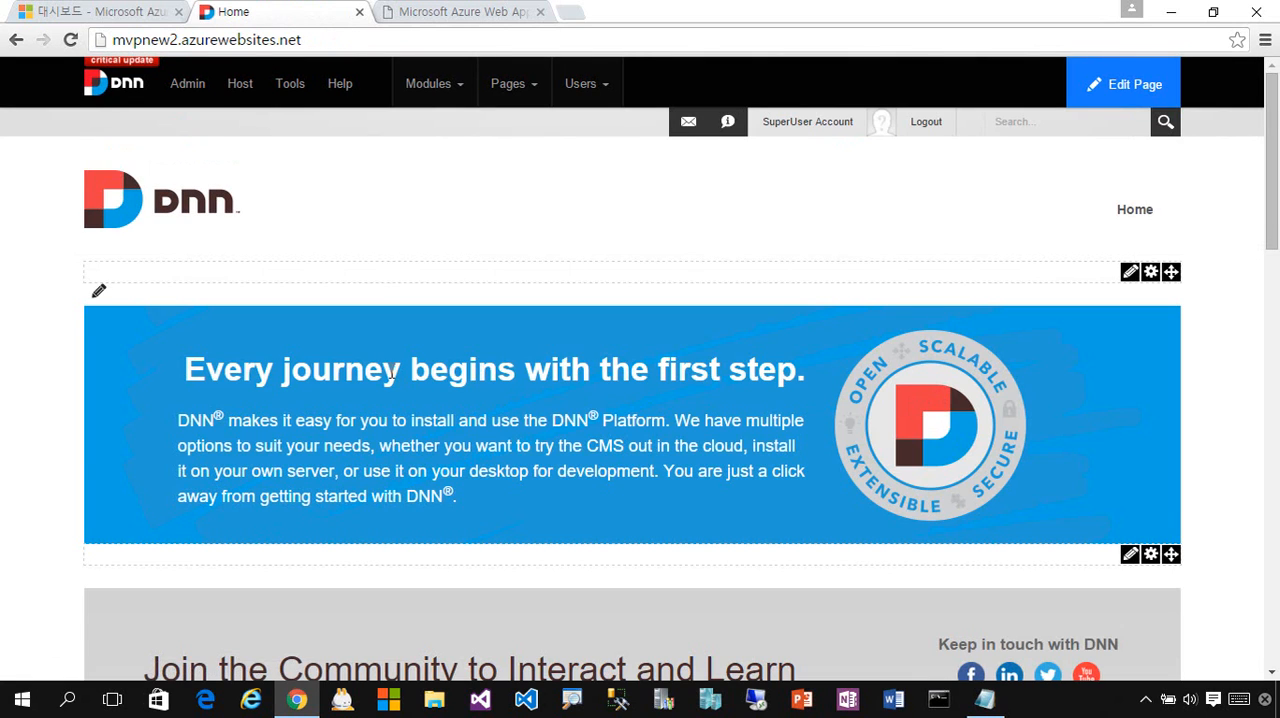
- Edit the banner inline, adding the heading line "Azure DotNetNuke 처음 설치" above "Every journey begins with the first step.", and save it
{"action": "left_click", "coordinate": [97, 292]}
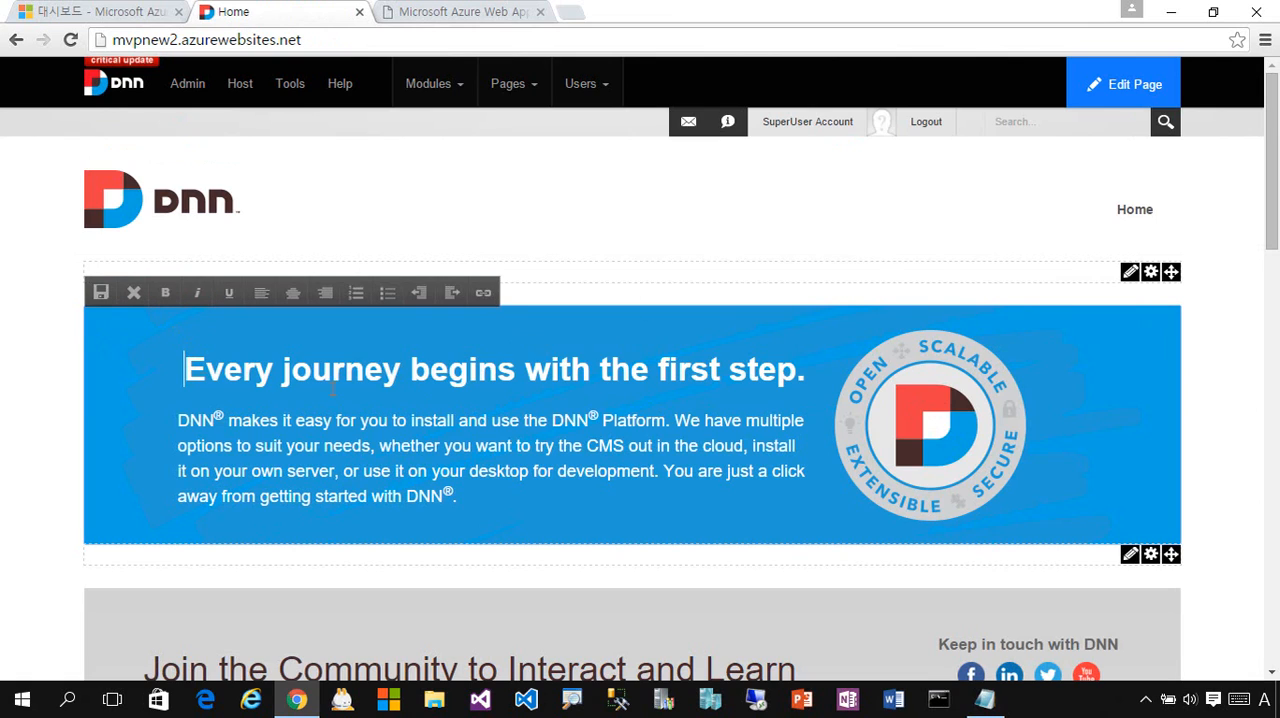
{"action": "key", "text": "Return"}
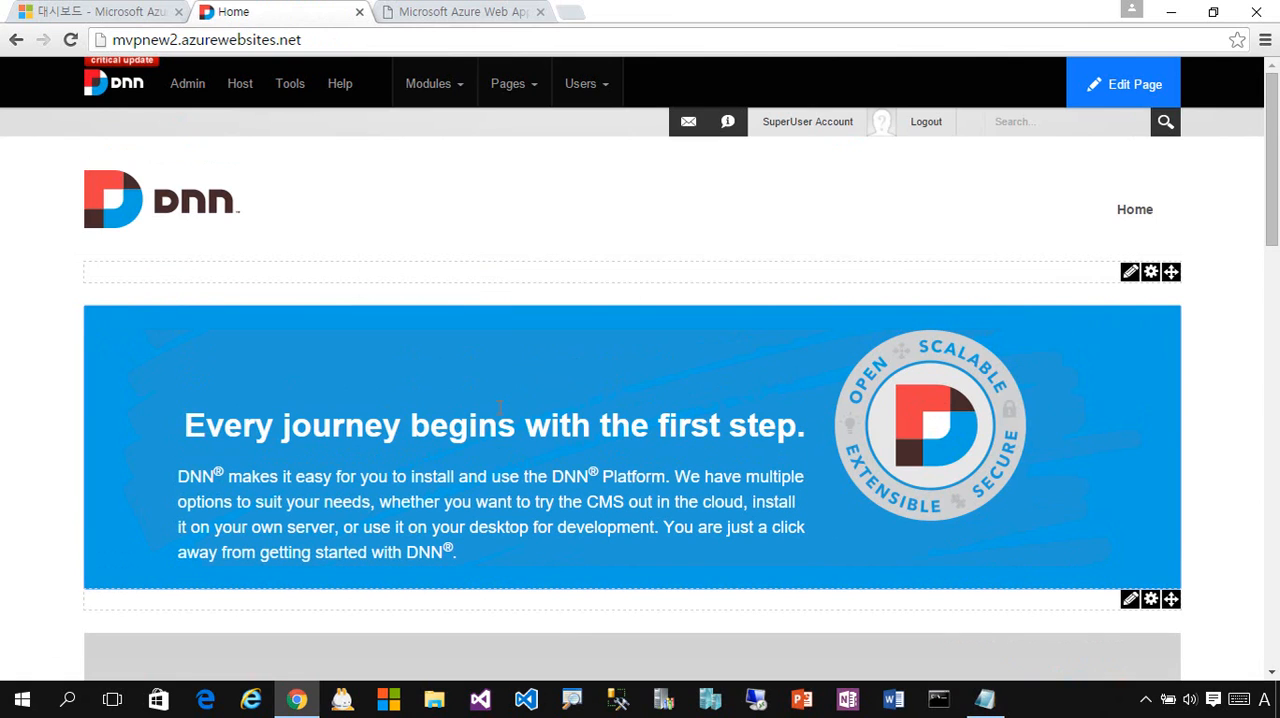
{"action": "type", "text": "Azure DotNe"}
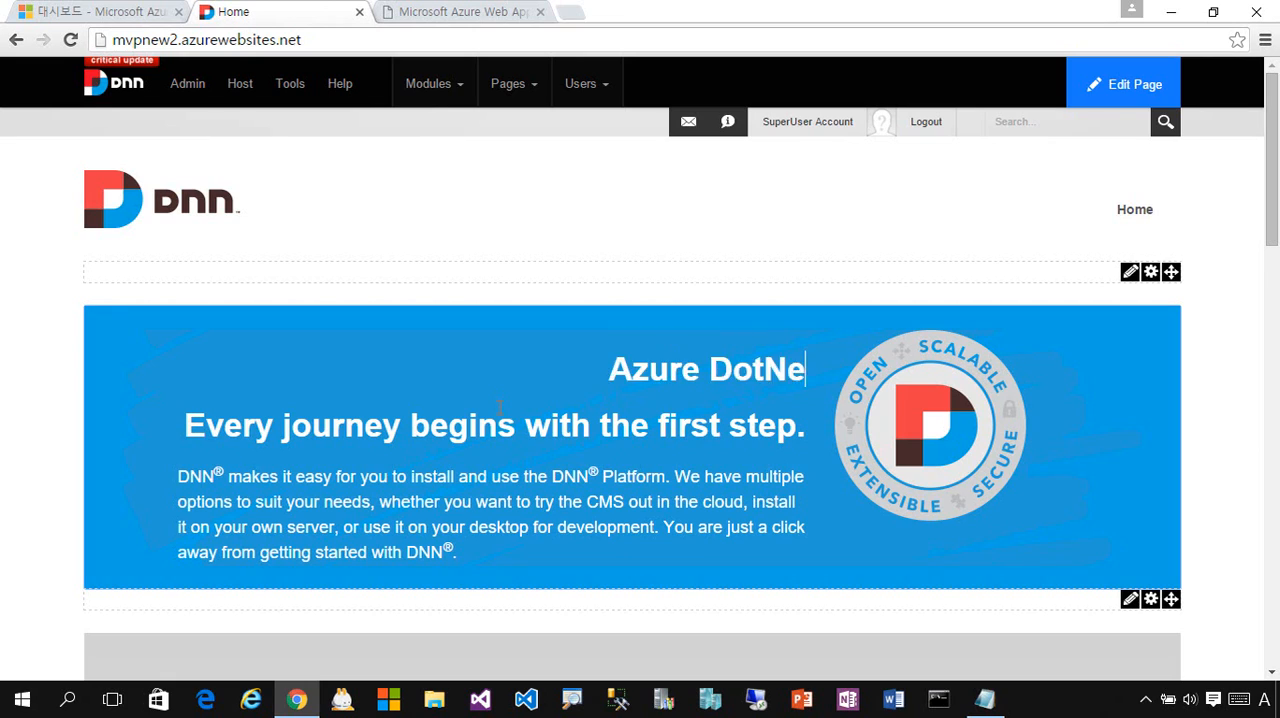
{"action": "type", "text": "tNuke"}
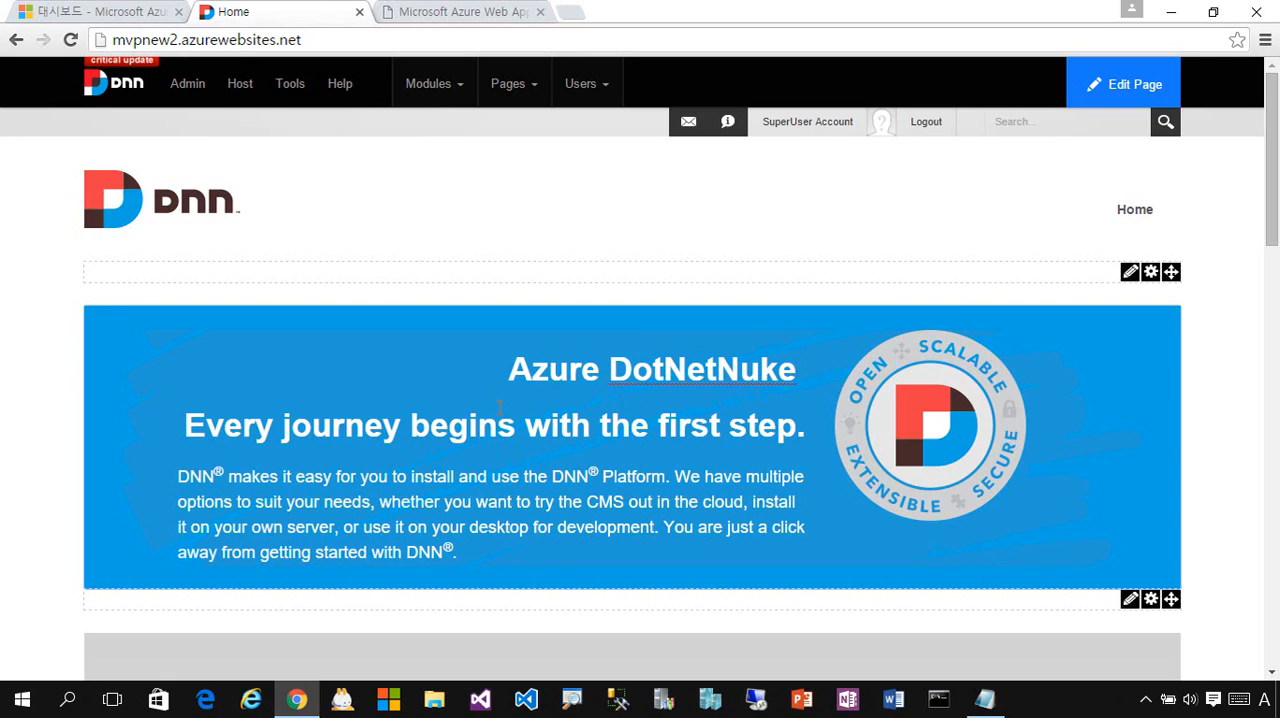
{"action": "key", "text": "Hangul"}
{"action": "type", "text": "처음 설치"}
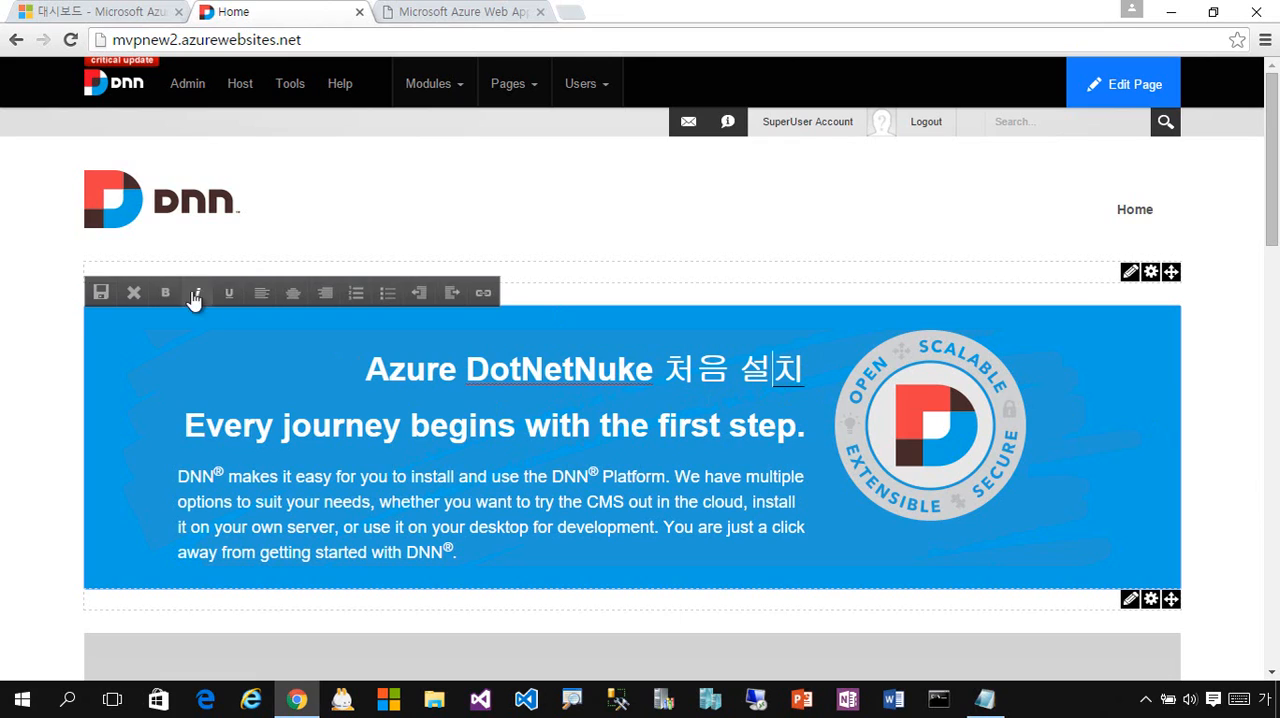
{"action": "left_click", "coordinate": [101, 293]}
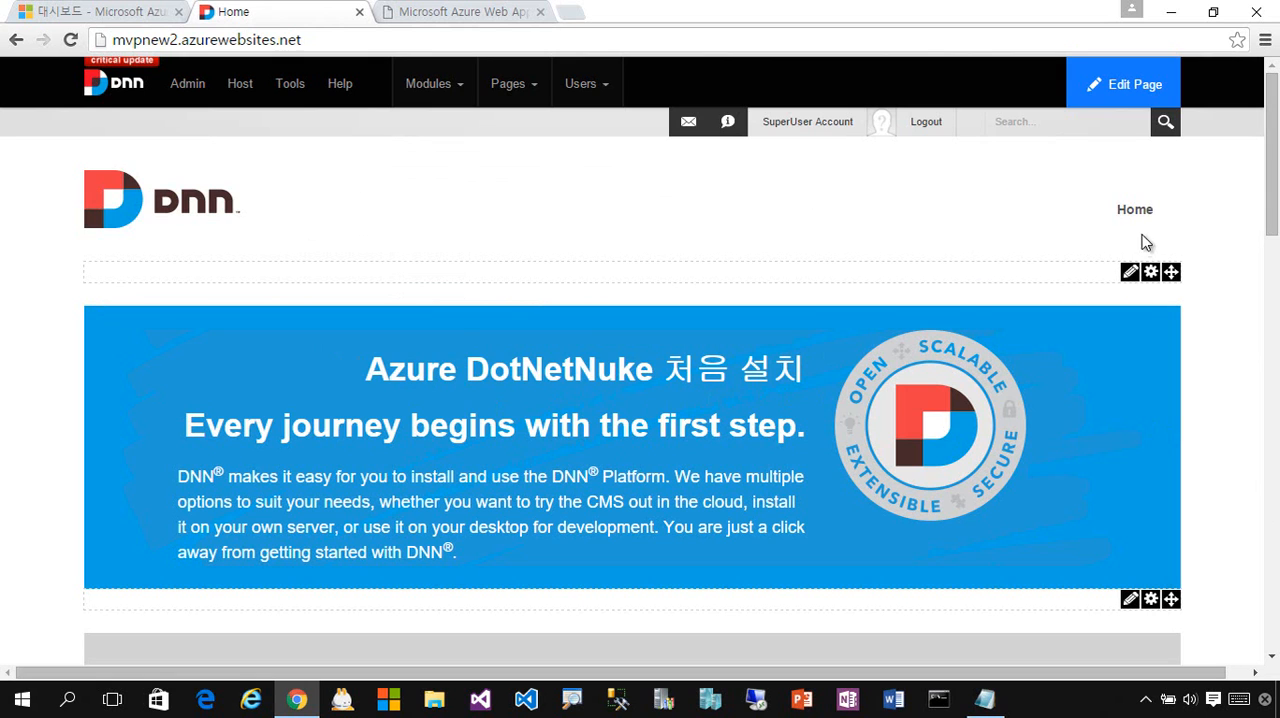
- Browse the modules available for the Home page and add a new HTML module above the blue banner
{"action": "left_click_drag", "start_coordinate": [1270, 204], "coordinate": [1267, 148]}
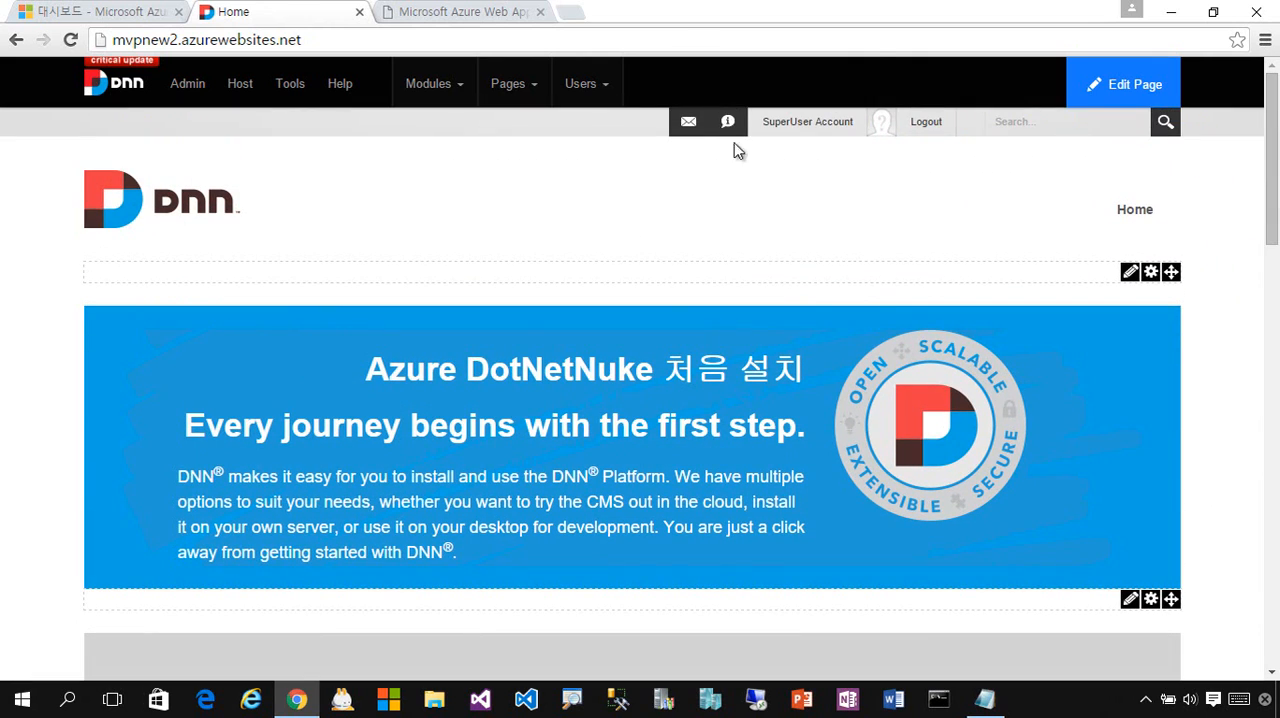
{"action": "mouse_move", "coordinate": [437, 90]}
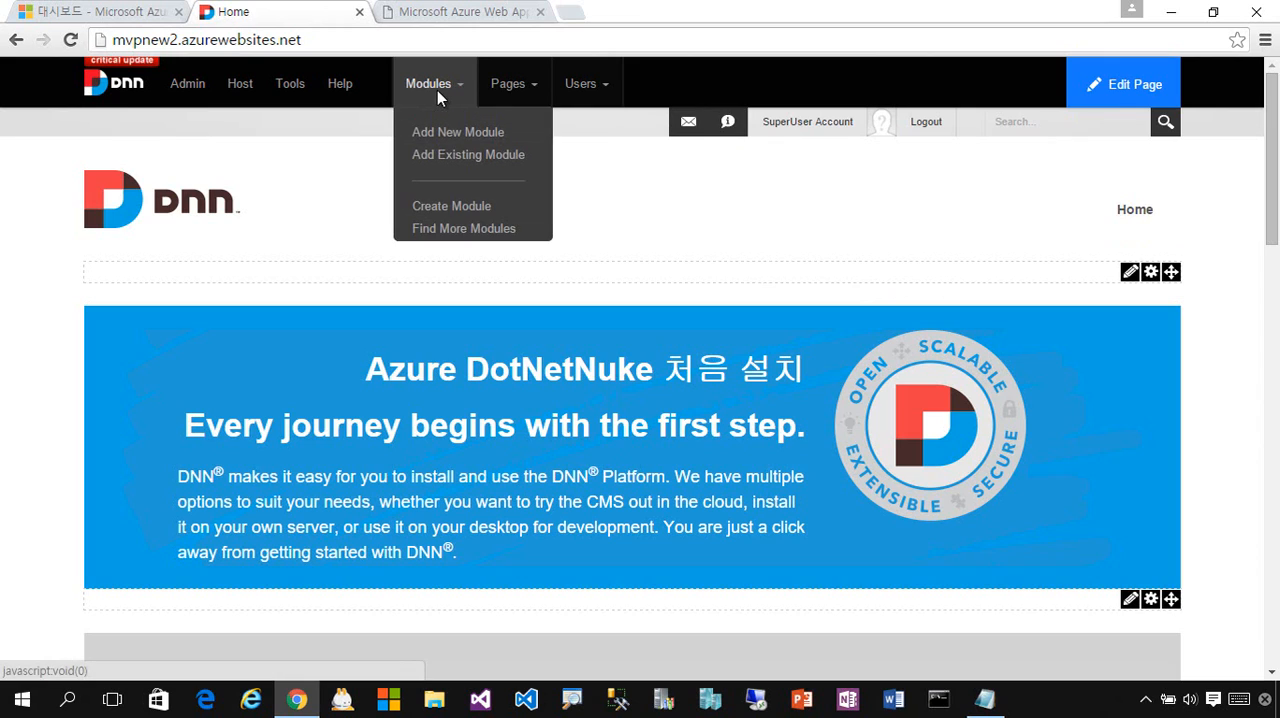
{"action": "left_click", "coordinate": [465, 140]}
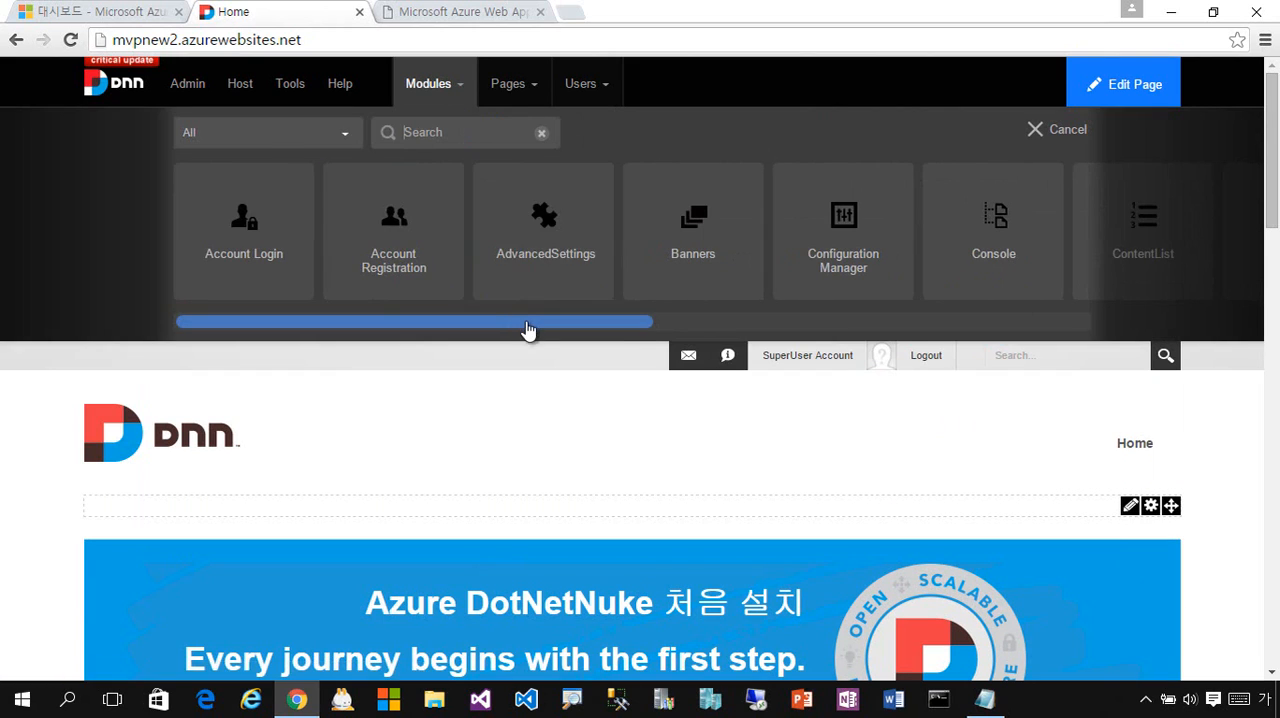
{"action": "left_click_drag", "start_coordinate": [556, 331], "coordinate": [1070, 321]}
{"action": "left_click", "coordinate": [921, 325]}
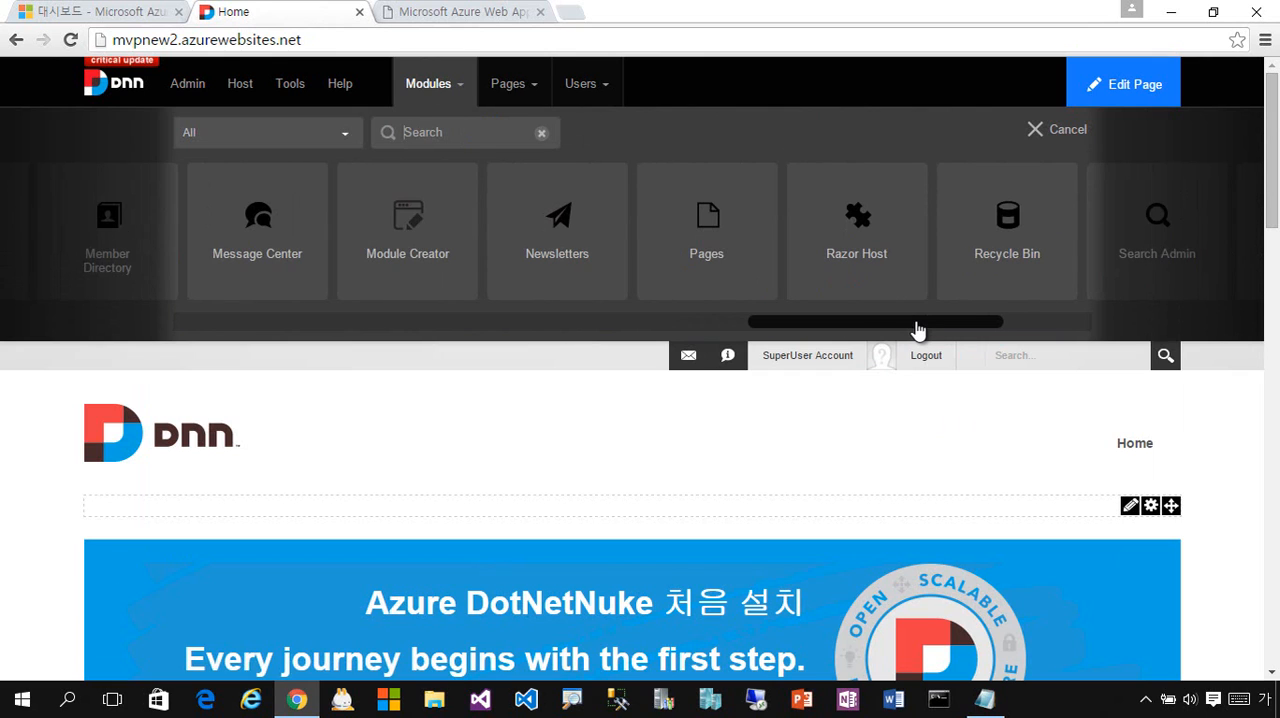
{"action": "left_click_drag", "start_coordinate": [918, 330], "coordinate": [1006, 326]}
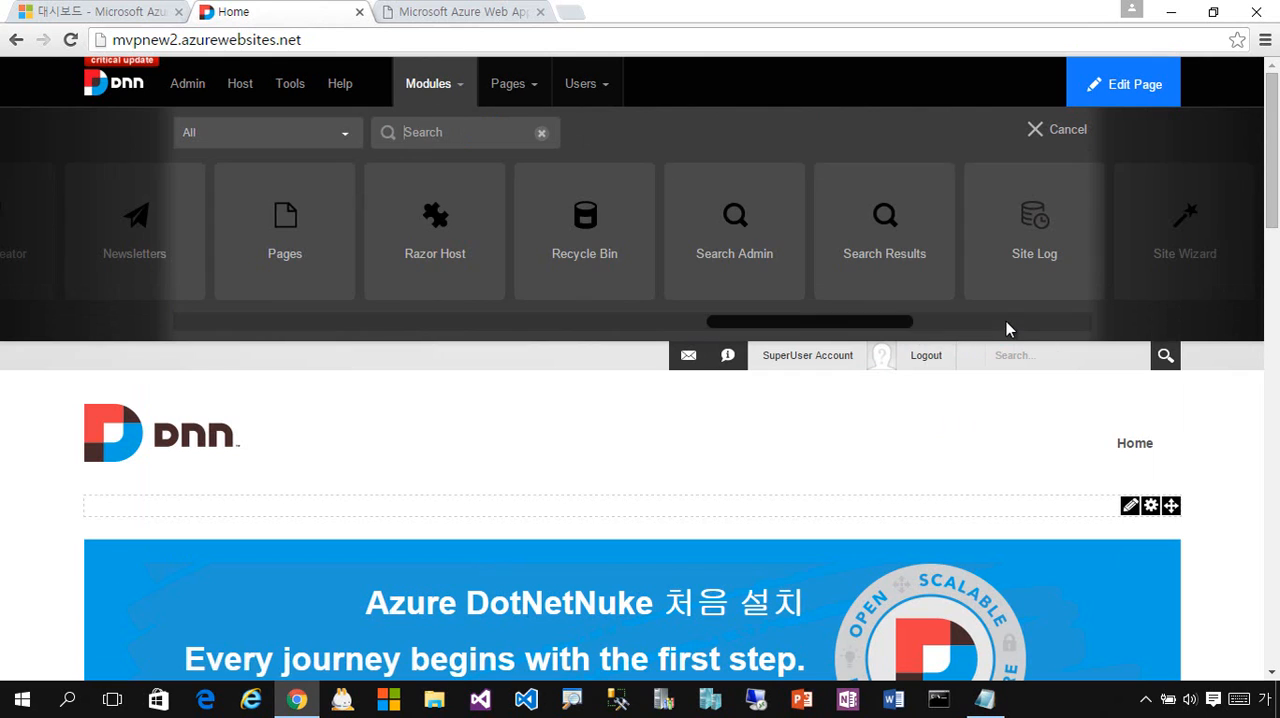
{"action": "left_click", "coordinate": [998, 328]}
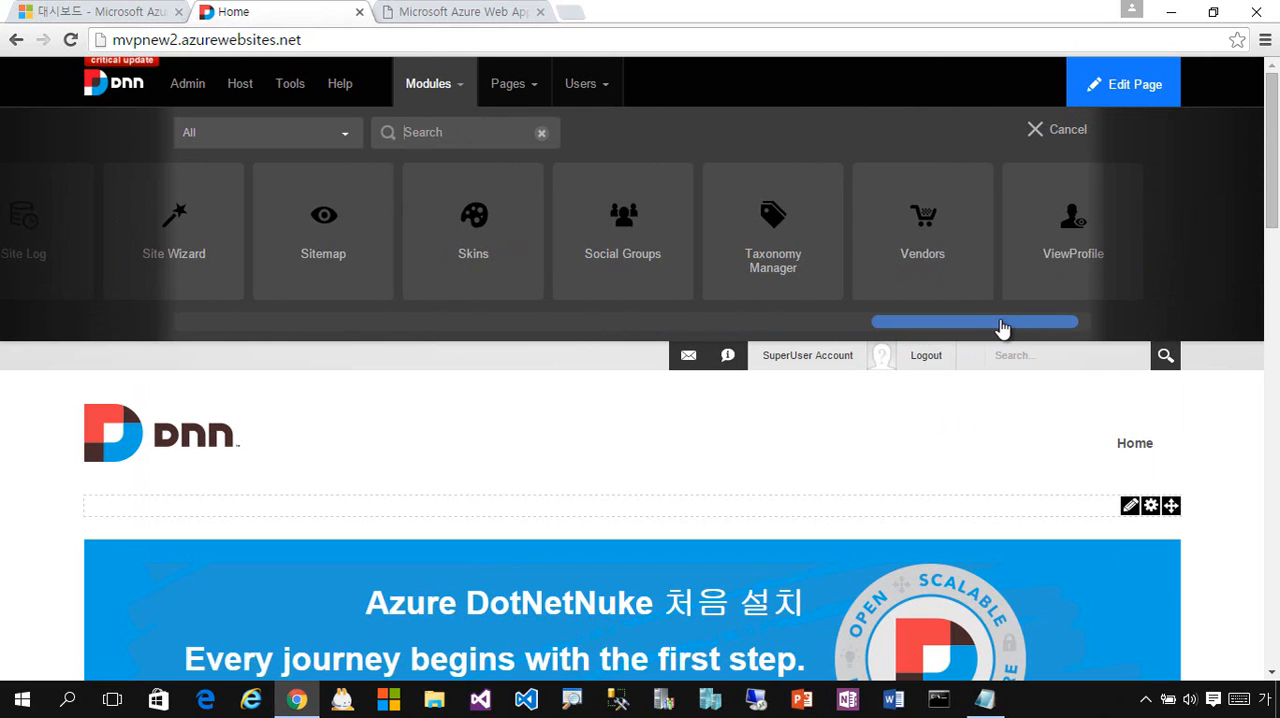
{"action": "left_click_drag", "start_coordinate": [1009, 329], "coordinate": [529, 331]}
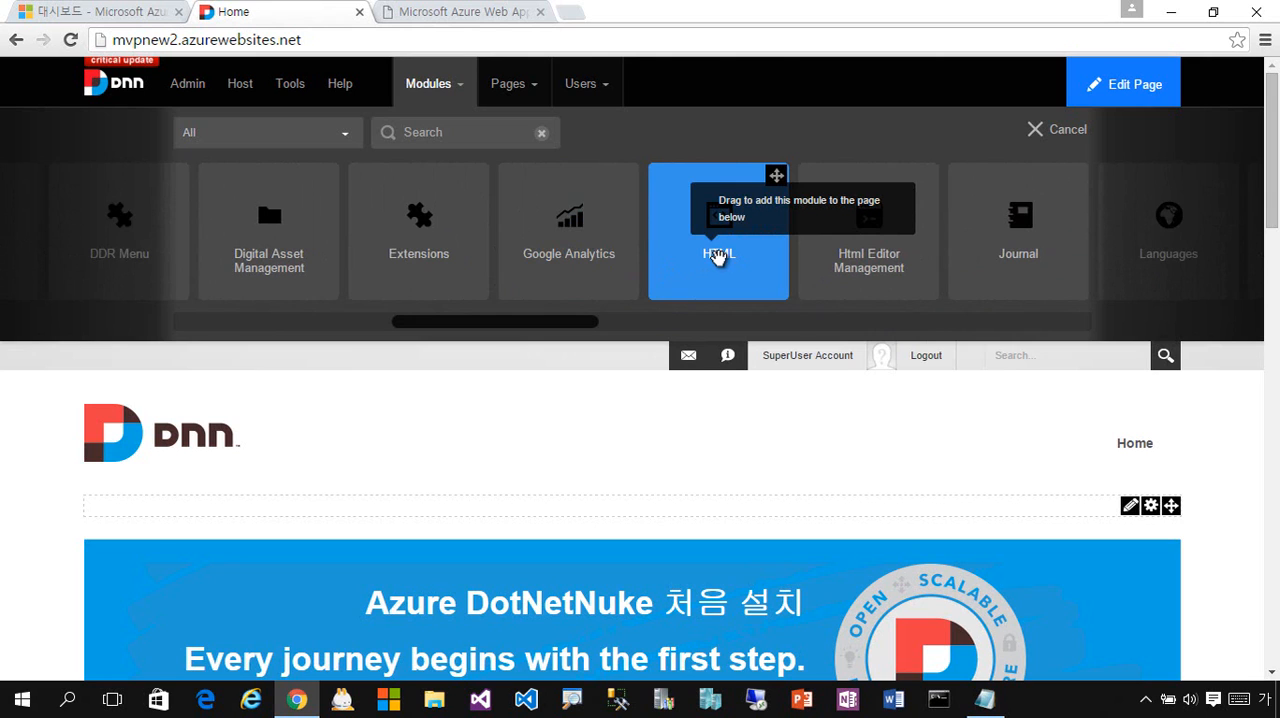
{"action": "left_click_drag", "start_coordinate": [718, 255], "coordinate": [222, 538]}
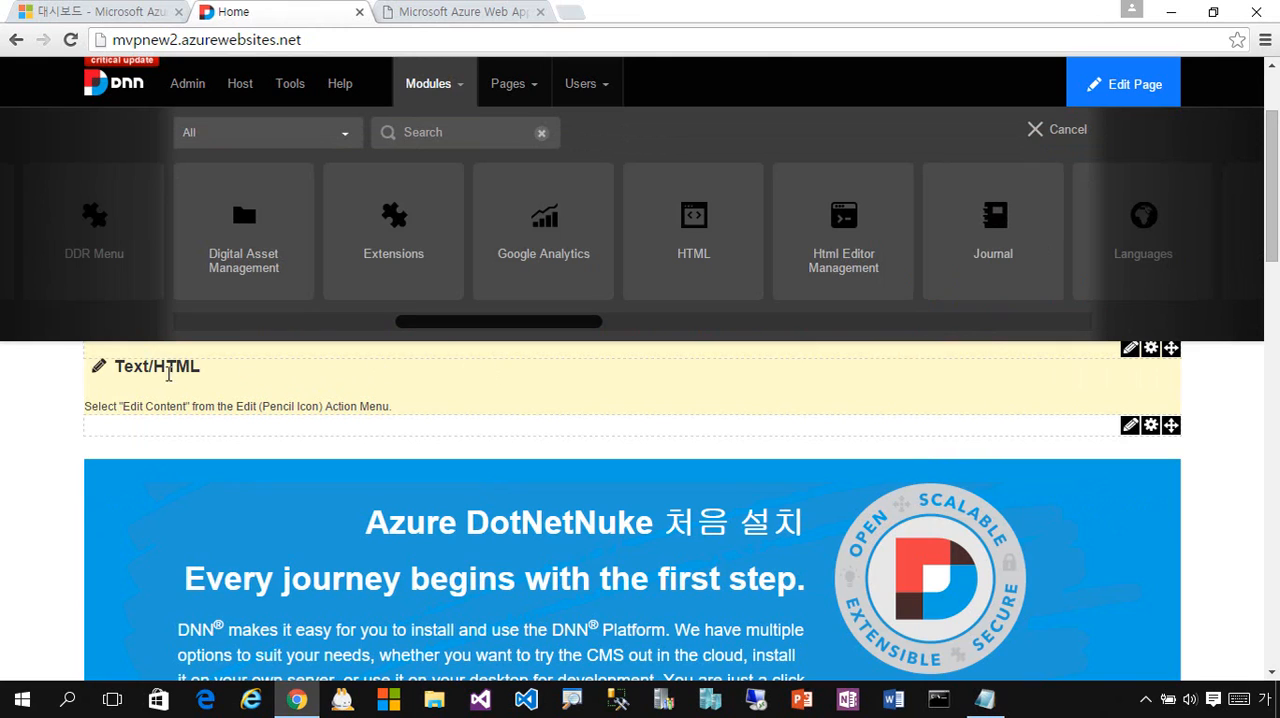
- Rename the new HTML module's title to "HTML 모듈을 사용해서 페이지 꾸미기" and save it
{"action": "left_click", "coordinate": [101, 368]}
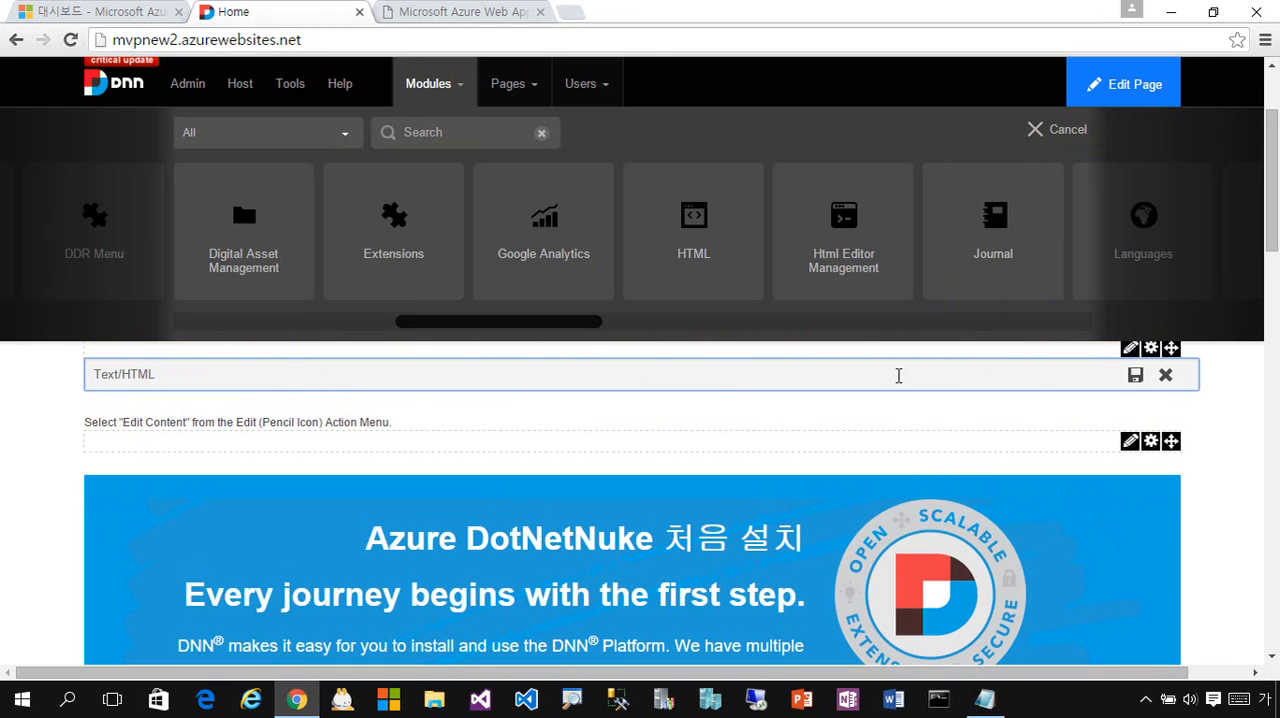
{"action": "left_click_drag", "start_coordinate": [215, 381], "coordinate": [28, 380]}
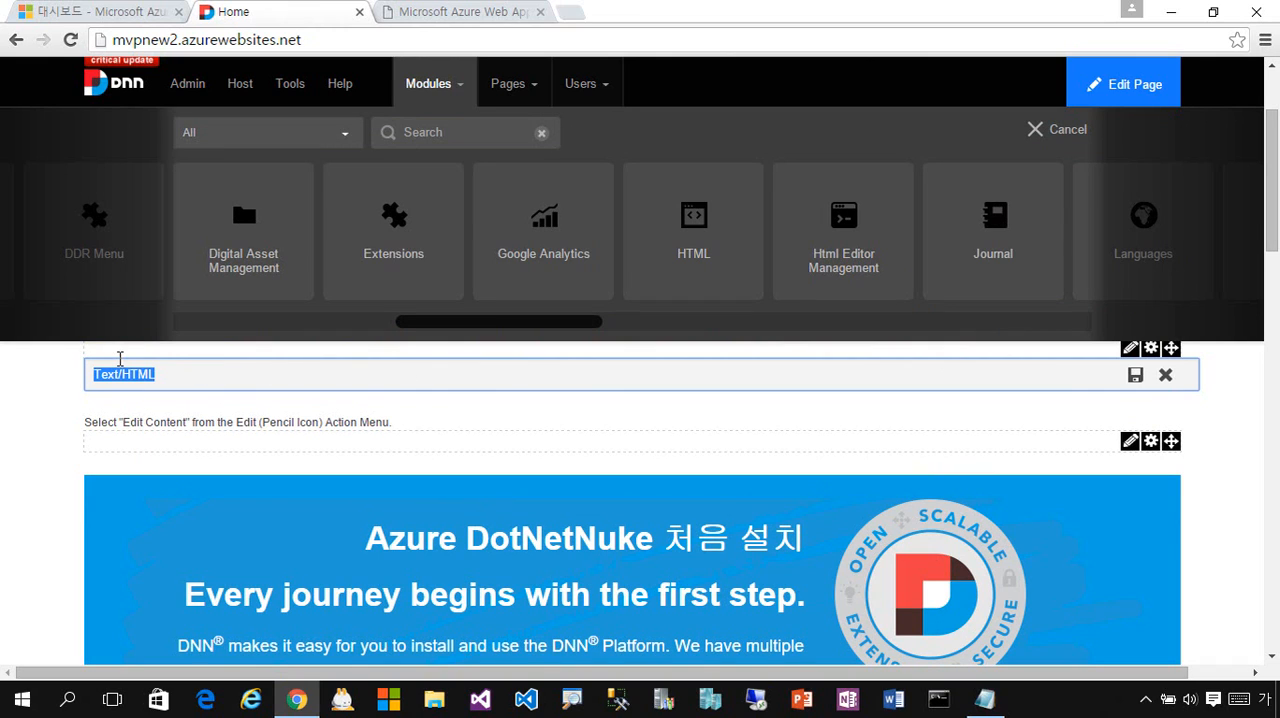
{"action": "type", "text": "HTML 모듈은"}
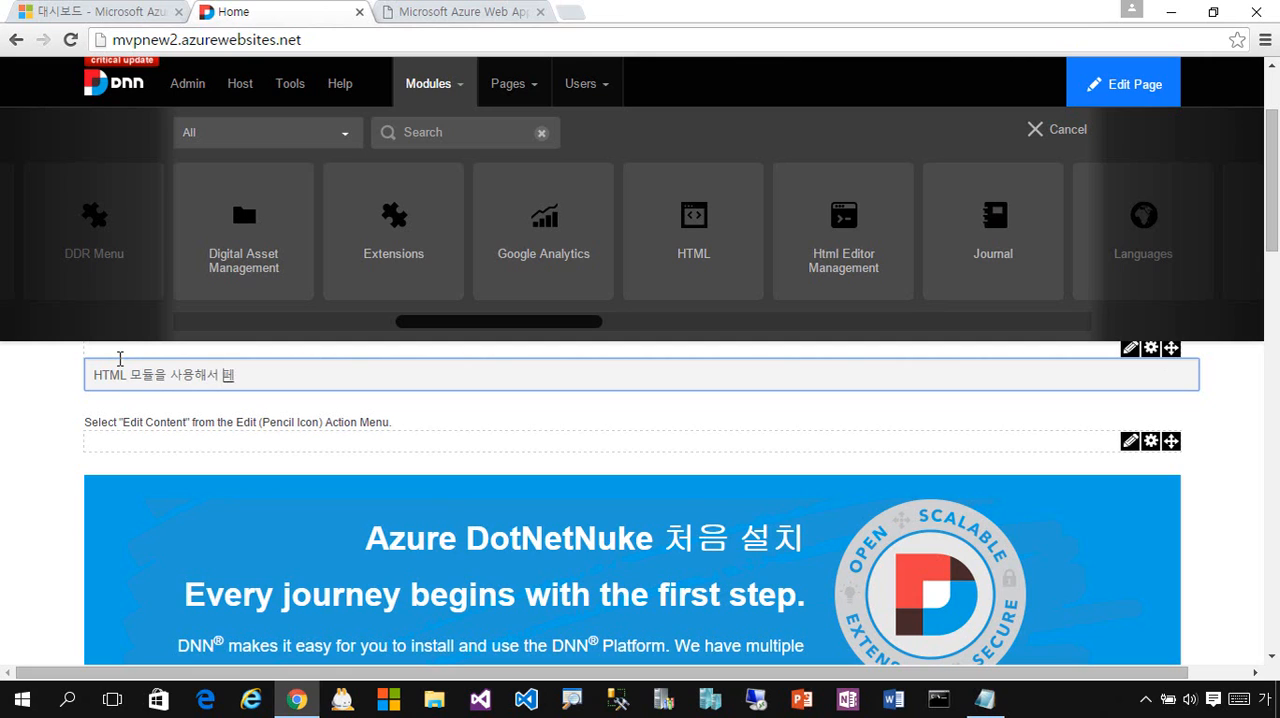
{"action": "type", "text": " 사용해서 페이지 꾸미기"}
{"action": "left_click", "coordinate": [1136, 376]}
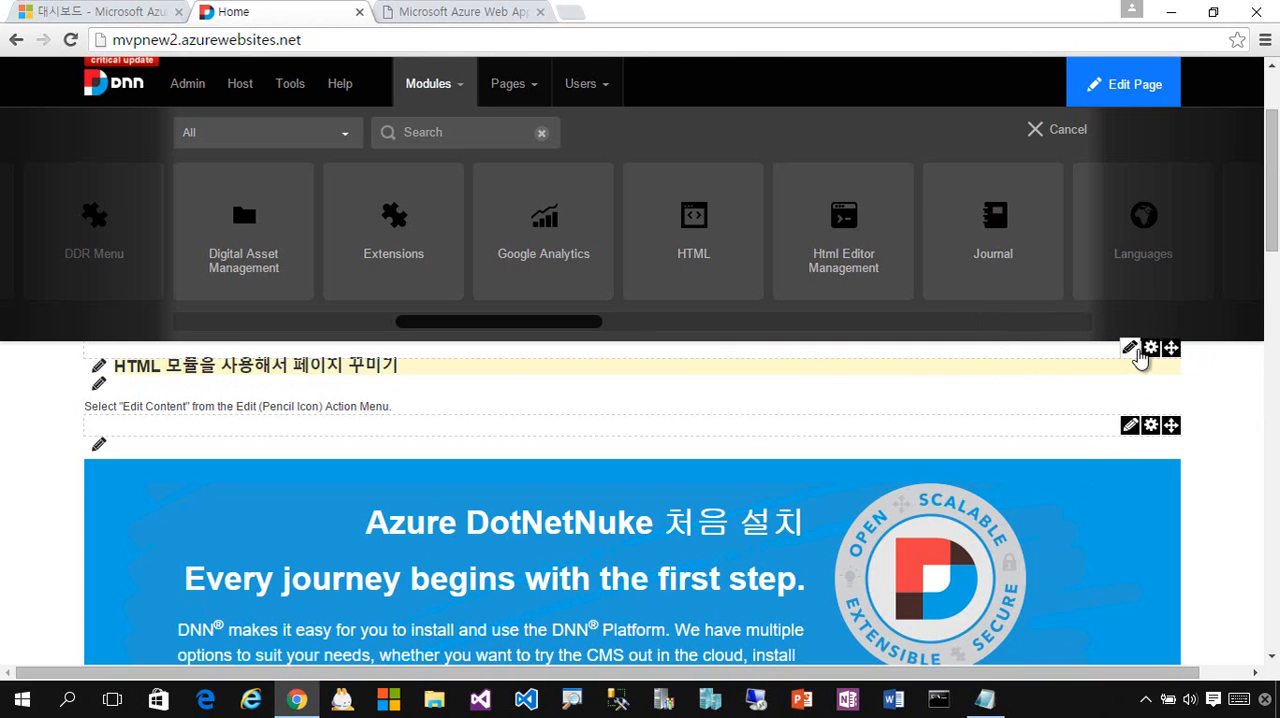
- Replace the HTML module's content with the spaced lines "안녕하세요.", "반갑습니다." and "또 만나요." and save it
{"action": "mouse_move", "coordinate": [1134, 354]}
{"action": "left_click", "coordinate": [1051, 376]}
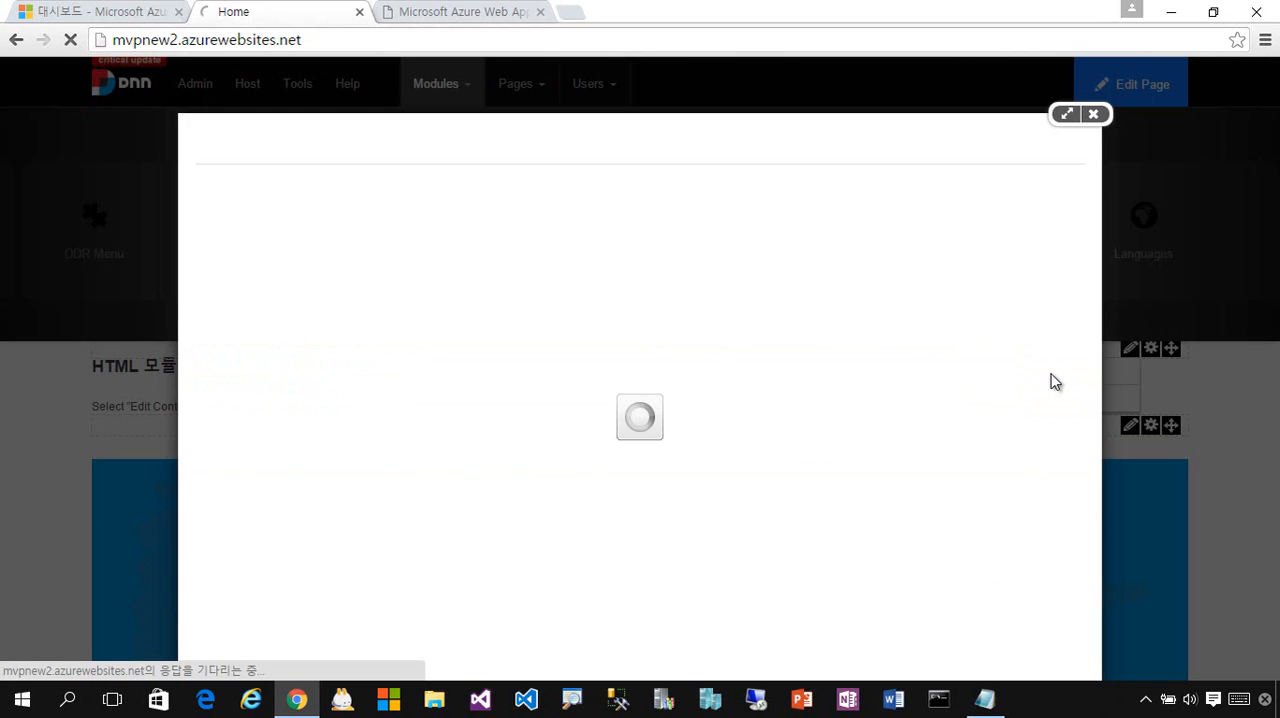
{"action": "key", "text": "ctrl+a"}
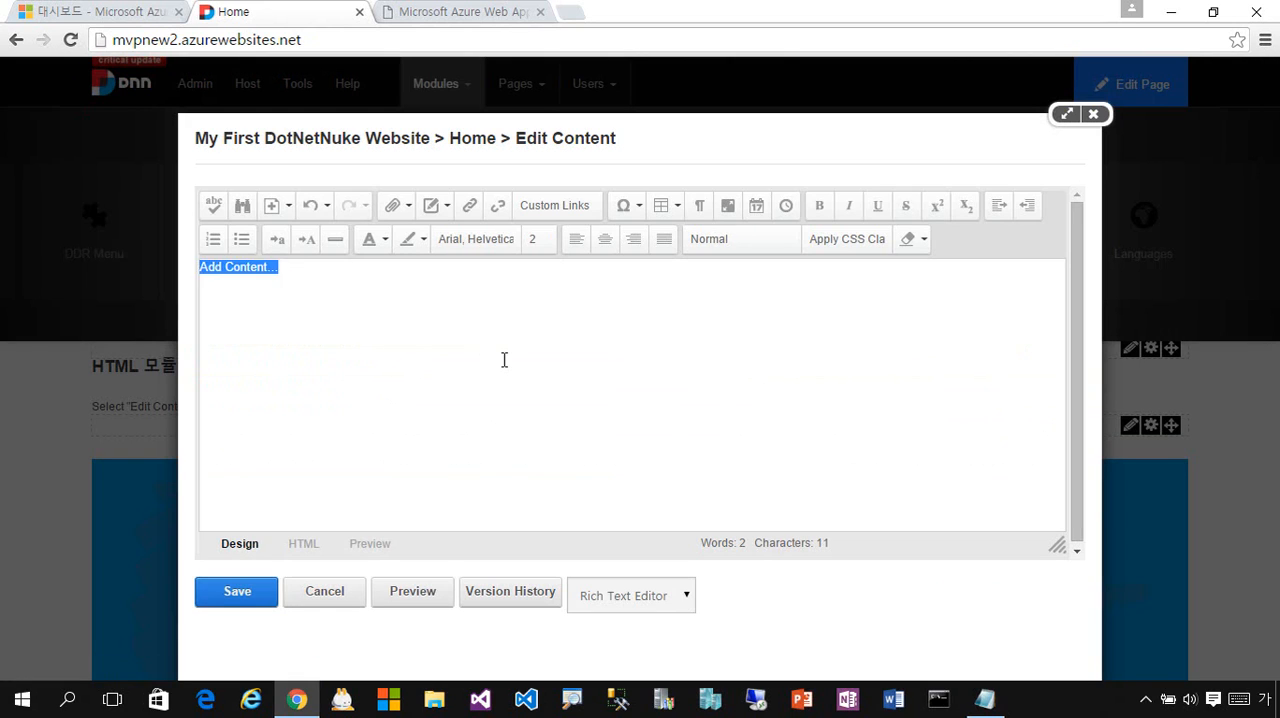
{"action": "type", "text": "안녕하세요"}
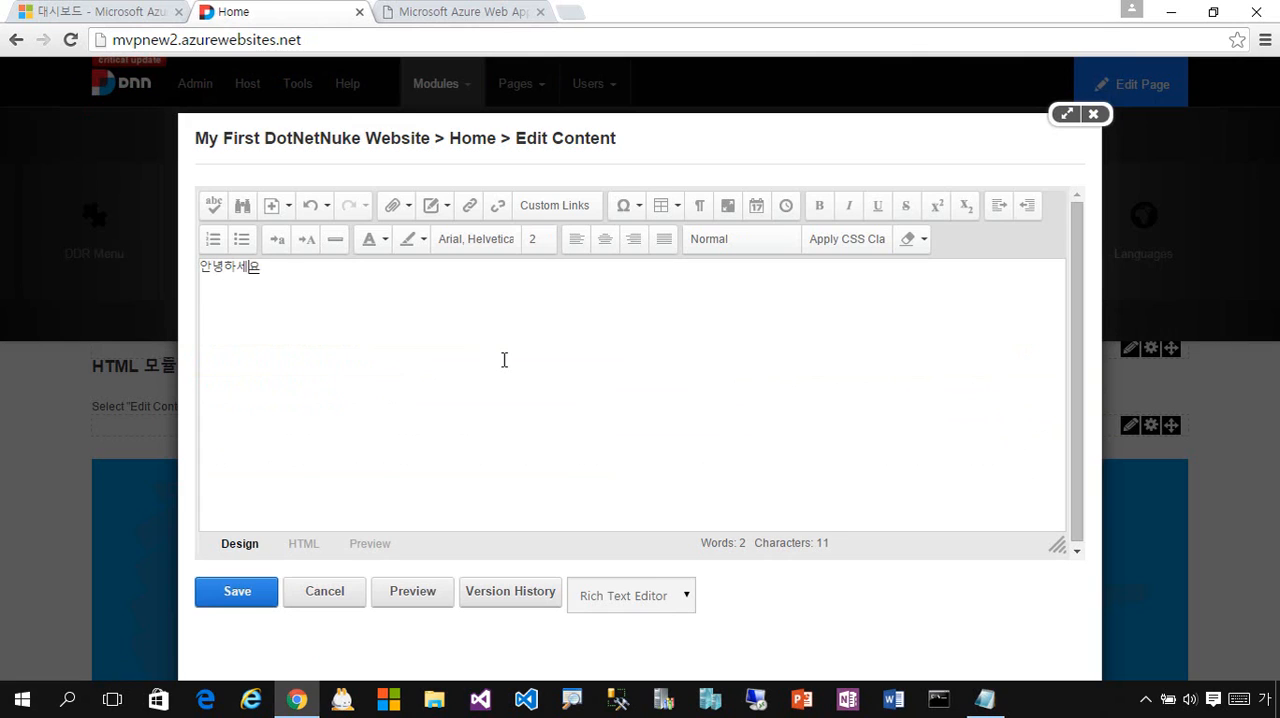
{"action": "type", "text": "."}
{"action": "key", "text": "Return"}
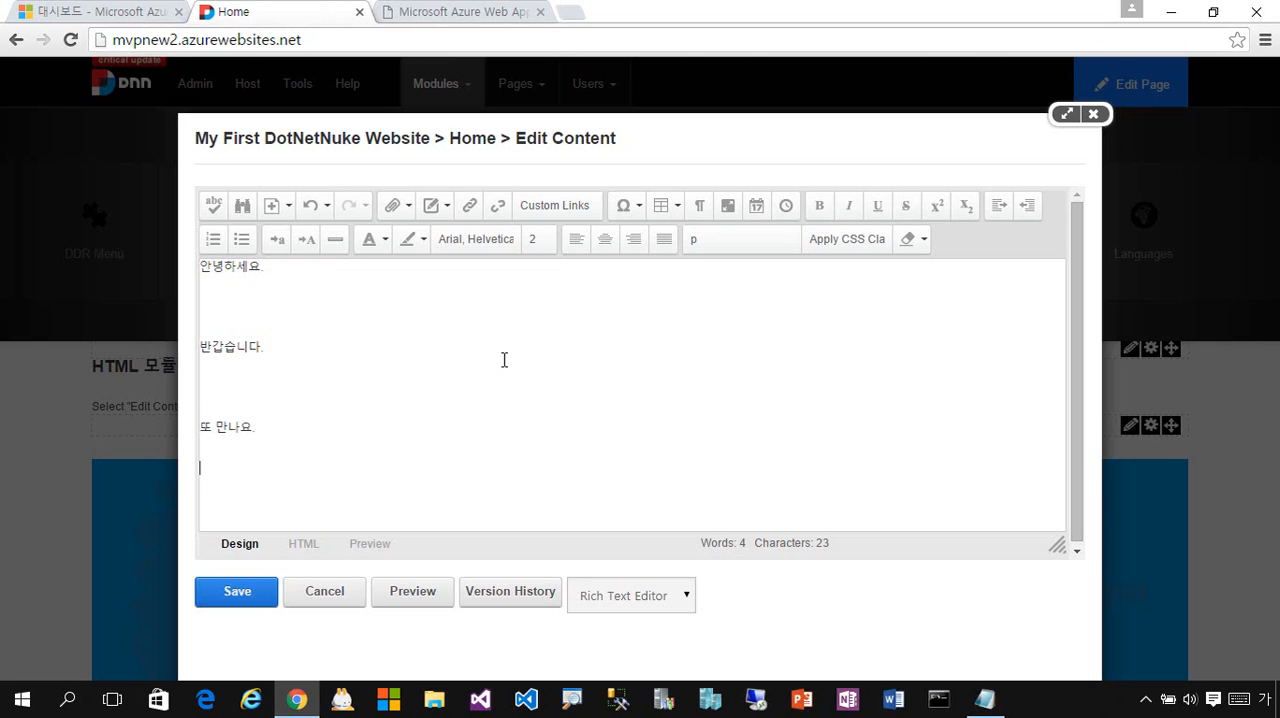
{"action": "left_click", "coordinate": [268, 600]}
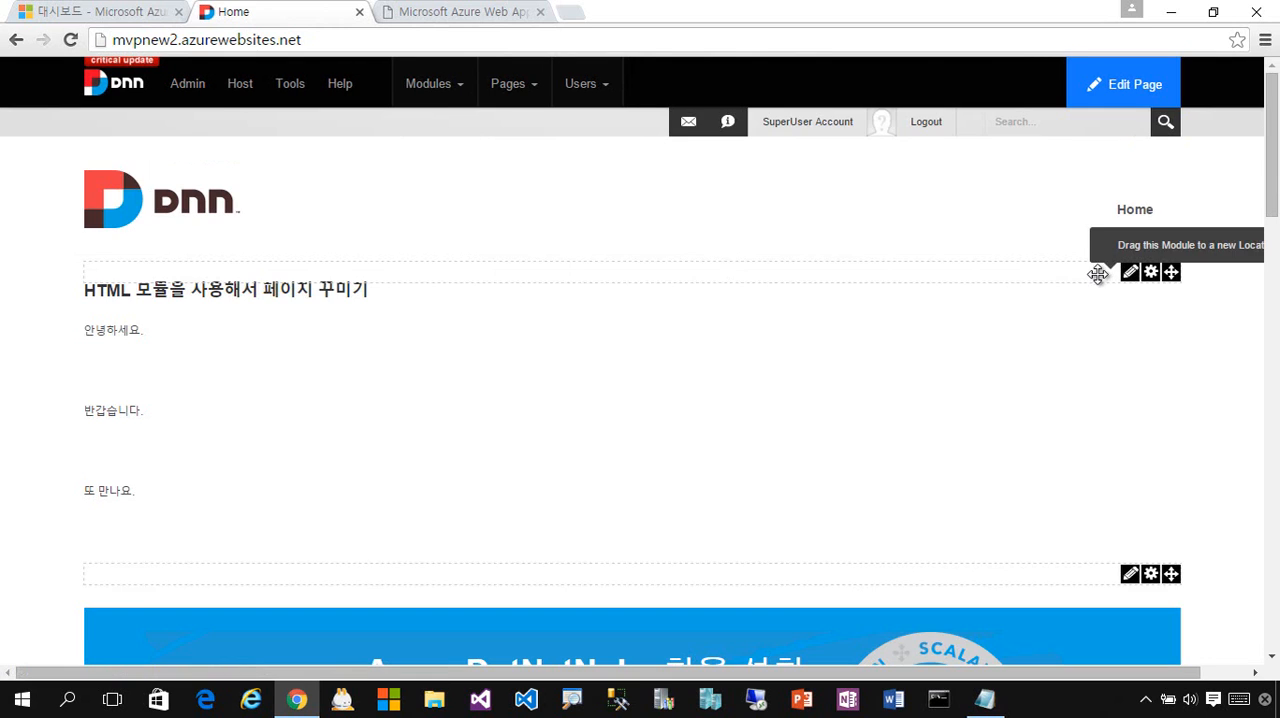
- Log out of the DNN site and review the banner heading and the new module's text on the public Home page
{"action": "left_click", "coordinate": [926, 122]}
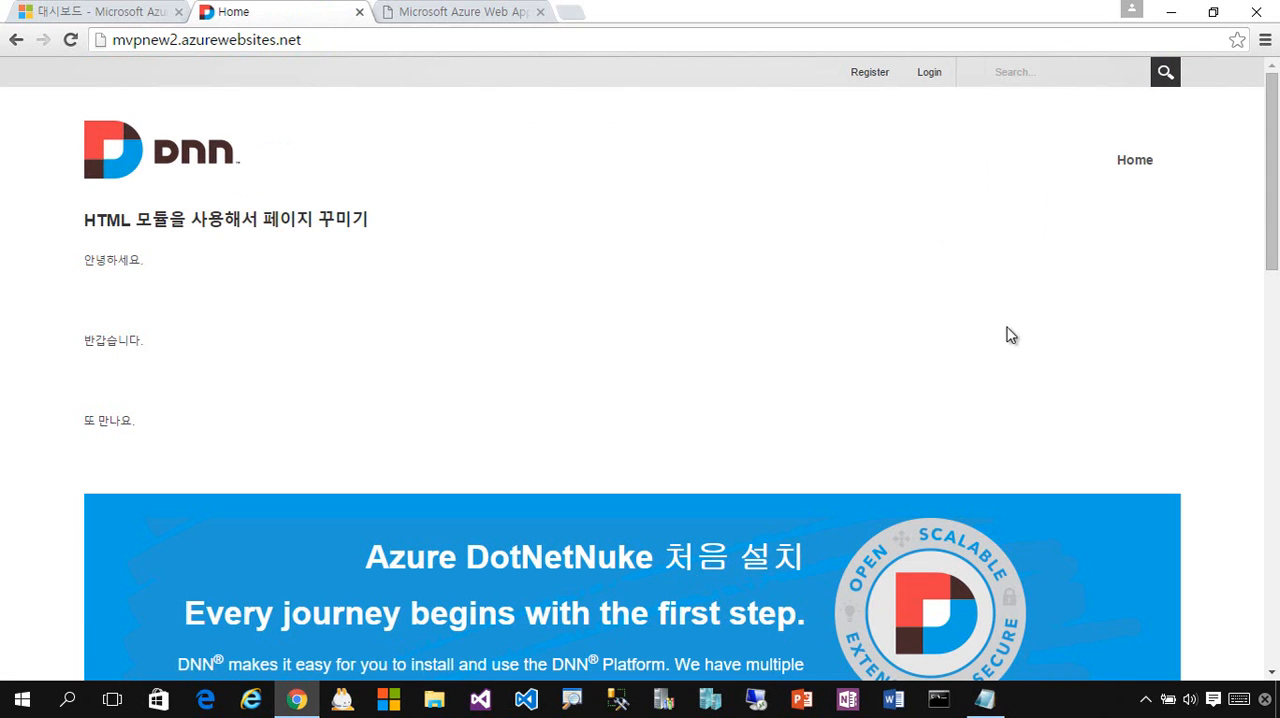
{"action": "left_click_drag", "start_coordinate": [1263, 218], "coordinate": [1263, 335]}
{"action": "left_click_drag", "start_coordinate": [773, 338], "coordinate": [362, 340]}
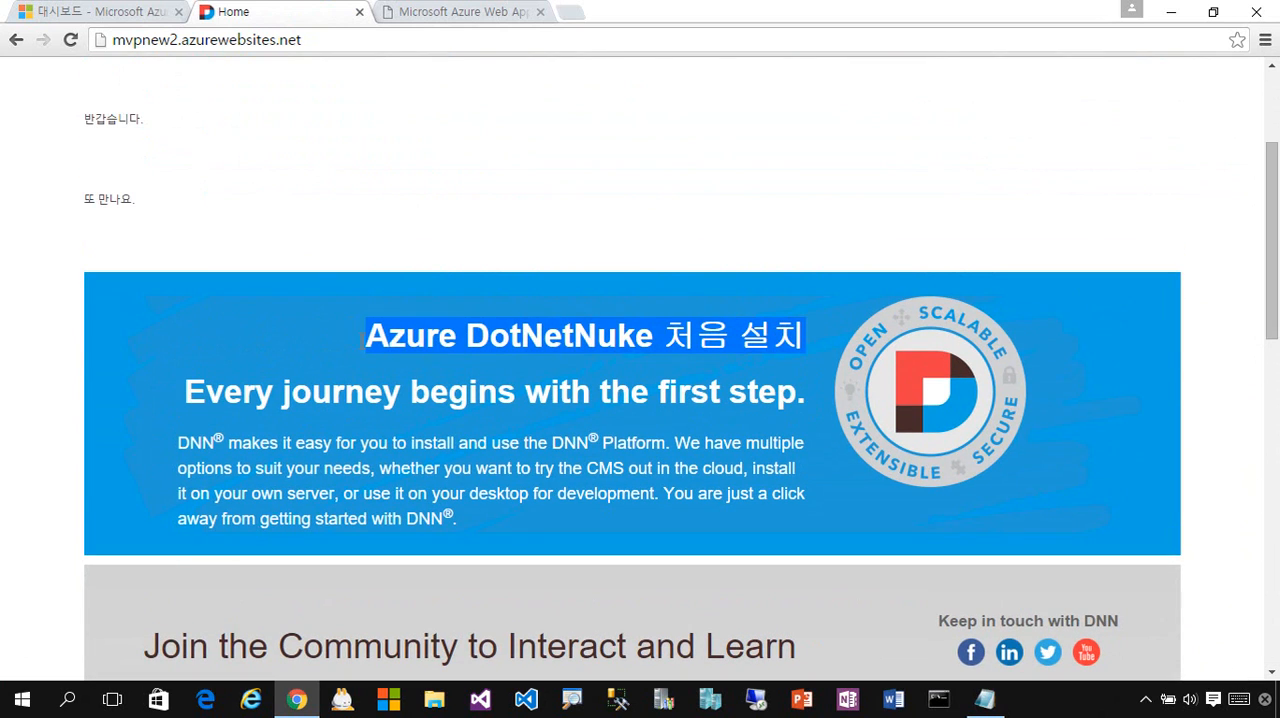
{"action": "left_click", "coordinate": [290, 218]}
{"action": "scroll", "coordinate": [590, 280], "scroll_direction": "up", "scroll_amount": 2}
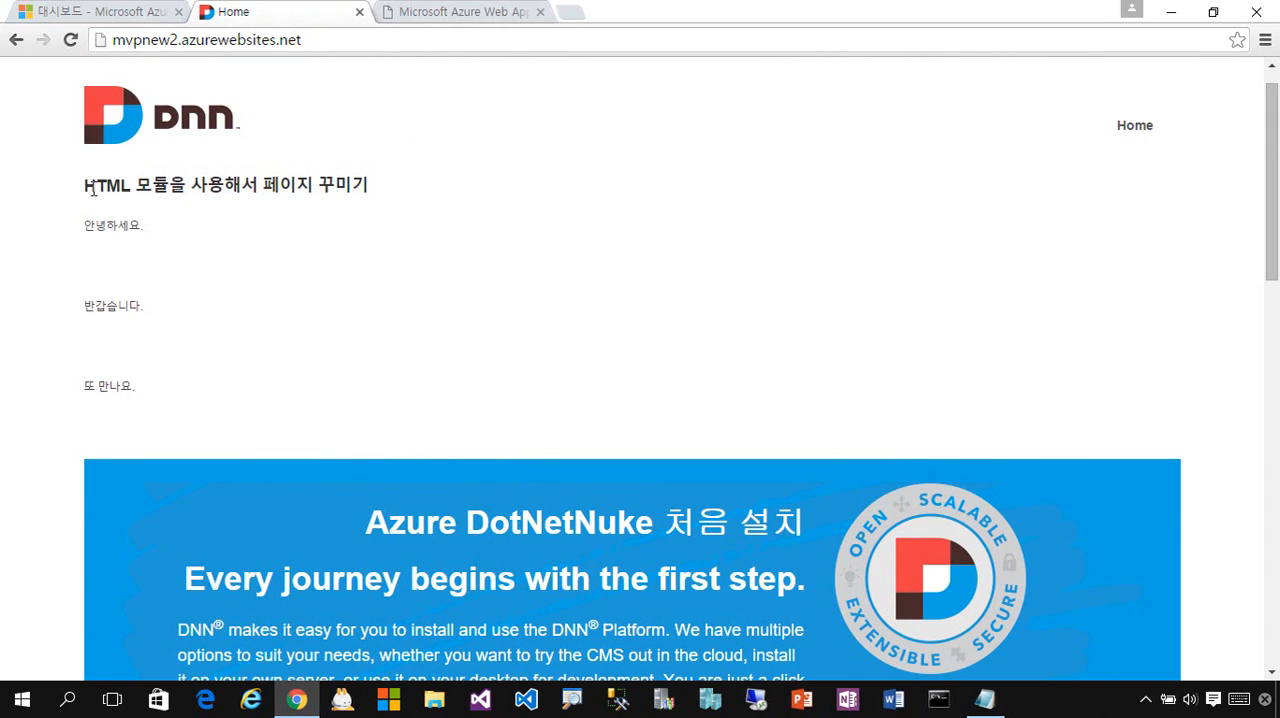
{"action": "left_click_drag", "start_coordinate": [92, 190], "coordinate": [380, 194]}
{"action": "left_click_drag", "start_coordinate": [166, 428], "coordinate": [81, 224]}
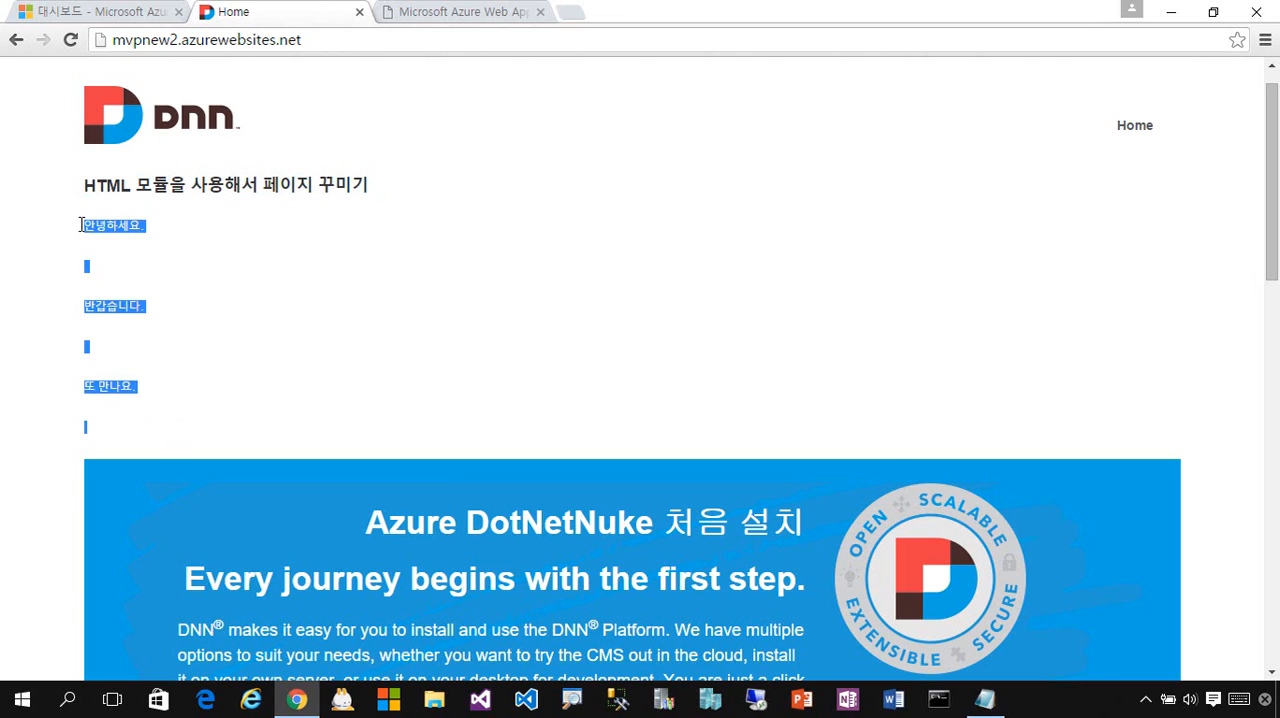
{"action": "left_click", "coordinate": [771, 417]}
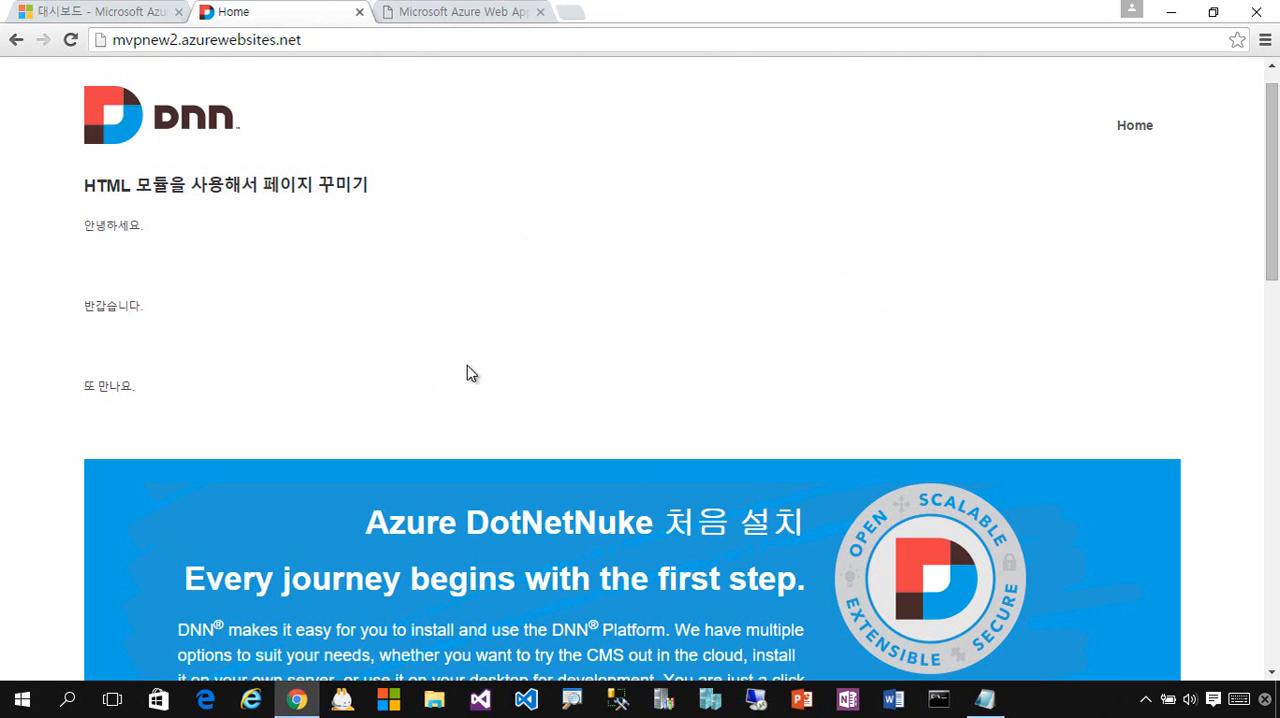
- Examine the HTML module's title and body text together with the mvpnew2 site address
{"action": "left_click_drag", "start_coordinate": [194, 395], "coordinate": [90, 183]}
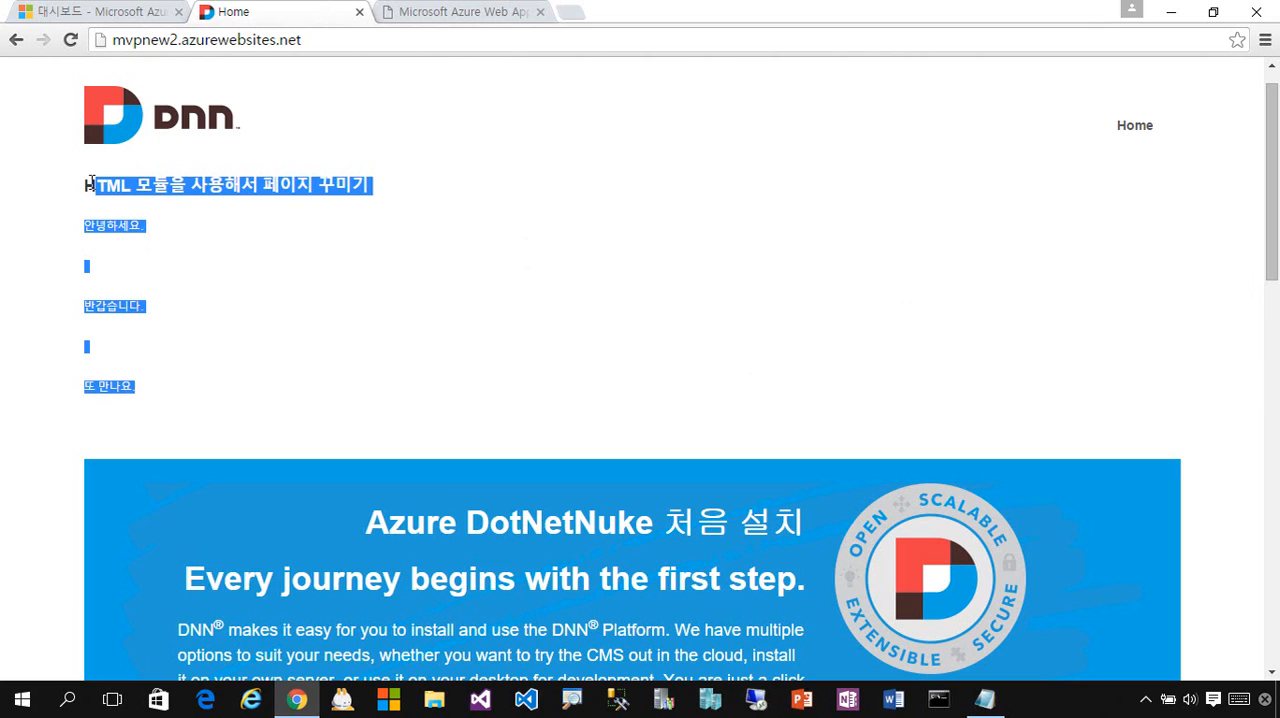
{"action": "left_click_drag", "start_coordinate": [232, 412], "coordinate": [84, 183]}
{"action": "left_click", "coordinate": [371, 251]}
{"action": "left_click", "coordinate": [152, 40]}
{"action": "double_click", "coordinate": [155, 44]}
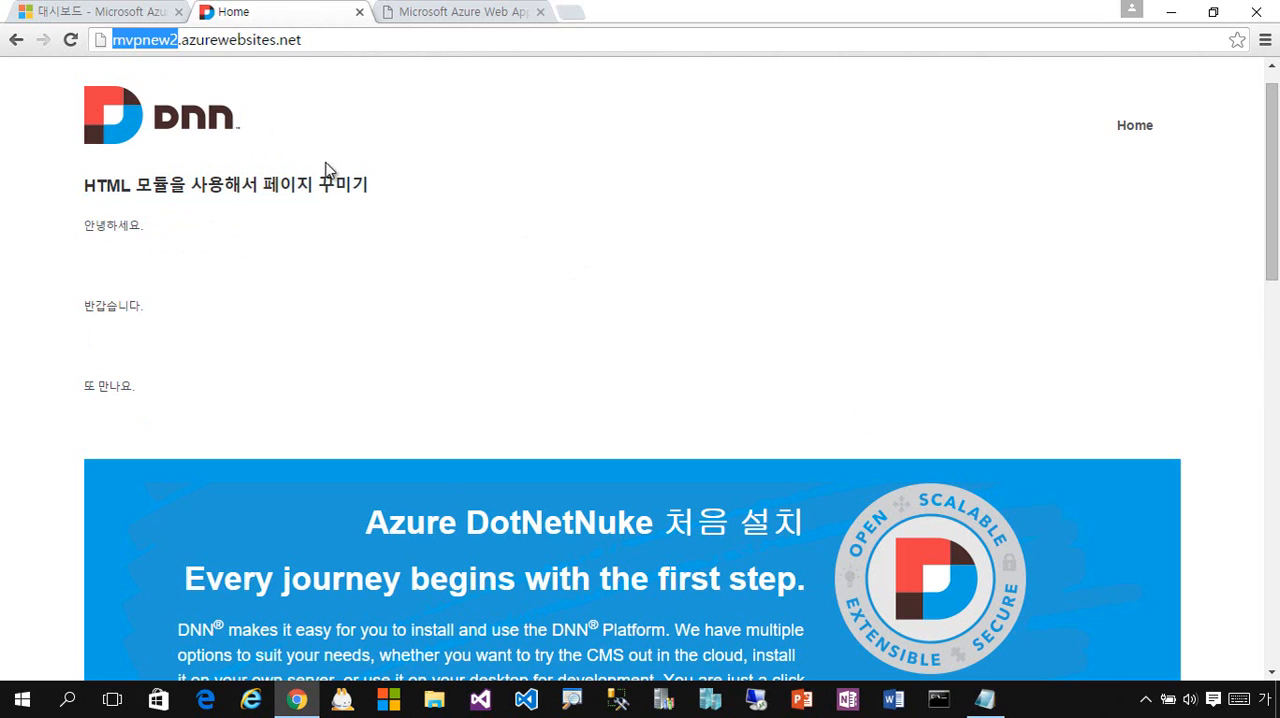
{"action": "left_click", "coordinate": [794, 231]}
{"action": "left_click_drag", "start_coordinate": [1272, 180], "coordinate": [1260, 205]}
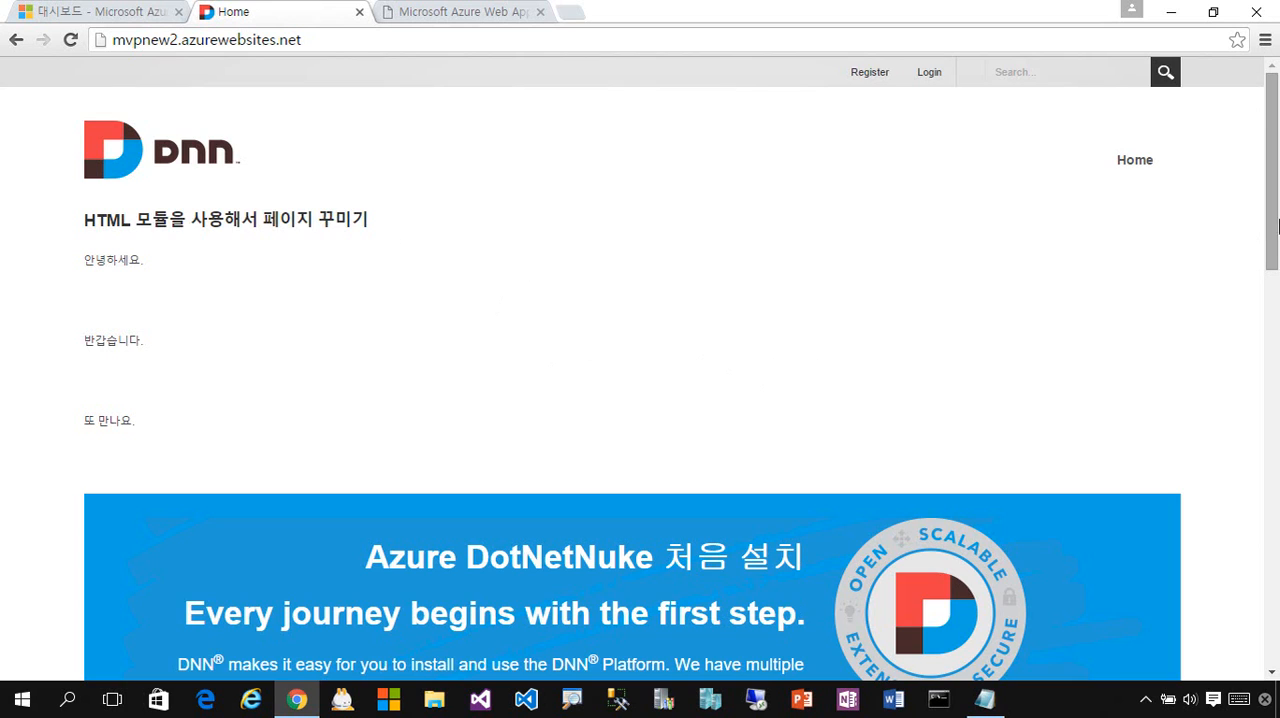
{"action": "left_click_drag", "start_coordinate": [1277, 226], "coordinate": [1276, 145]}
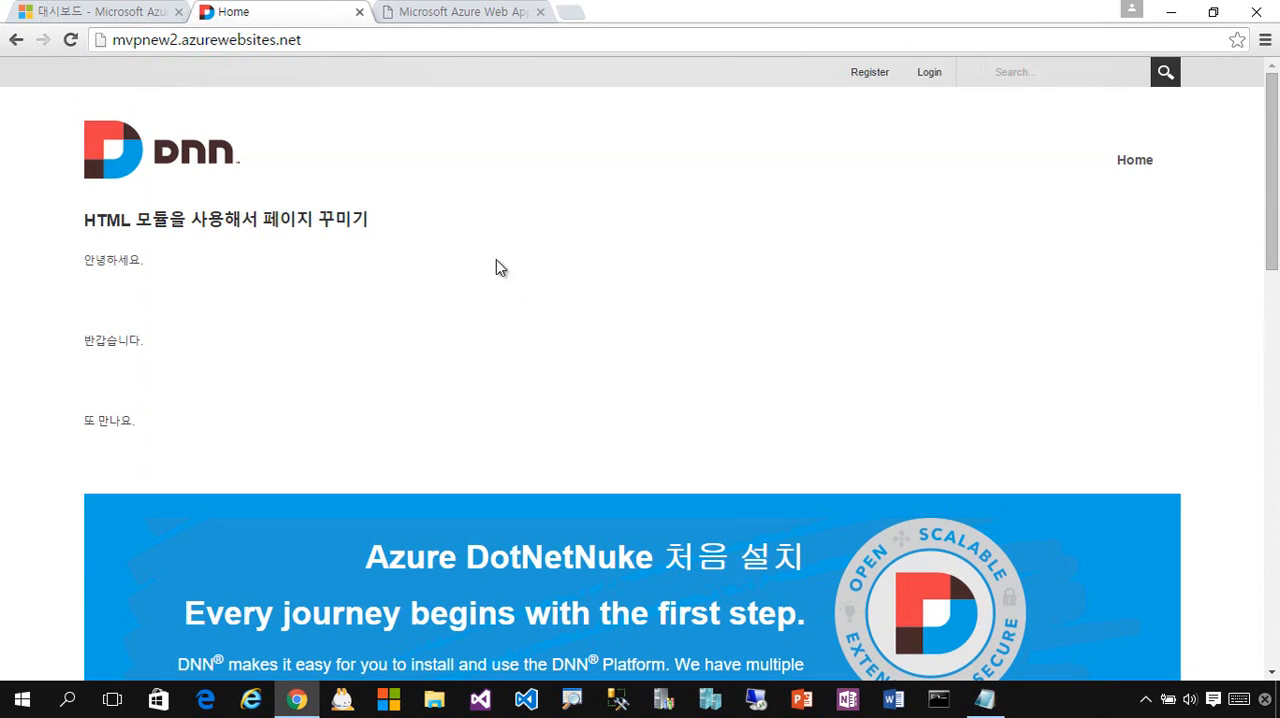
- Look at the mvpnew1 site and open the mvpnew2 web app from the MvpNew2 resource group in the Azure portal
{"action": "left_click", "coordinate": [490, 14]}
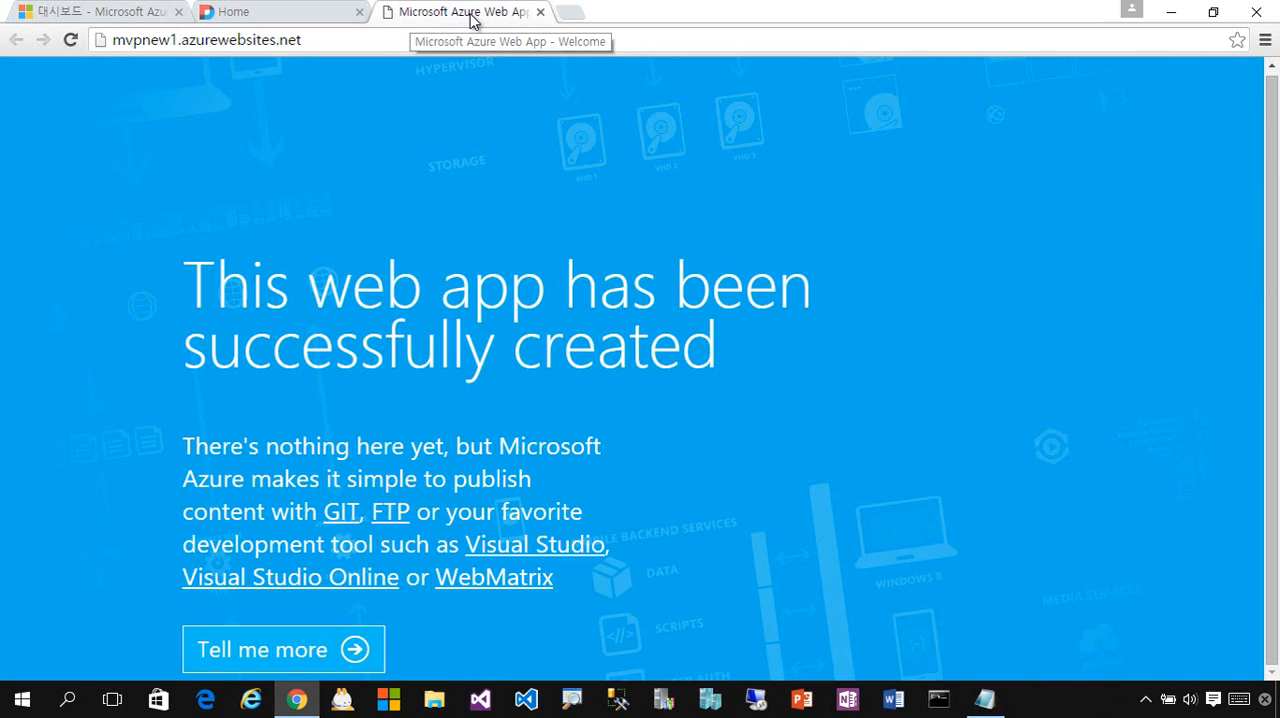
{"action": "left_click", "coordinate": [265, 18]}
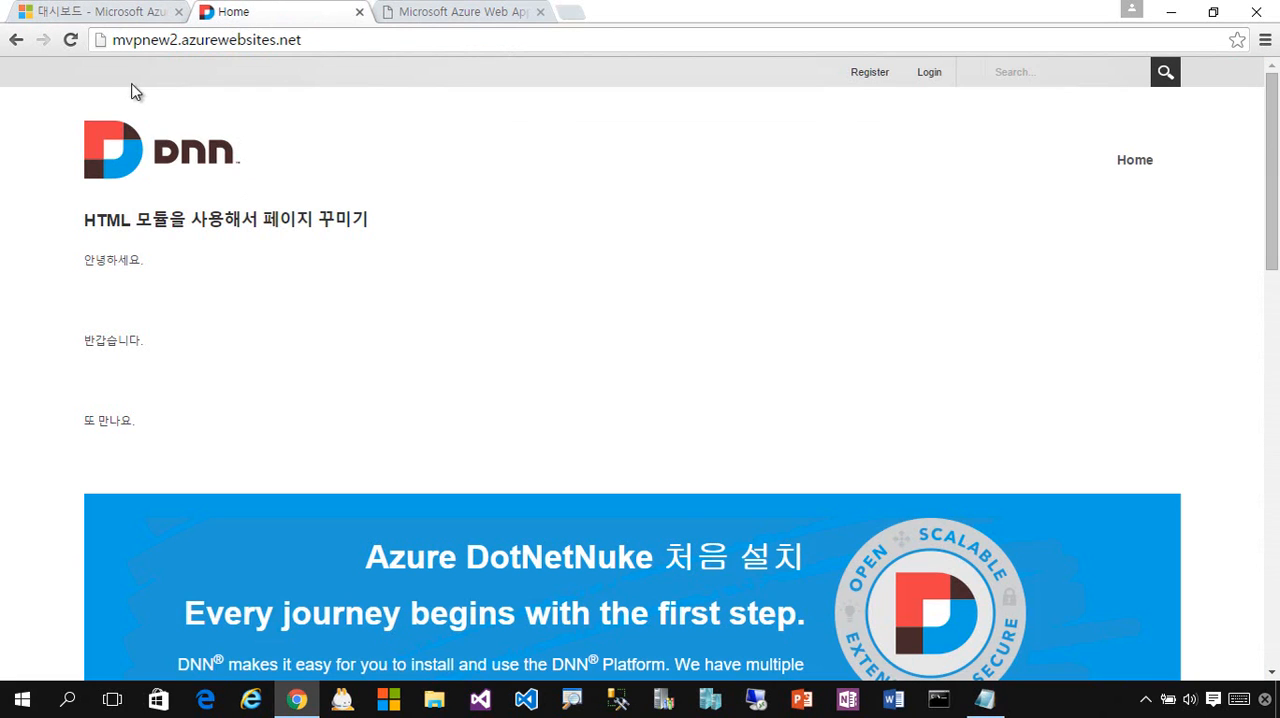
{"action": "left_click", "coordinate": [100, 20]}
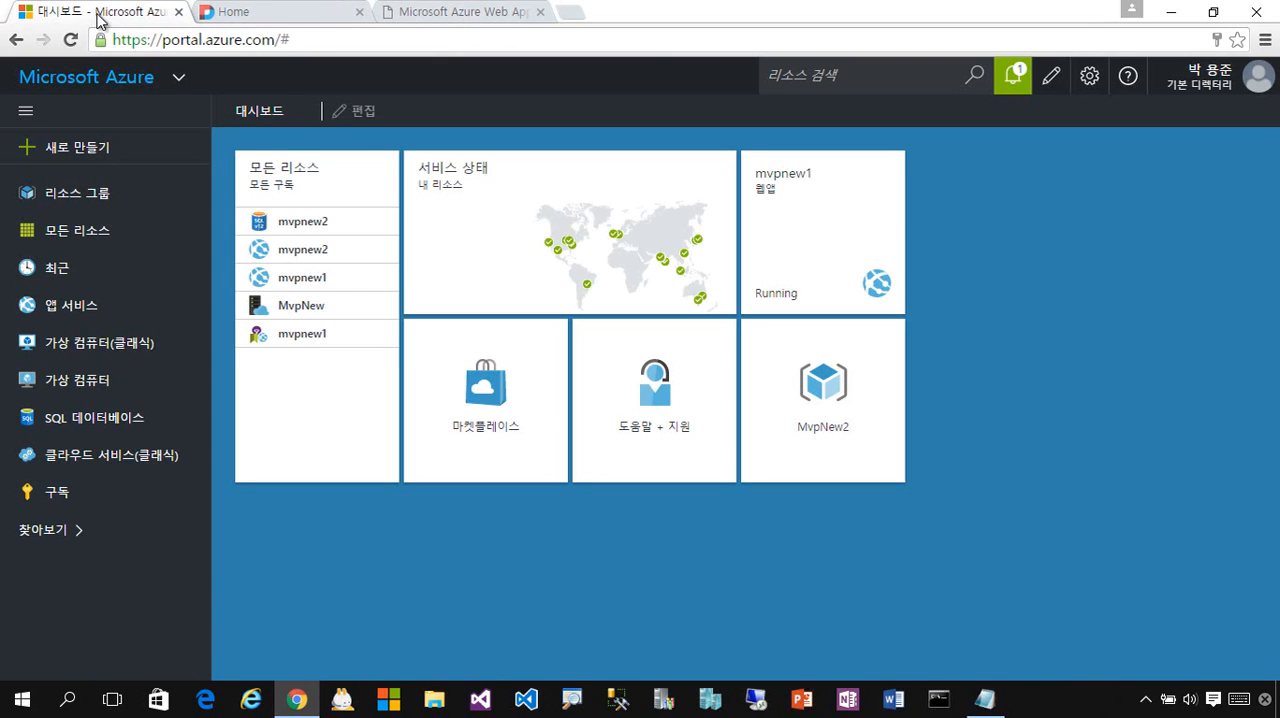
{"action": "left_click", "coordinate": [844, 425]}
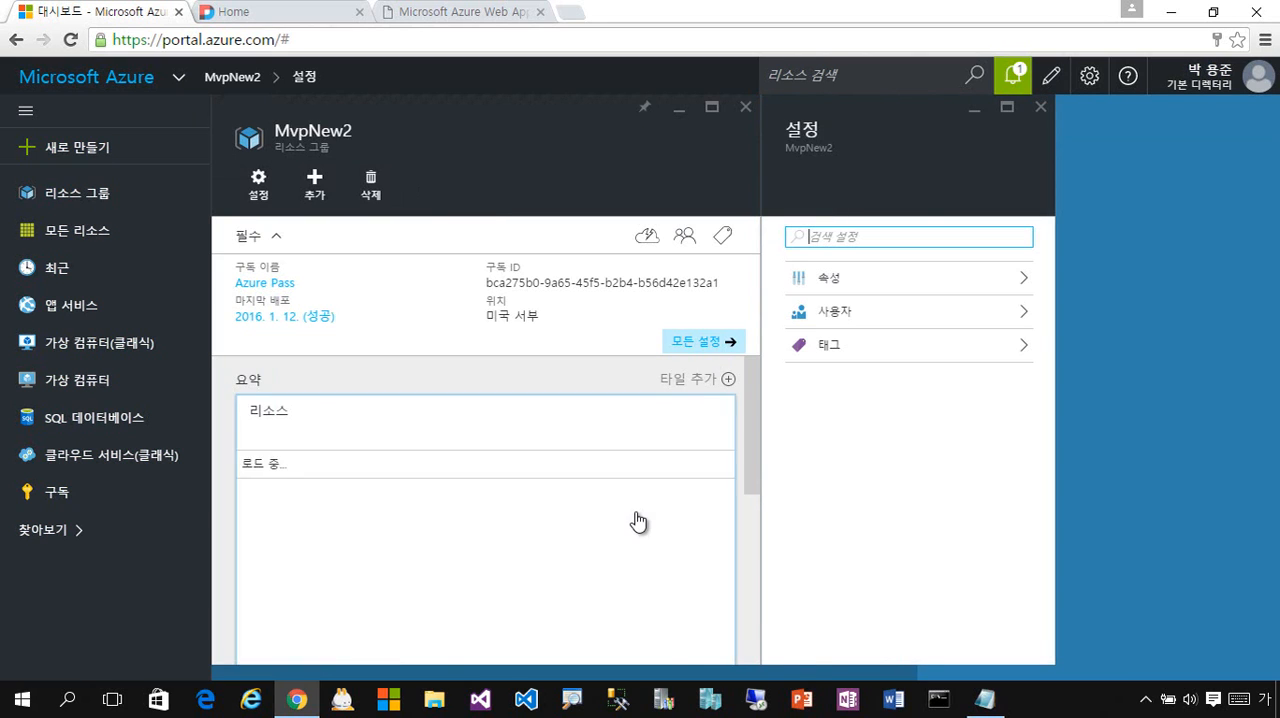
{"action": "scroll", "coordinate": [641, 527], "scroll_direction": "down", "scroll_amount": 3}
{"action": "scroll", "coordinate": [643, 529], "scroll_direction": "up", "scroll_amount": 2}
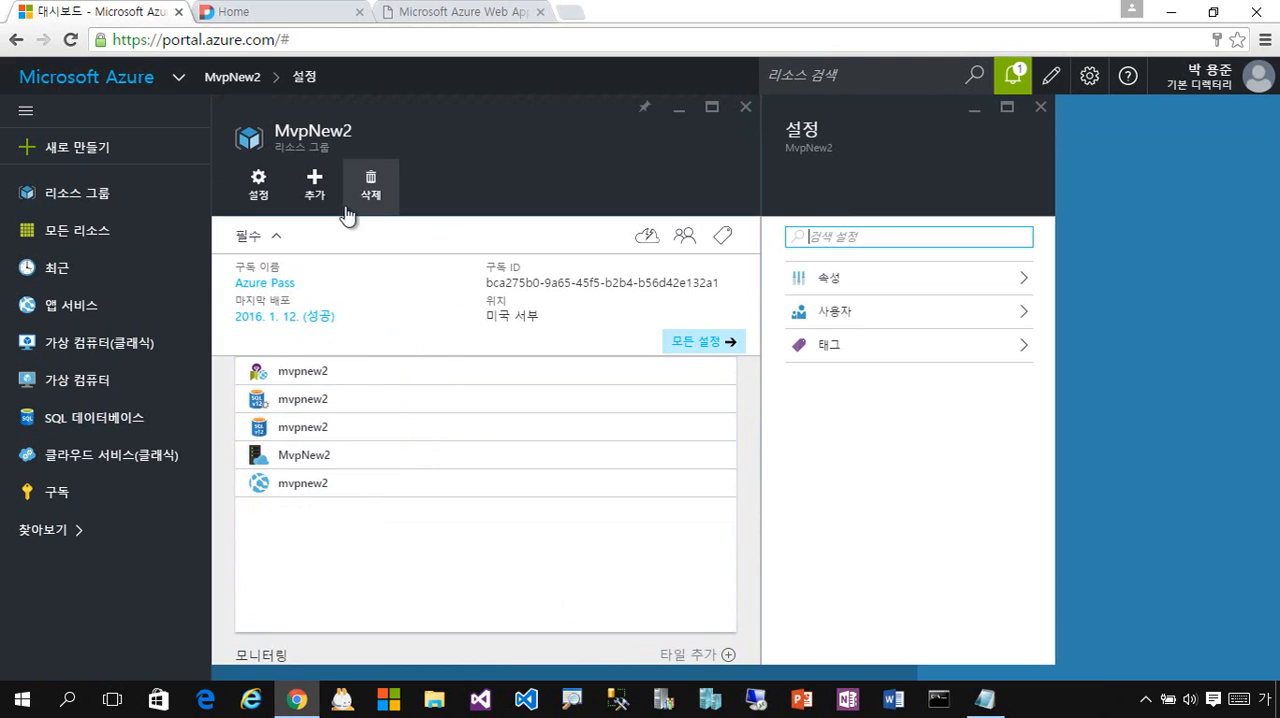
{"action": "left_click", "coordinate": [381, 490]}
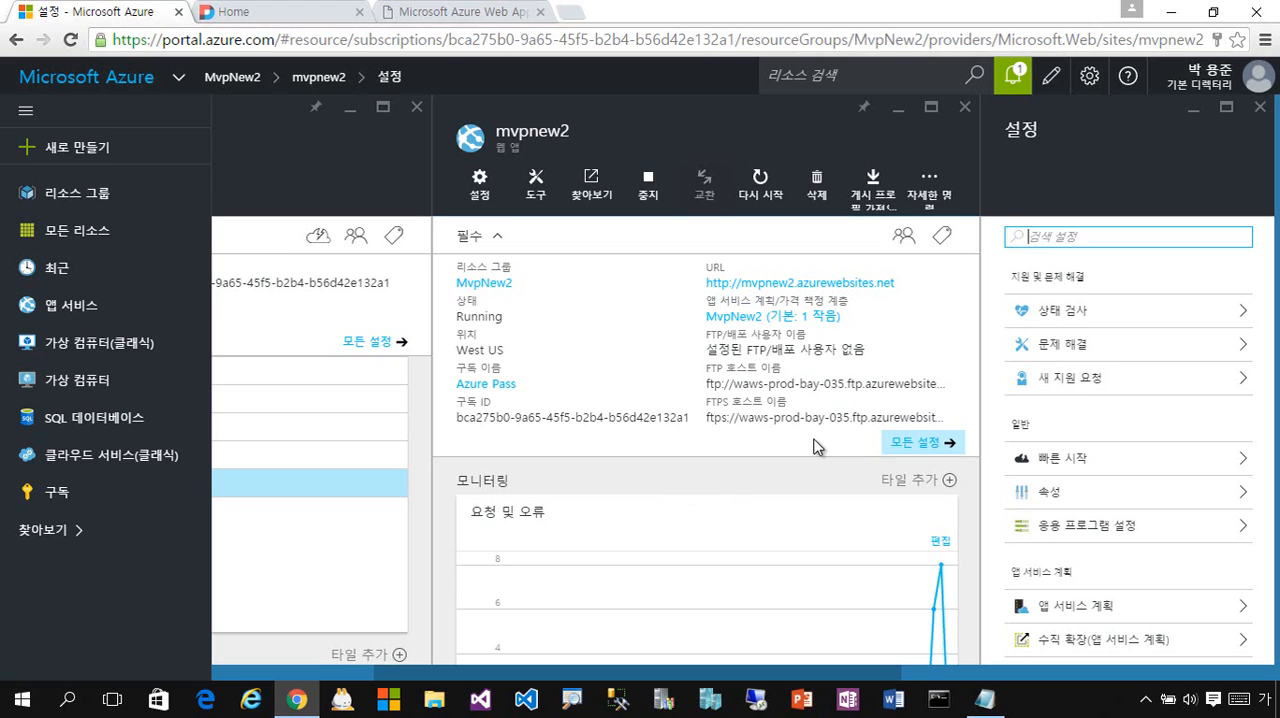
- Recheck the module text on the DNN Home page and return to the Azure portal dashboard
{"action": "left_click", "coordinate": [288, 20]}
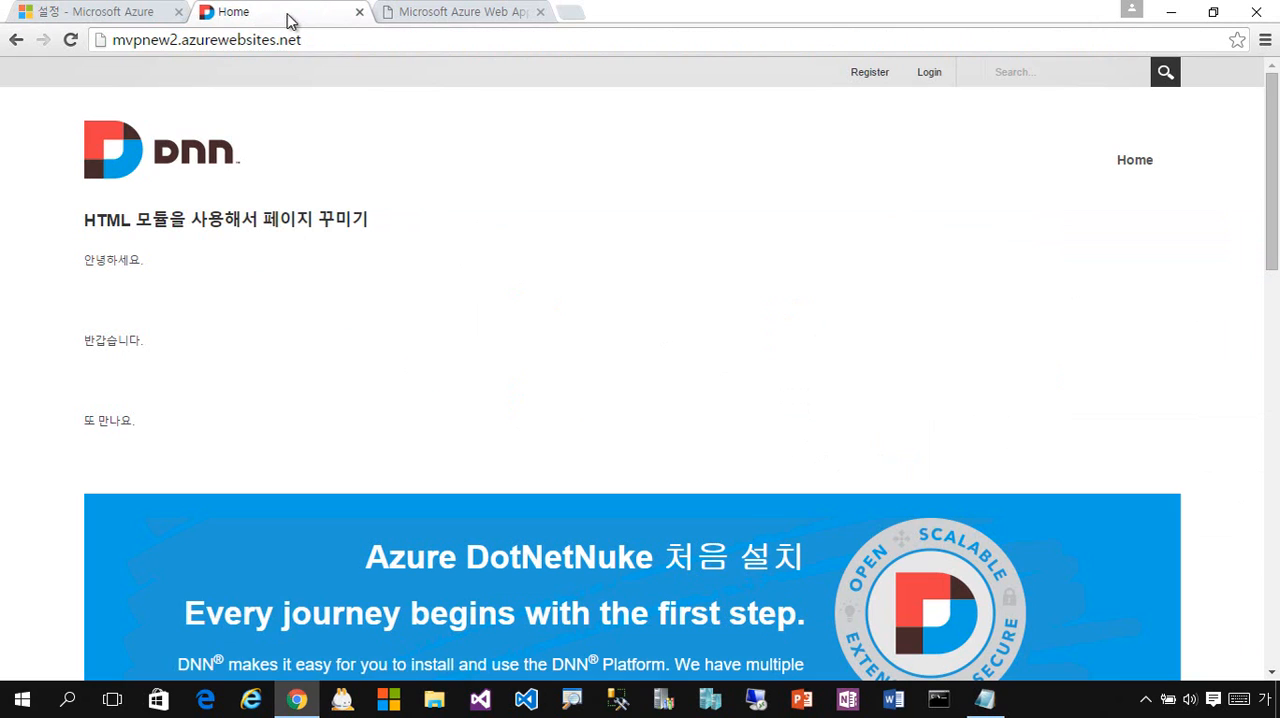
{"action": "left_click_drag", "start_coordinate": [288, 446], "coordinate": [74, 211]}
{"action": "left_click", "coordinate": [538, 432]}
{"action": "left_click", "coordinate": [106, 14]}
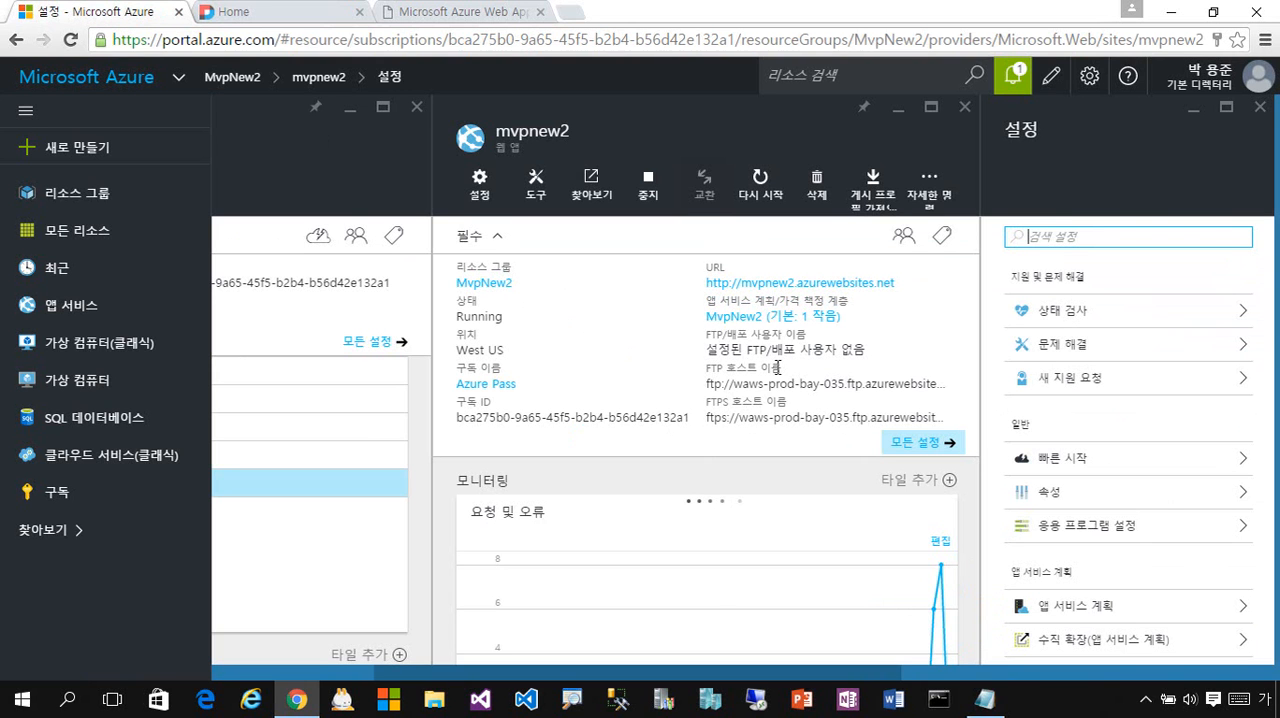
{"action": "left_click", "coordinate": [113, 86]}
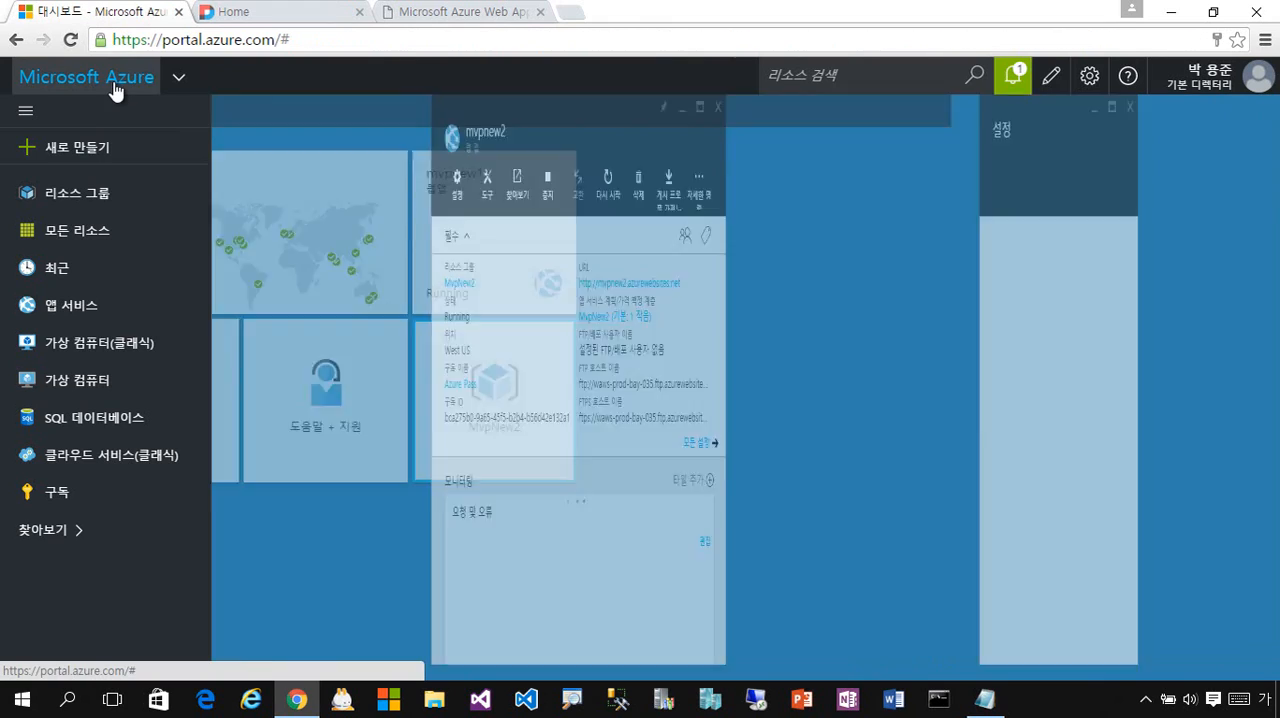
{"action": "mouse_move", "coordinate": [840, 261]}
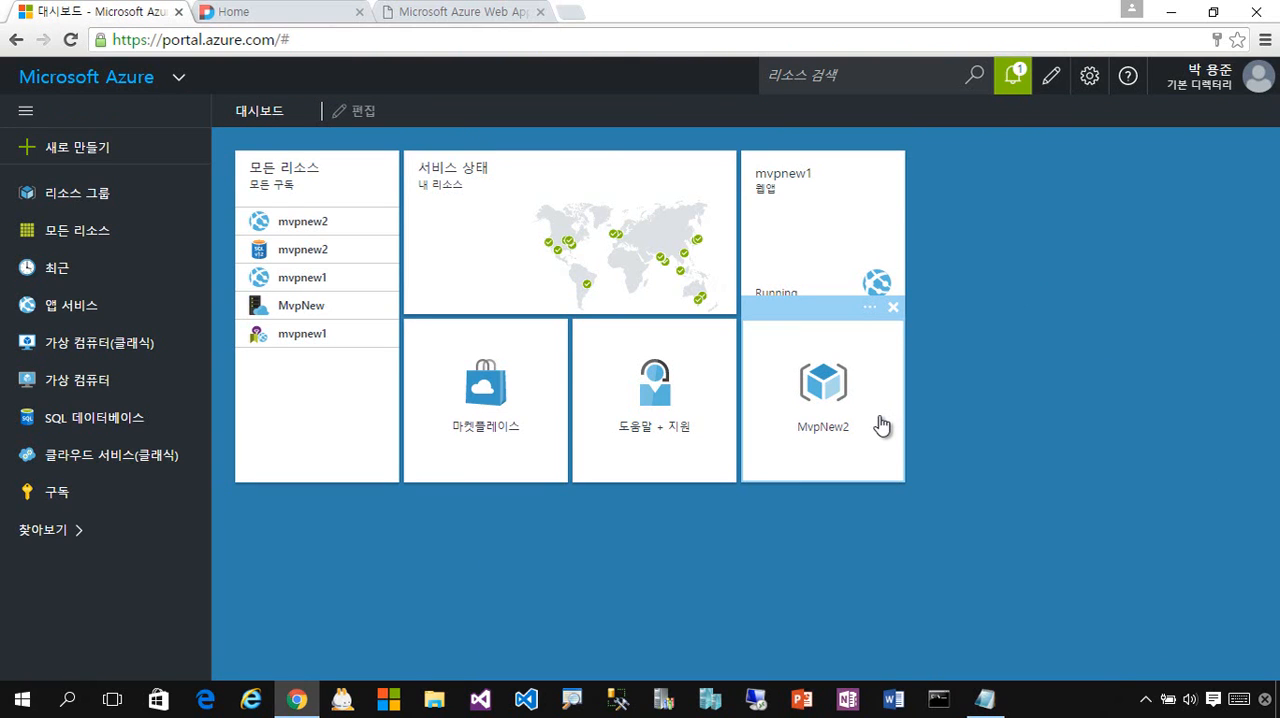
{"action": "left_click", "coordinate": [245, 18]}
{"action": "left_click", "coordinate": [88, 16]}
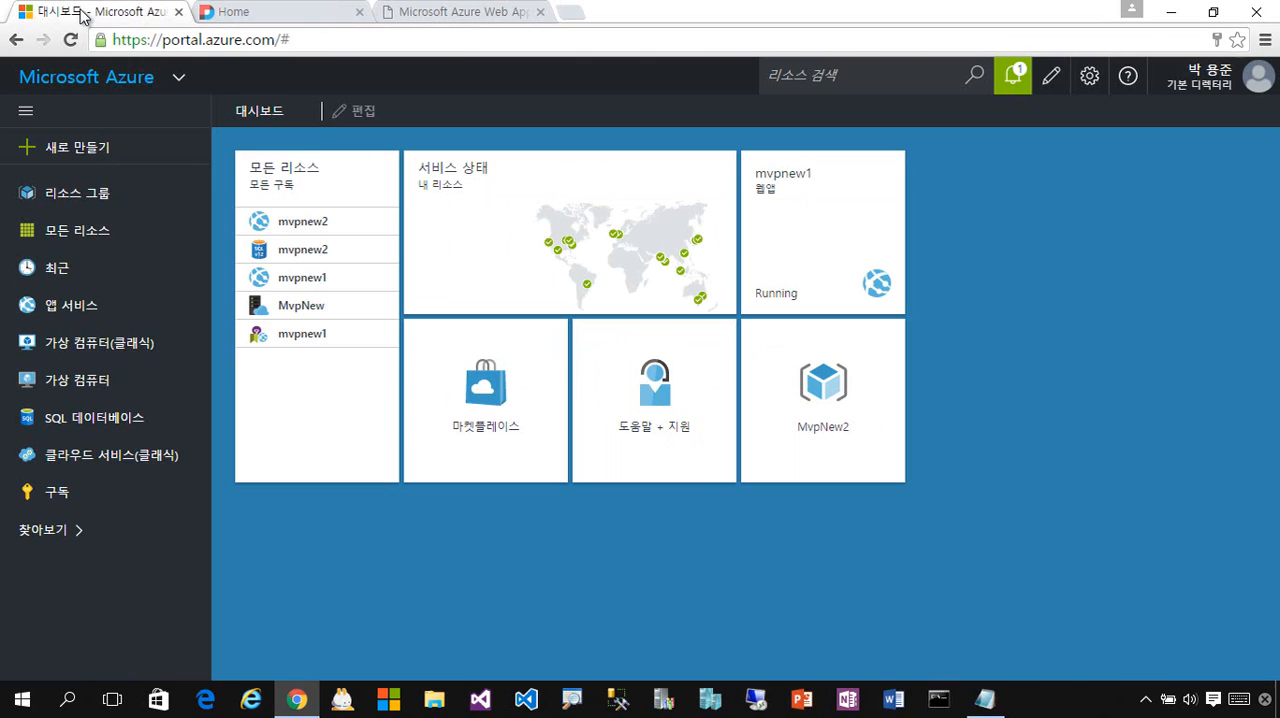